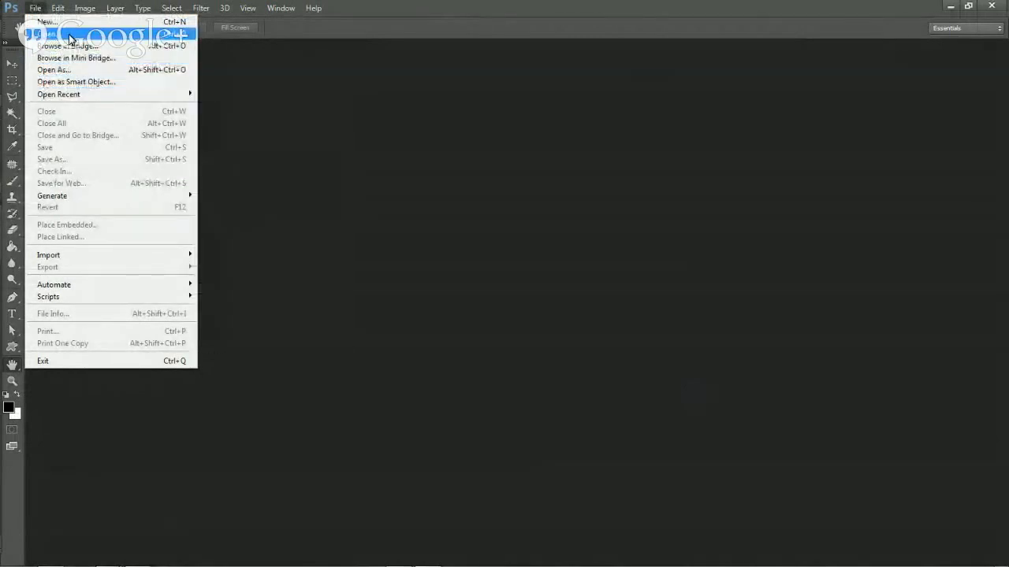
Create a new U.S. Paper Tabloid document, 11 by 17 inches at 300 pixels/inch, in CMYK Color with a white background.
{"action": "left_click", "coordinate": [47, 22]}
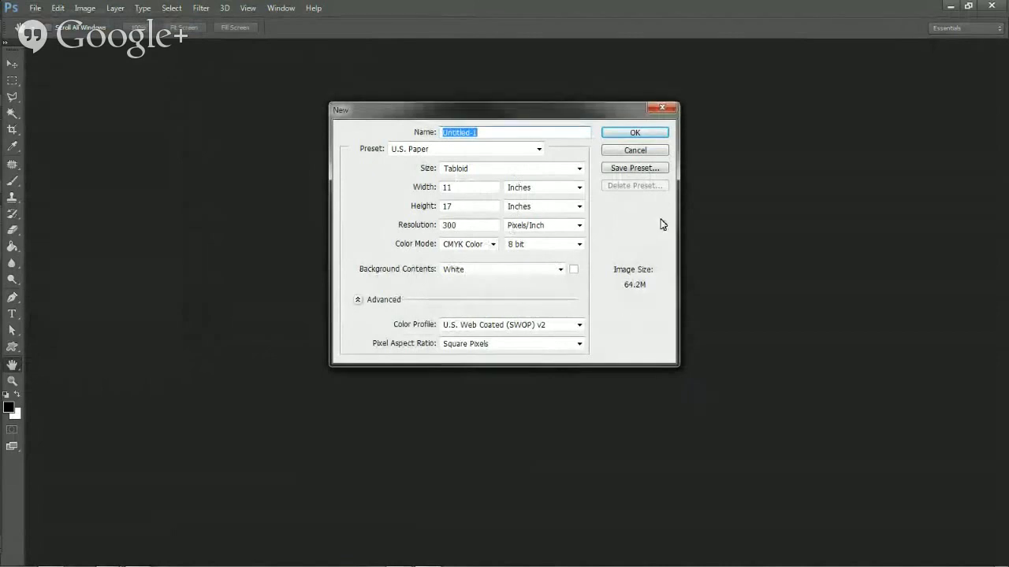
{"action": "left_click", "coordinate": [637, 136]}
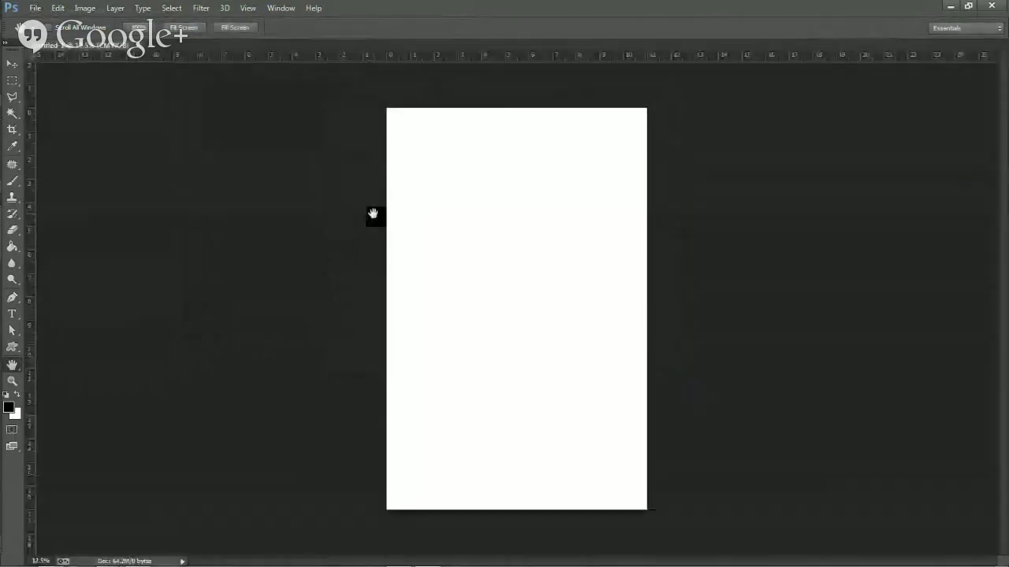
Rotate the whole canvas 90 degrees into landscape orientation and fit it to the screen.
{"action": "left_click", "coordinate": [12, 380]}
{"action": "left_click_drag", "start_coordinate": [443, 266], "coordinate": [564, 353]}
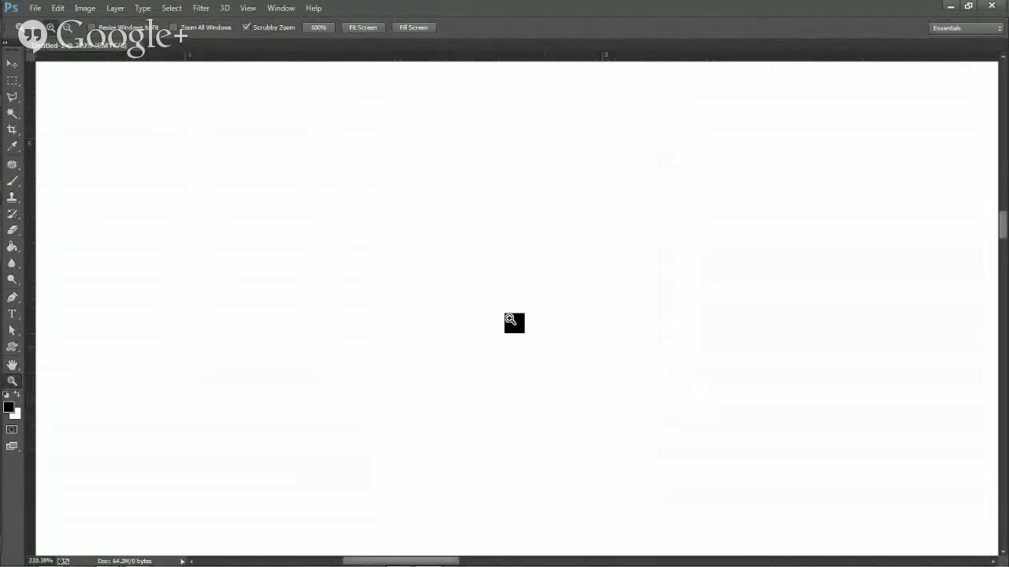
{"action": "double_click", "coordinate": [11, 380]}
{"action": "double_click", "coordinate": [12, 367]}
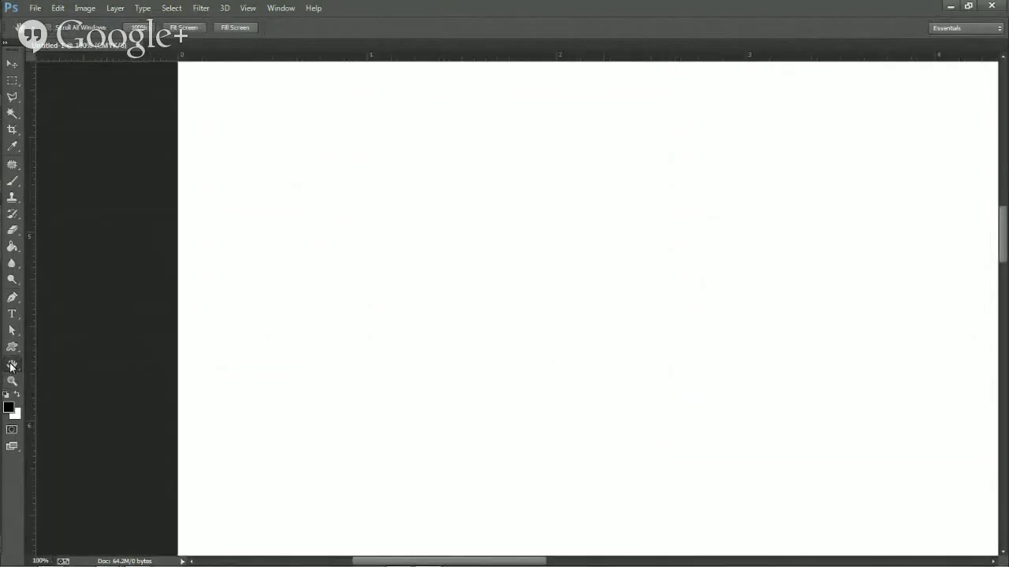
{"action": "left_click", "coordinate": [85, 8]}
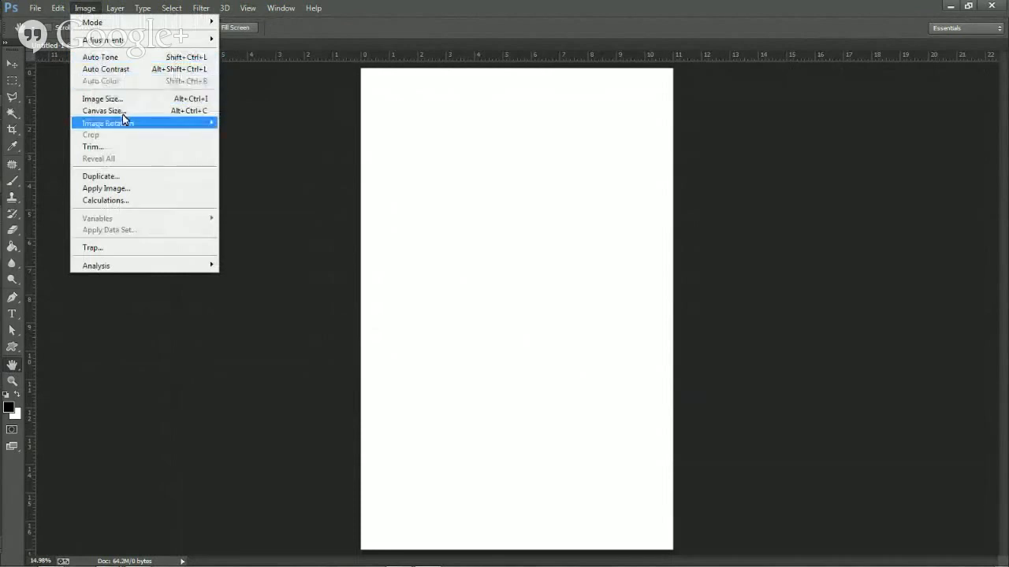
{"action": "mouse_move", "coordinate": [156, 124]}
{"action": "left_click", "coordinate": [299, 147]}
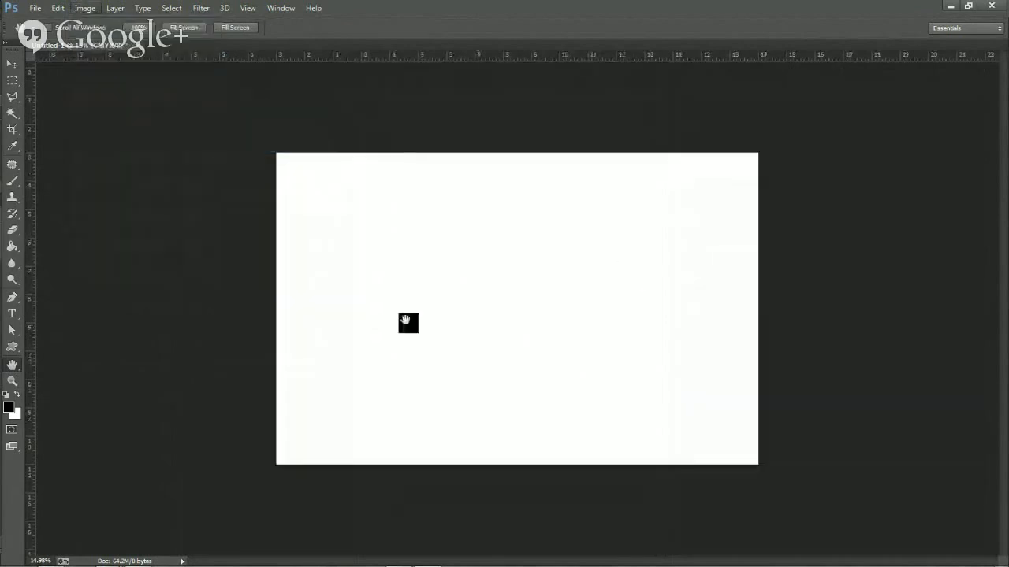
{"action": "left_click", "coordinate": [12, 382]}
{"action": "double_click", "coordinate": [14, 384]}
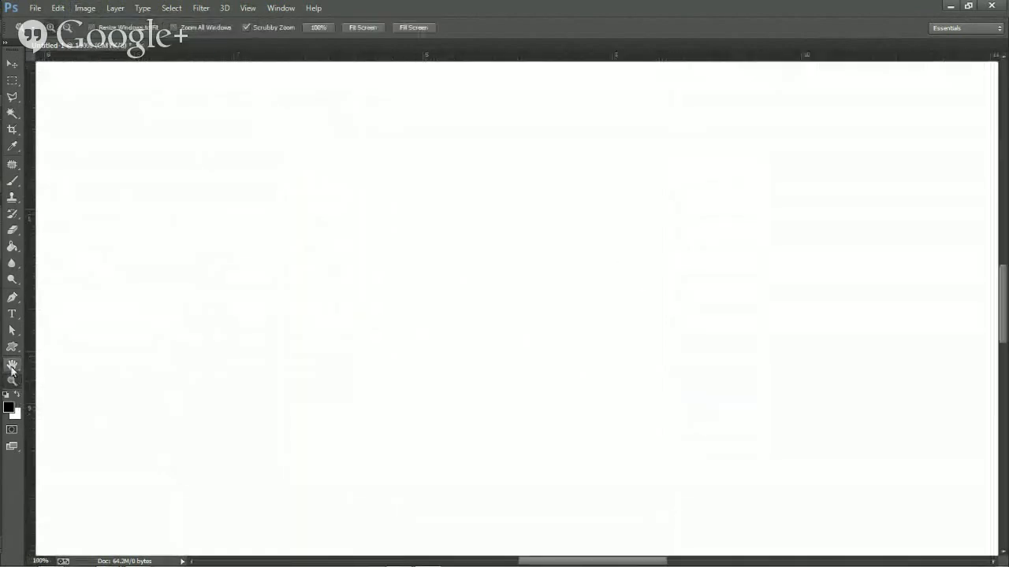
{"action": "double_click", "coordinate": [12, 366]}
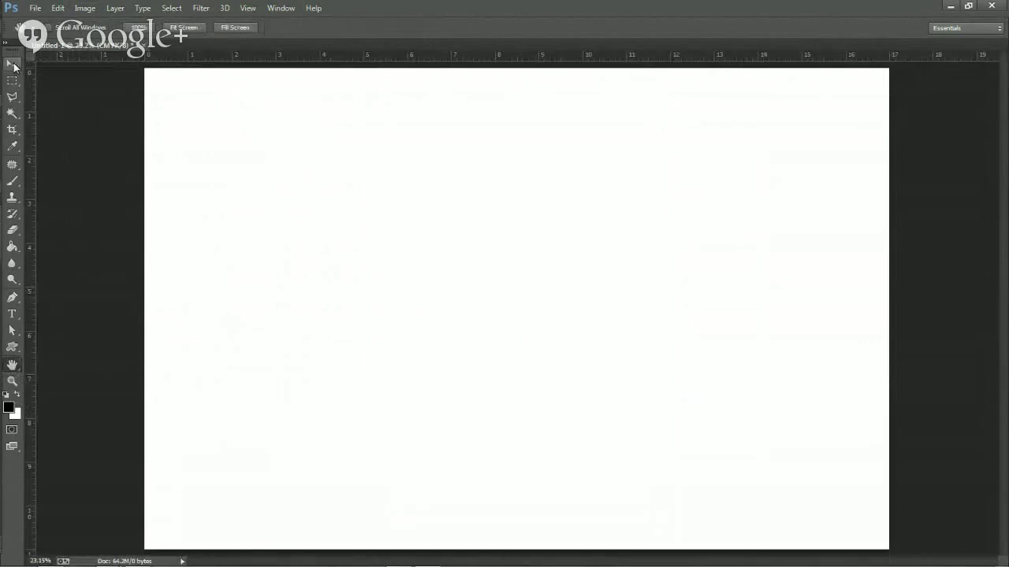
Paint two winding freehand test strokes across the upper middle of the canvas with the Brush tool in black.
{"action": "key", "text": "v"}
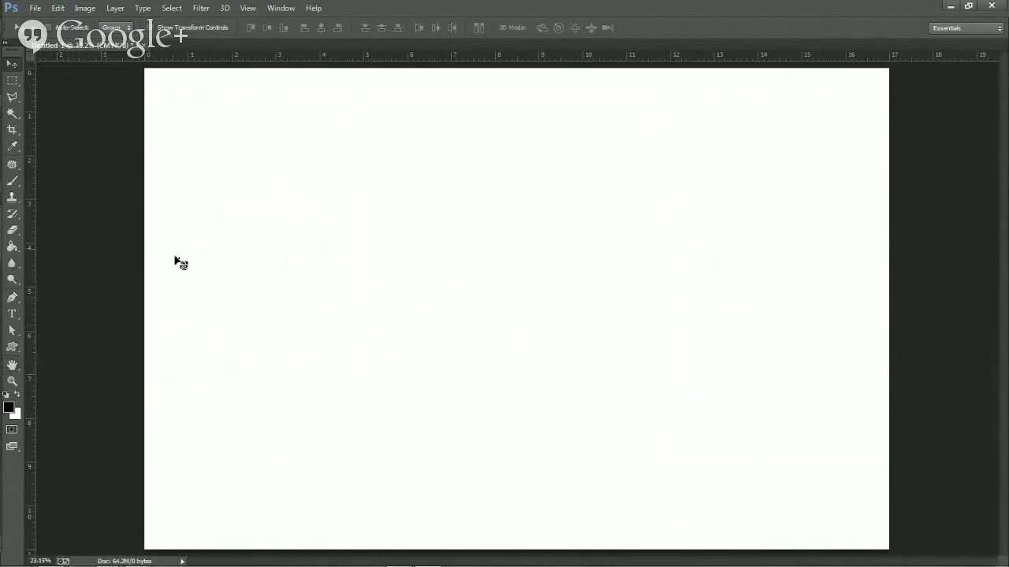
{"action": "left_click", "coordinate": [12, 181]}
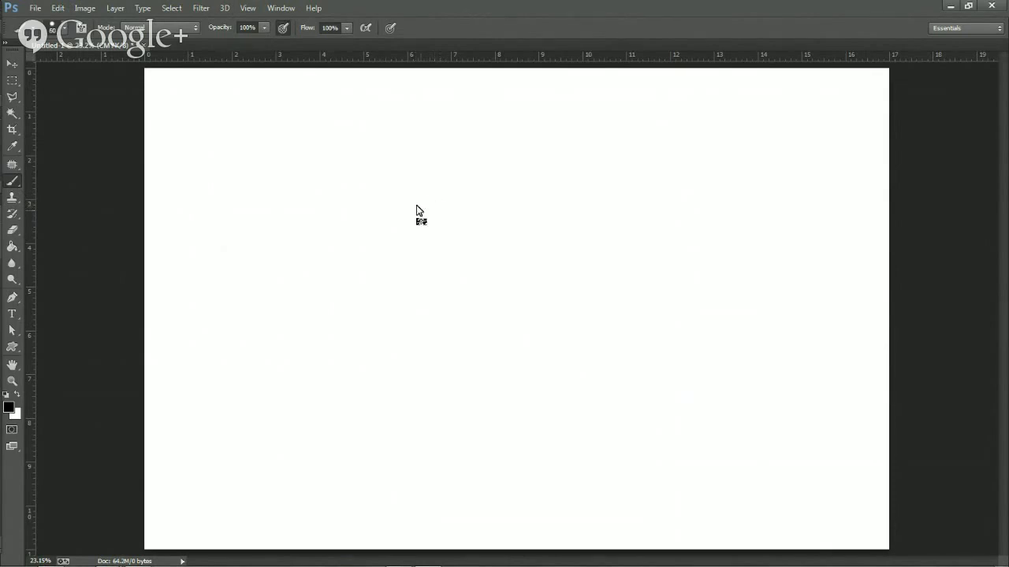
{"action": "mouse_move", "coordinate": [407, 206]}
{"action": "left_mouse_down"}
{"action": "mouse_move", "coordinate": [436, 209]}
{"action": "mouse_move", "coordinate": [446, 228]}
{"action": "mouse_move", "coordinate": [579, 249]}
{"action": "mouse_move", "coordinate": [693, 244]}
{"action": "left_mouse_up"}
{"action": "mouse_move", "coordinate": [510, 173]}
{"action": "left_mouse_down"}
{"action": "mouse_move", "coordinate": [423, 282]}
{"action": "mouse_move", "coordinate": [569, 321]}
{"action": "left_mouse_up"}
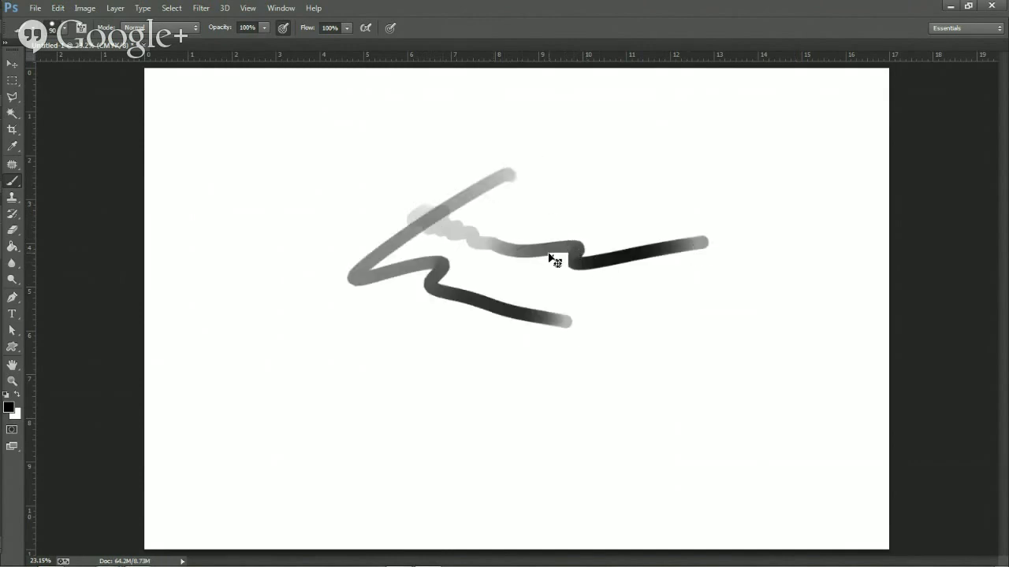
Clear both test strokes to leave a blank canvas with no active selection.
{"action": "key", "text": "ctrl+a"}
{"action": "key", "text": "Delete"}
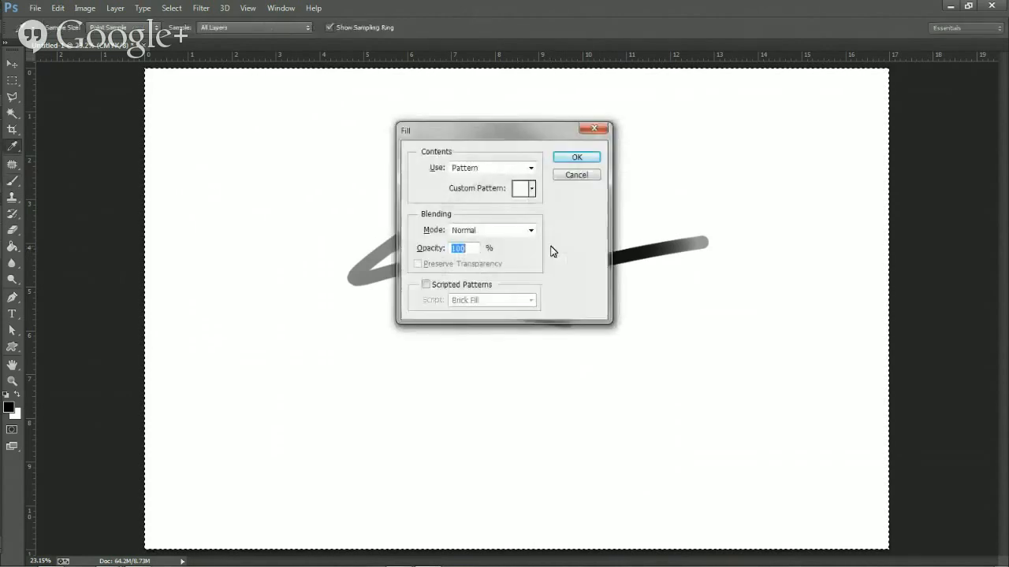
{"action": "left_click", "coordinate": [576, 175]}
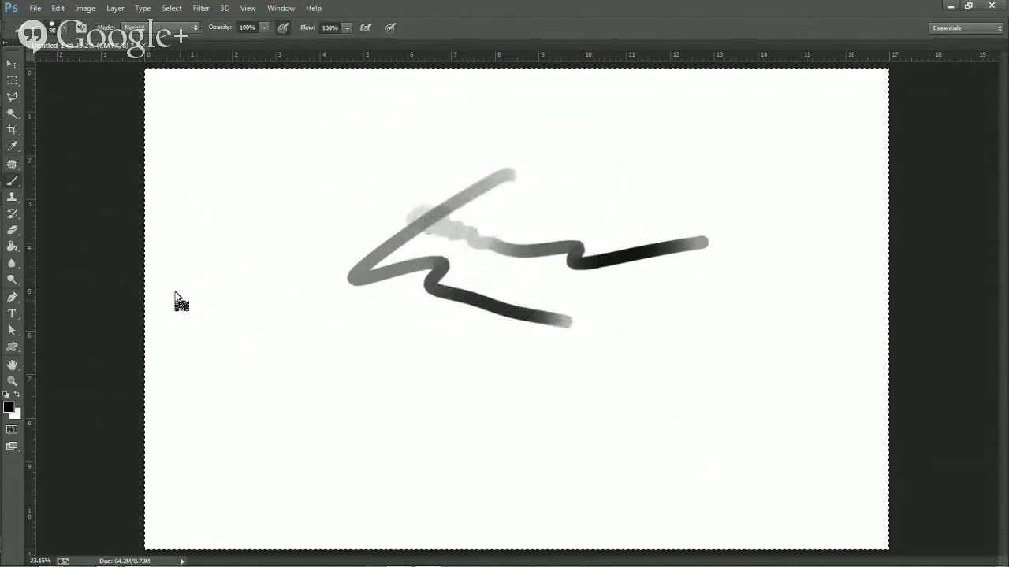
{"action": "key", "text": "ctrl+d"}
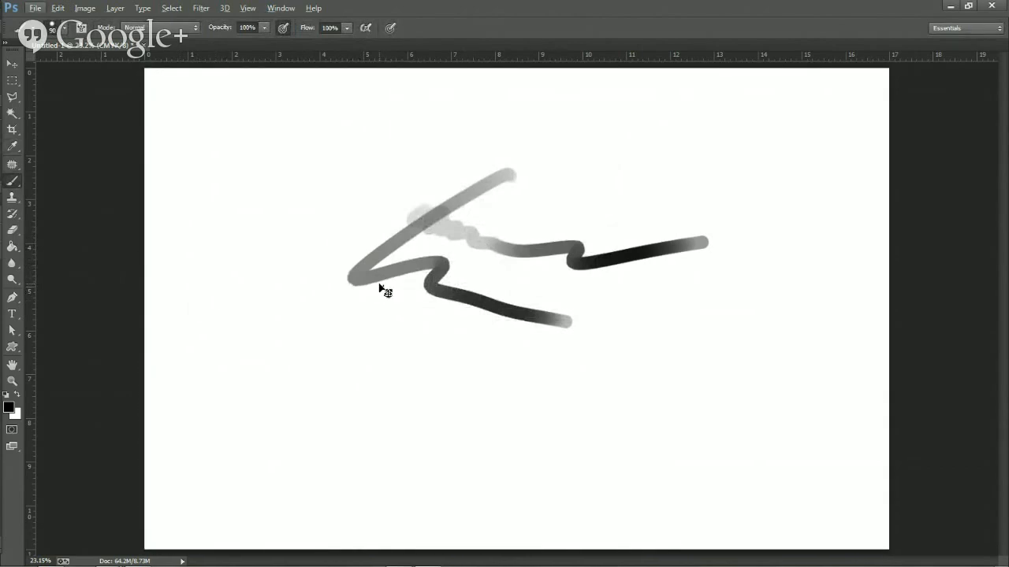
{"action": "key", "text": "Delete"}
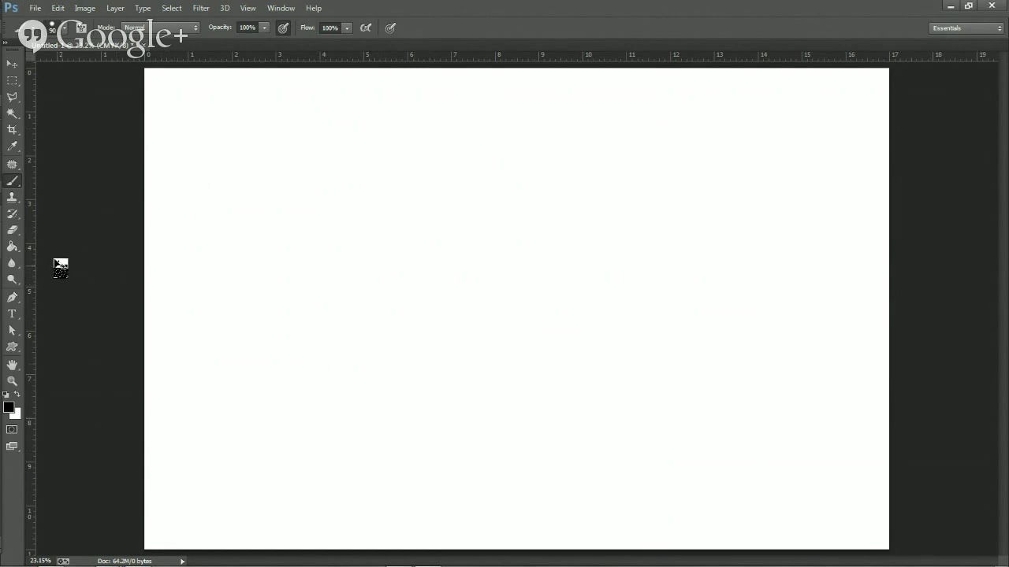
Add a new empty layer, try a short brush stroke on it, and undo that stroke.
{"action": "left_click", "coordinate": [12, 63]}
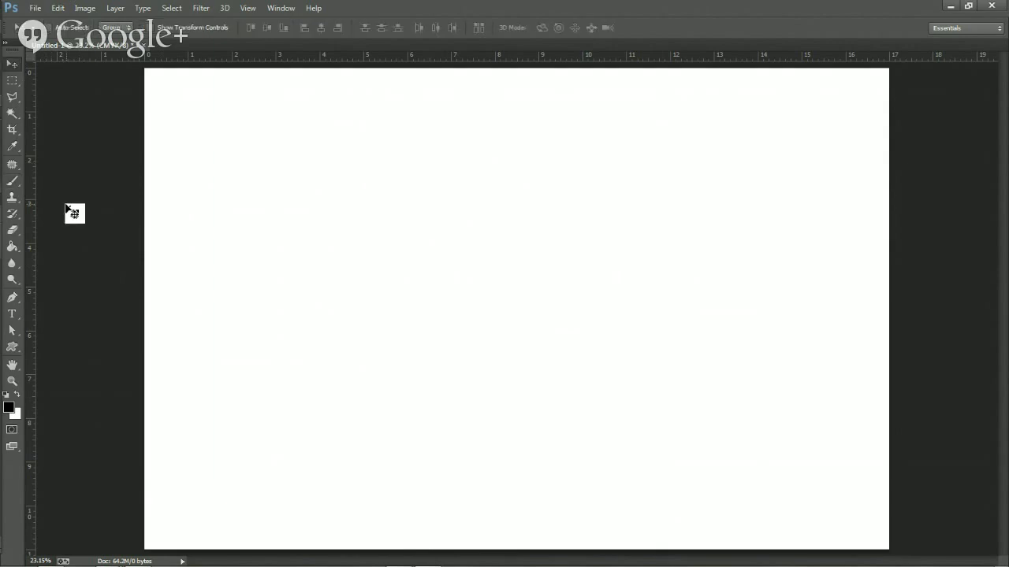
{"action": "left_click", "coordinate": [12, 181]}
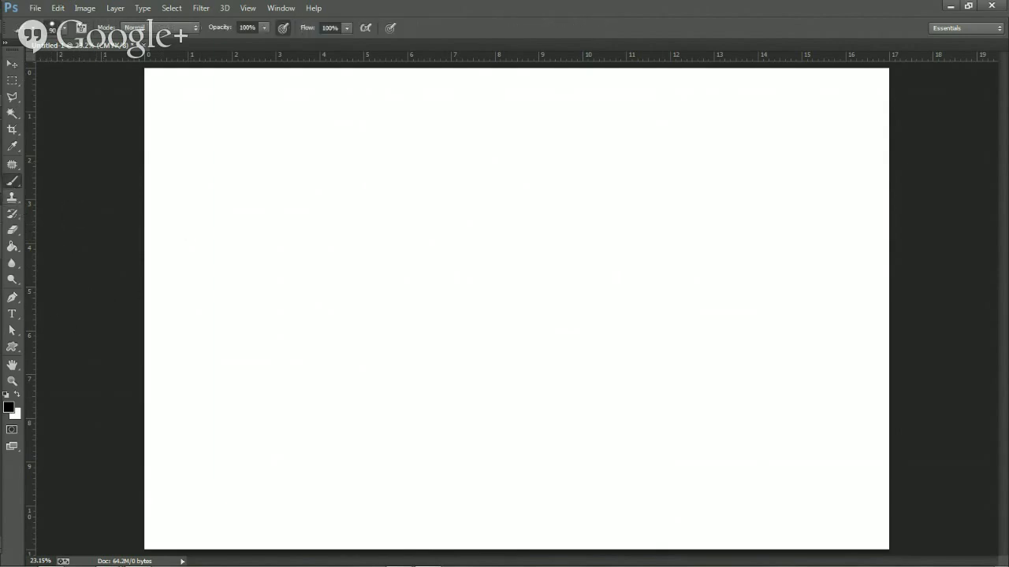
{"action": "key", "text": "ctrl+alt+shift+n"}
{"action": "mouse_move", "coordinate": [398, 245]}
{"action": "left_mouse_down"}
{"action": "mouse_move", "coordinate": [412, 232]}
{"action": "mouse_move", "coordinate": [378, 255]}
{"action": "mouse_move", "coordinate": [446, 284]}
{"action": "left_mouse_up"}
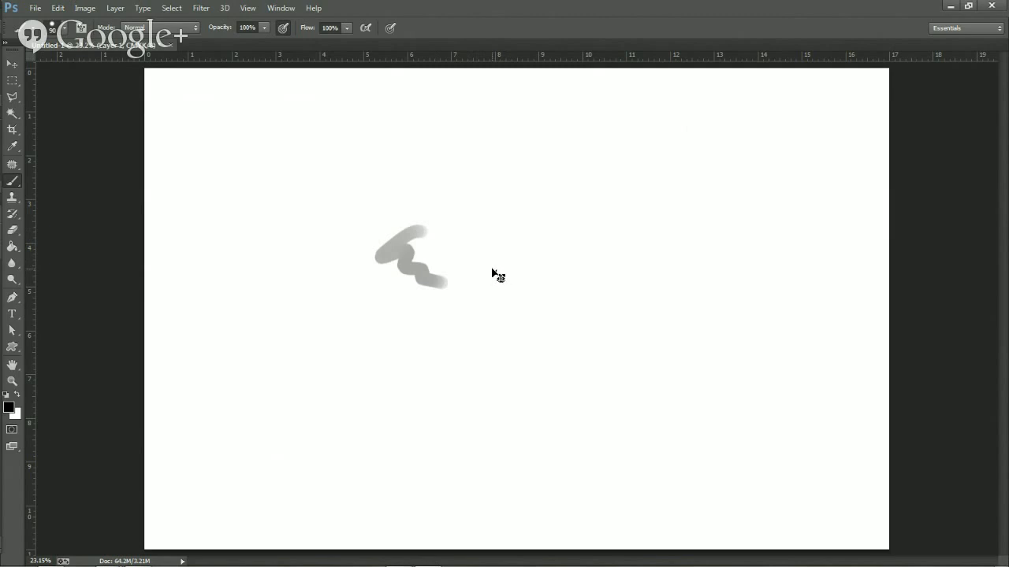
{"action": "key", "text": "ctrl+z"}
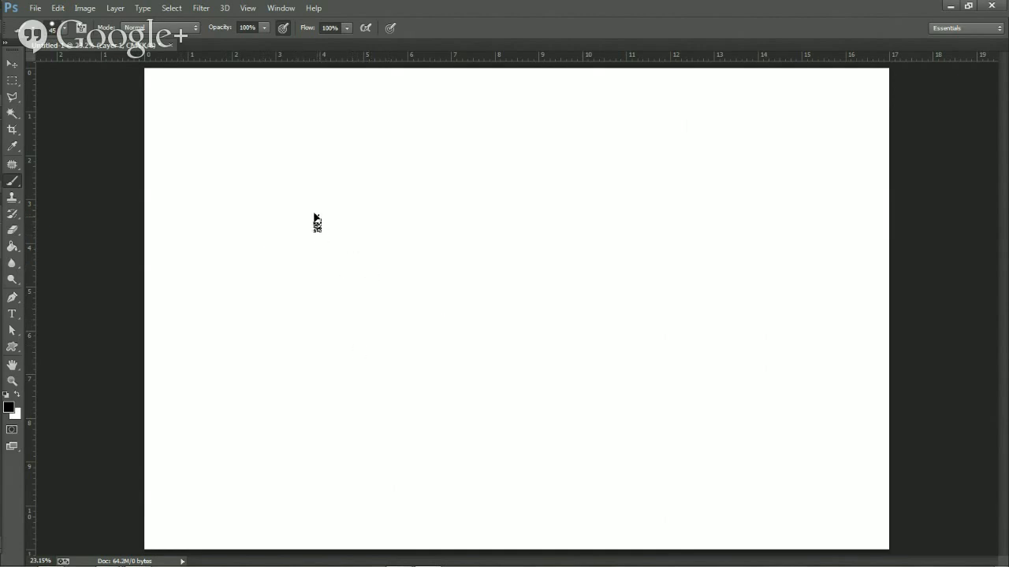
Sketch a small shaded mark about 1.5 inches wide in the upper left area of the canvas with a size 45 brush.
{"action": "left_click_drag", "start_coordinate": [308, 221], "coordinate": [334, 238]}
{"action": "mouse_move", "coordinate": [345, 203]}
{"action": "left_mouse_down"}
{"action": "mouse_move", "coordinate": [306, 230]}
{"action": "mouse_move", "coordinate": [357, 199]}
{"action": "left_mouse_up"}
{"action": "mouse_move", "coordinate": [321, 227]}
{"action": "left_mouse_down"}
{"action": "mouse_move", "coordinate": [340, 231]}
{"action": "mouse_move", "coordinate": [360, 200]}
{"action": "mouse_move", "coordinate": [328, 224]}
{"action": "left_mouse_up"}
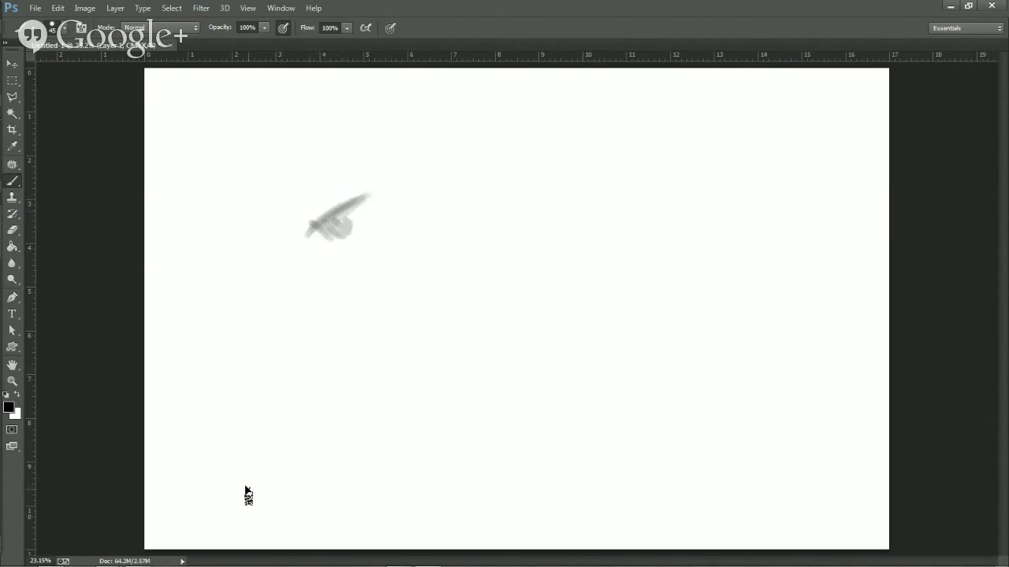
Sketch a ground line about 8 inches long near the canvas's lower edge and a low base with splayed feet about 3 inches wide on it.
{"action": "mouse_move", "coordinate": [249, 488]}
{"action": "left_mouse_down"}
{"action": "mouse_move", "coordinate": [248, 498]}
{"action": "mouse_move", "coordinate": [536, 493]}
{"action": "left_mouse_up"}
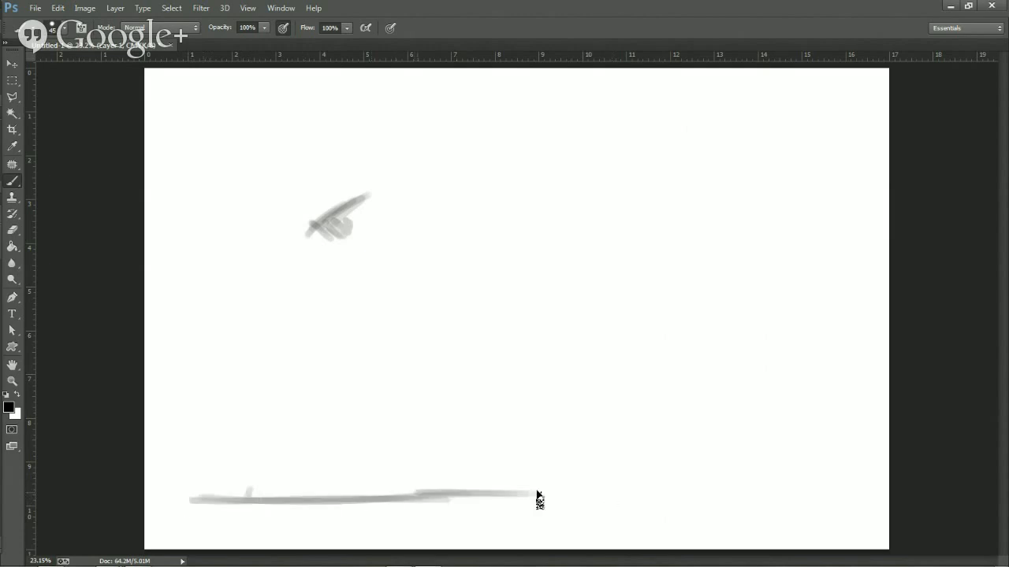
{"action": "mouse_move", "coordinate": [239, 494]}
{"action": "left_mouse_down"}
{"action": "mouse_move", "coordinate": [262, 482]}
{"action": "mouse_move", "coordinate": [245, 496]}
{"action": "mouse_move", "coordinate": [290, 494]}
{"action": "mouse_move", "coordinate": [272, 478]}
{"action": "mouse_move", "coordinate": [295, 475]}
{"action": "mouse_move", "coordinate": [341, 495]}
{"action": "left_mouse_up"}
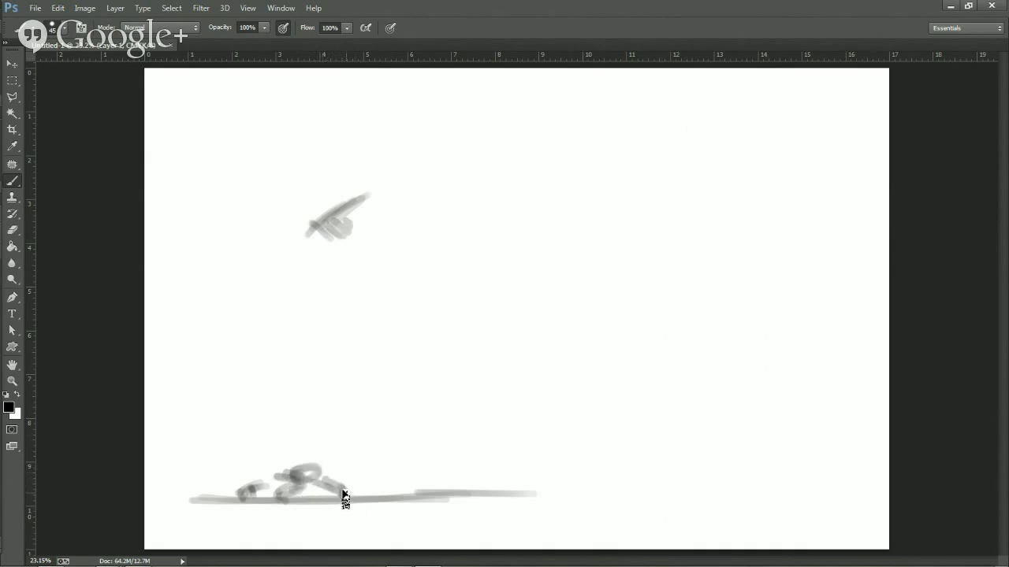
{"action": "mouse_move", "coordinate": [325, 478]}
{"action": "left_mouse_down"}
{"action": "mouse_move", "coordinate": [350, 481]}
{"action": "mouse_move", "coordinate": [267, 476]}
{"action": "mouse_move", "coordinate": [296, 483]}
{"action": "mouse_move", "coordinate": [266, 487]}
{"action": "mouse_move", "coordinate": [264, 496]}
{"action": "mouse_move", "coordinate": [261, 485]}
{"action": "mouse_move", "coordinate": [230, 489]}
{"action": "left_mouse_up"}
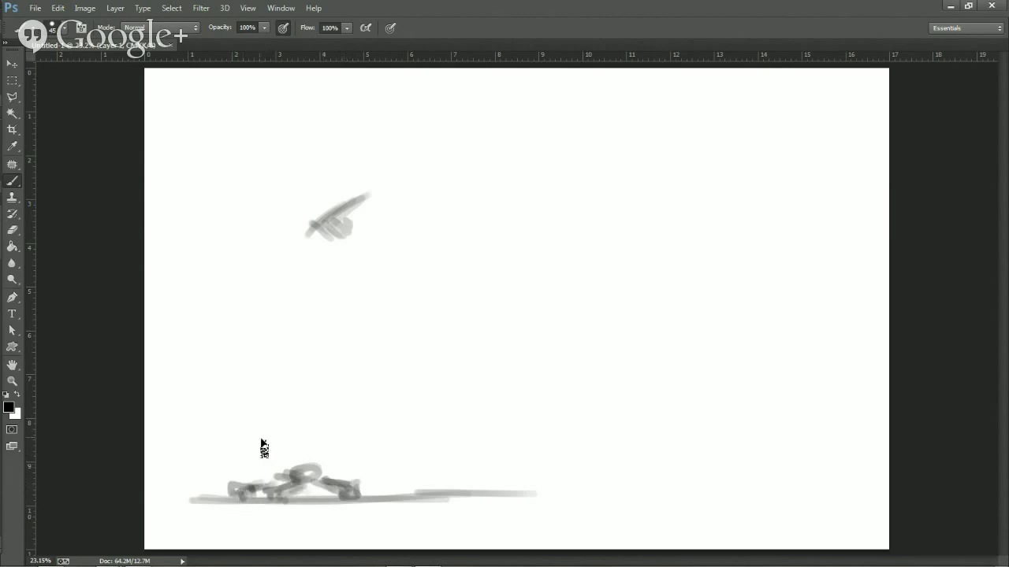
Sketch a slanted body outline above the base and a jointed arm that rises to the right, bends, and reaches back up left.
{"action": "mouse_move", "coordinate": [338, 460]}
{"action": "left_mouse_down"}
{"action": "mouse_move", "coordinate": [277, 450]}
{"action": "mouse_move", "coordinate": [354, 405]}
{"action": "mouse_move", "coordinate": [304, 450]}
{"action": "mouse_move", "coordinate": [351, 405]}
{"action": "mouse_move", "coordinate": [318, 414]}
{"action": "mouse_move", "coordinate": [359, 406]}
{"action": "left_mouse_up"}
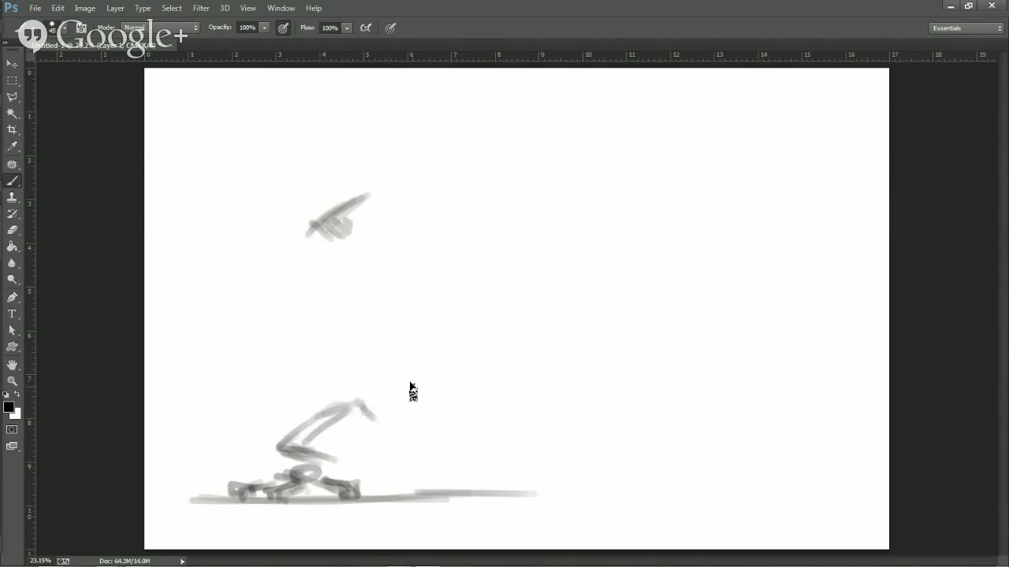
{"action": "mouse_move", "coordinate": [351, 440]}
{"action": "left_mouse_down"}
{"action": "mouse_move", "coordinate": [431, 371]}
{"action": "mouse_move", "coordinate": [415, 387]}
{"action": "mouse_move", "coordinate": [430, 374]}
{"action": "mouse_move", "coordinate": [373, 348]}
{"action": "mouse_move", "coordinate": [352, 323]}
{"action": "left_mouse_up"}
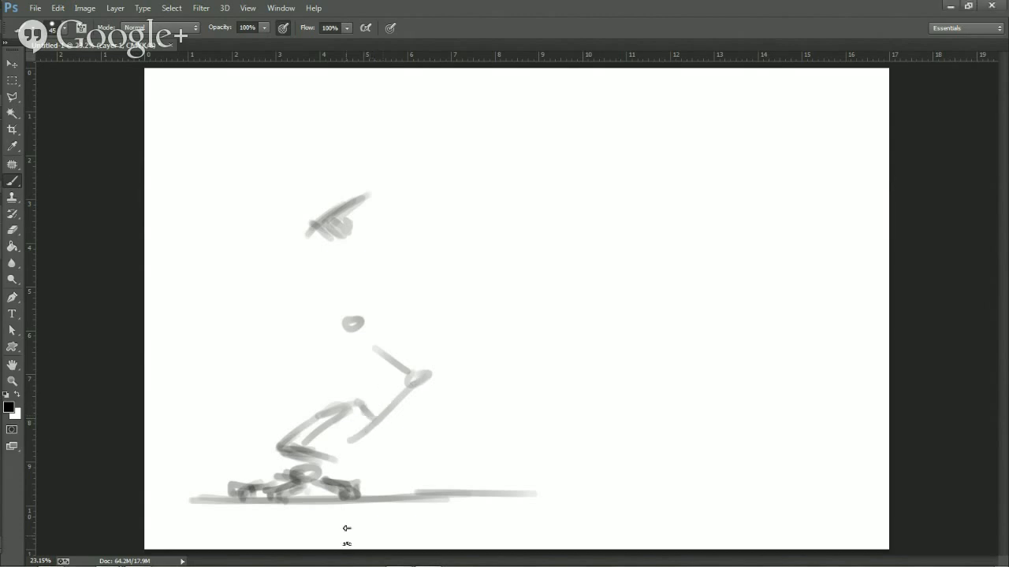
{"action": "mouse_move", "coordinate": [175, 562]}
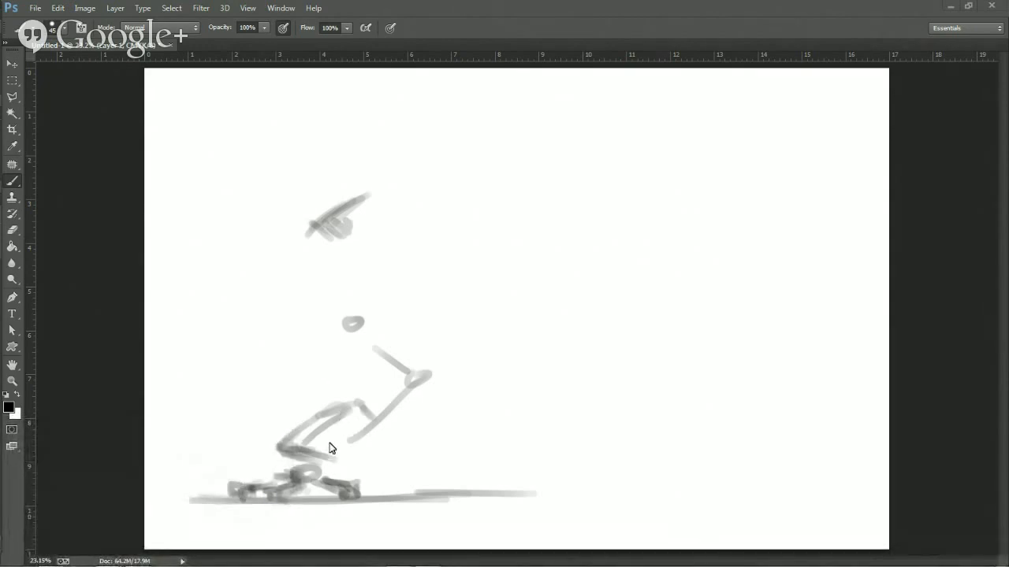
{"action": "mouse_move", "coordinate": [332, 455]}
{"action": "left_mouse_down"}
{"action": "mouse_move", "coordinate": [420, 375]}
{"action": "mouse_move", "coordinate": [399, 368]}
{"action": "mouse_move", "coordinate": [420, 375]}
{"action": "mouse_move", "coordinate": [393, 408]}
{"action": "left_mouse_up"}
{"action": "left_click_drag", "start_coordinate": [398, 351], "coordinate": [323, 317]}
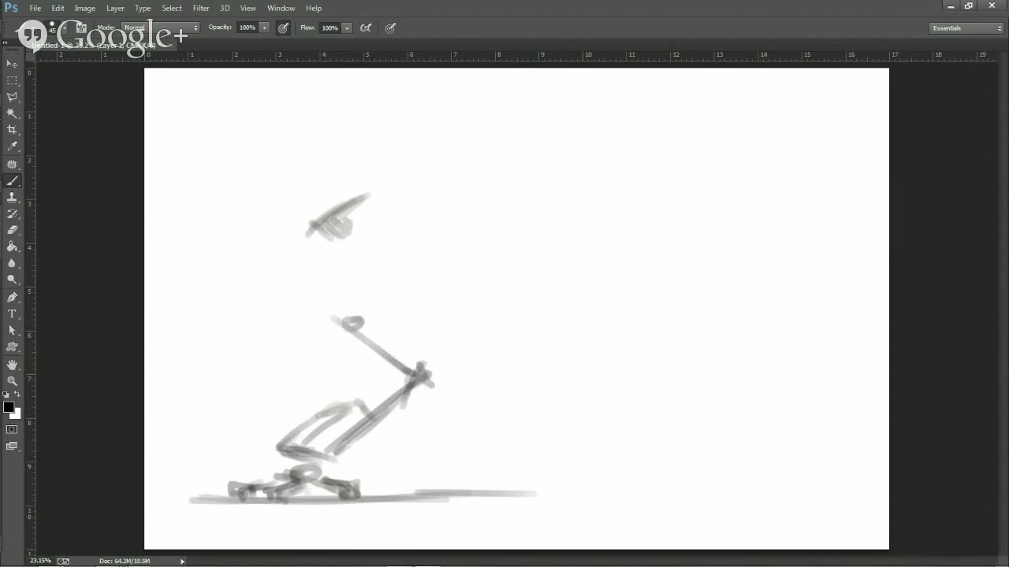
Draw a darker, leaning box-shaped body section directly above the base with overlapping brush strokes.
{"action": "mouse_move", "coordinate": [121, 559]}
{"action": "mouse_move", "coordinate": [302, 462]}
{"action": "left_mouse_down"}
{"action": "mouse_move", "coordinate": [325, 471]}
{"action": "mouse_move", "coordinate": [353, 424]}
{"action": "left_mouse_up"}
{"action": "mouse_move", "coordinate": [315, 462]}
{"action": "left_mouse_down"}
{"action": "mouse_move", "coordinate": [371, 428]}
{"action": "mouse_move", "coordinate": [348, 473]}
{"action": "left_mouse_up"}
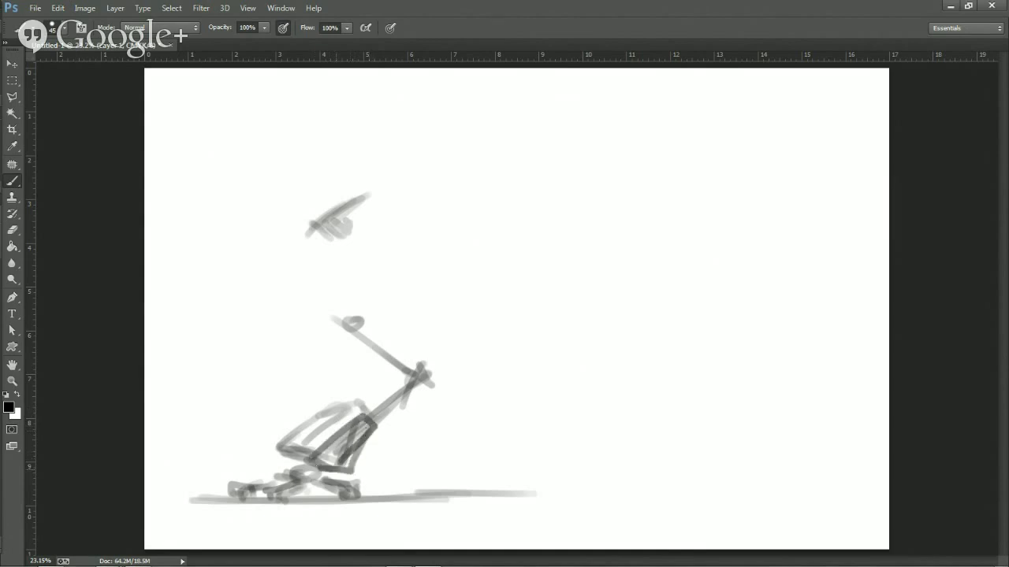
{"action": "mouse_move", "coordinate": [294, 452]}
{"action": "left_mouse_down"}
{"action": "mouse_move", "coordinate": [329, 420]}
{"action": "mouse_move", "coordinate": [367, 420]}
{"action": "left_mouse_up"}
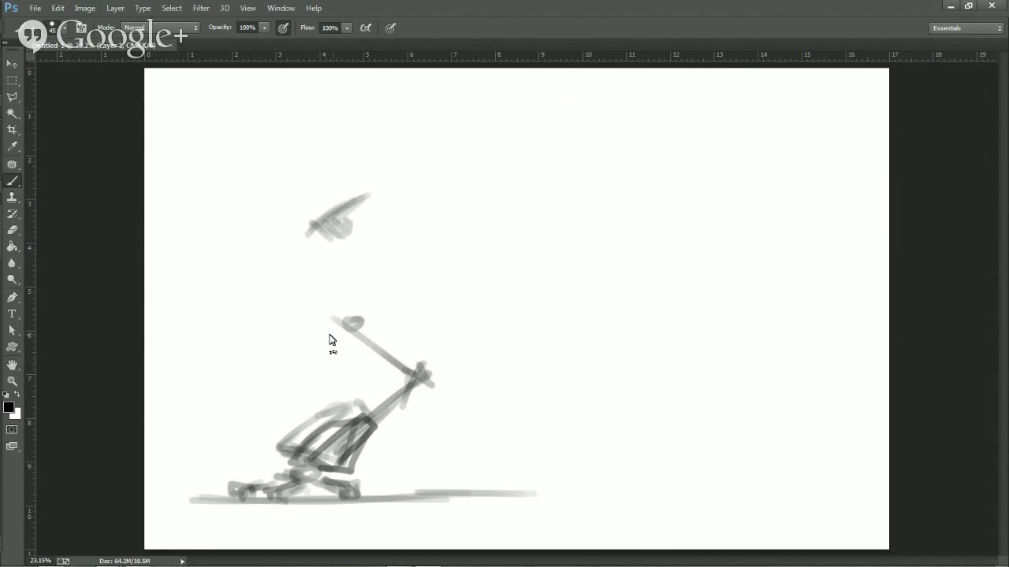
Erase the jointed arm, the small mark above it, and the stray outer lines on the body's upper left side.
{"action": "key", "text": "e"}
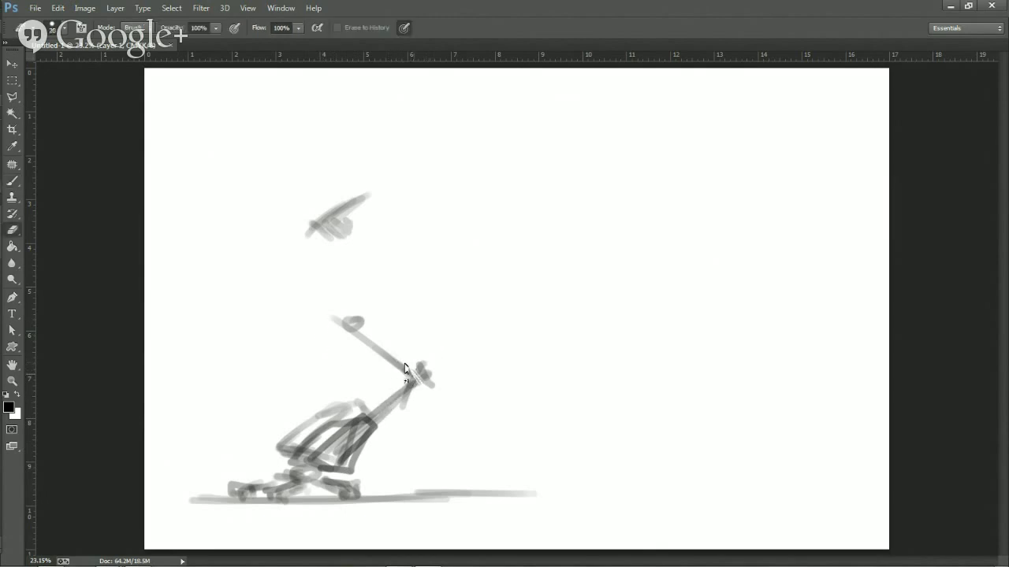
{"action": "left_click_drag", "start_coordinate": [404, 368], "coordinate": [421, 365]}
{"action": "mouse_move", "coordinate": [419, 354]}
{"action": "left_mouse_down"}
{"action": "mouse_move", "coordinate": [327, 286]}
{"action": "mouse_move", "coordinate": [374, 187]}
{"action": "mouse_move", "coordinate": [380, 330]}
{"action": "mouse_move", "coordinate": [416, 377]}
{"action": "mouse_move", "coordinate": [405, 400]}
{"action": "mouse_move", "coordinate": [369, 371]}
{"action": "mouse_move", "coordinate": [318, 386]}
{"action": "left_mouse_up"}
{"action": "mouse_move", "coordinate": [257, 421]}
{"action": "left_mouse_down"}
{"action": "mouse_move", "coordinate": [270, 437]}
{"action": "mouse_move", "coordinate": [372, 383]}
{"action": "mouse_move", "coordinate": [375, 398]}
{"action": "left_mouse_up"}
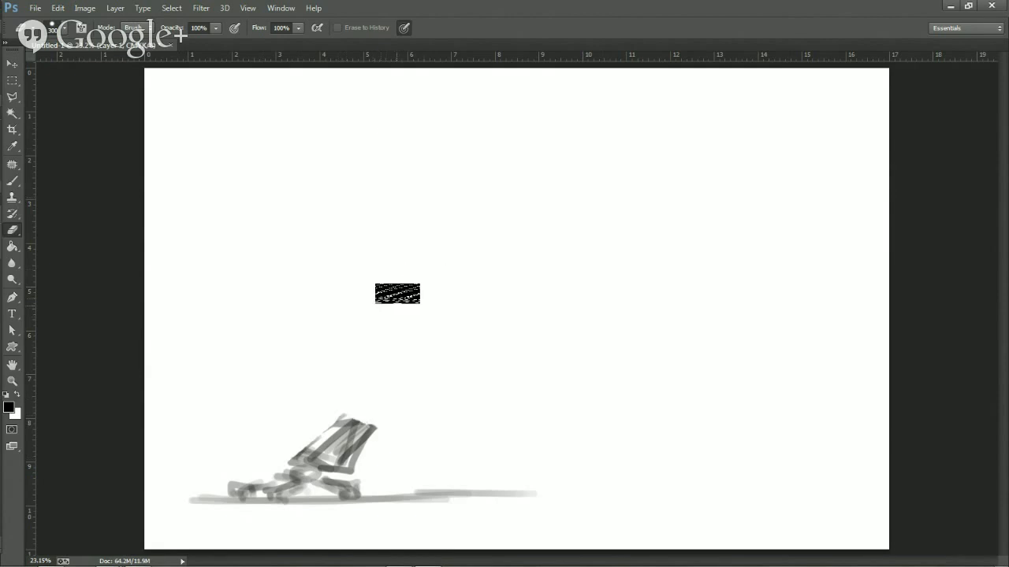
Try a curved two-line arm rising to the right from the top of the body, and erase it.
{"action": "key", "text": "b"}
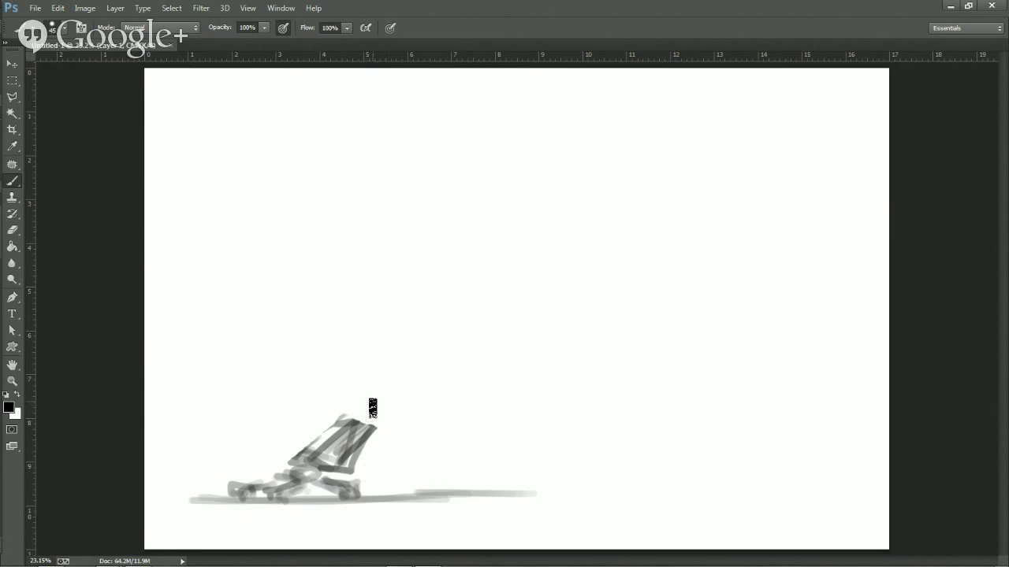
{"action": "left_click_drag", "start_coordinate": [349, 420], "coordinate": [397, 368]}
{"action": "mouse_move", "coordinate": [351, 430]}
{"action": "left_mouse_down"}
{"action": "mouse_move", "coordinate": [349, 412]}
{"action": "mouse_move", "coordinate": [419, 364]}
{"action": "left_mouse_up"}
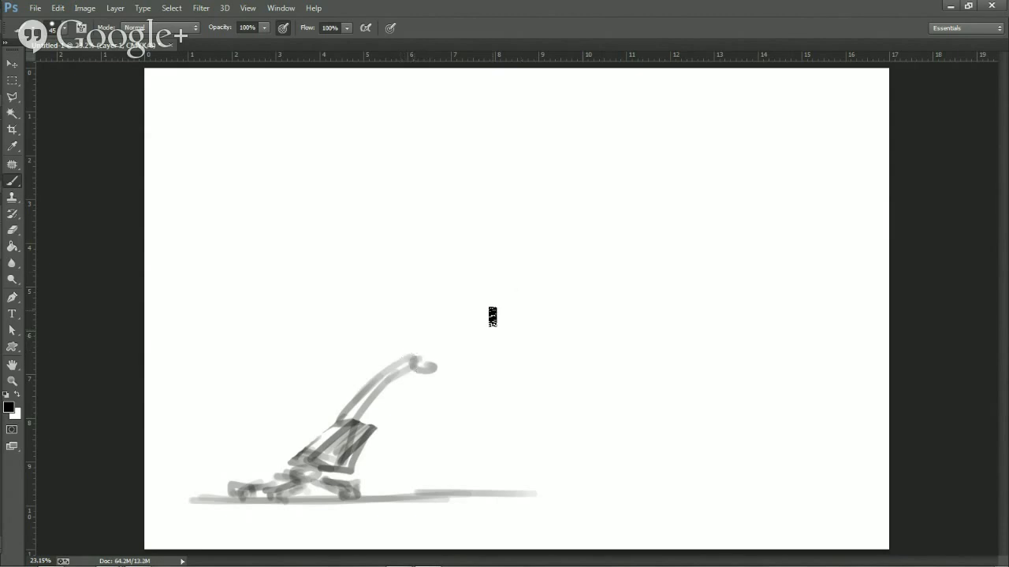
{"action": "key", "text": "ctrl+z"}
{"action": "key", "text": "e"}
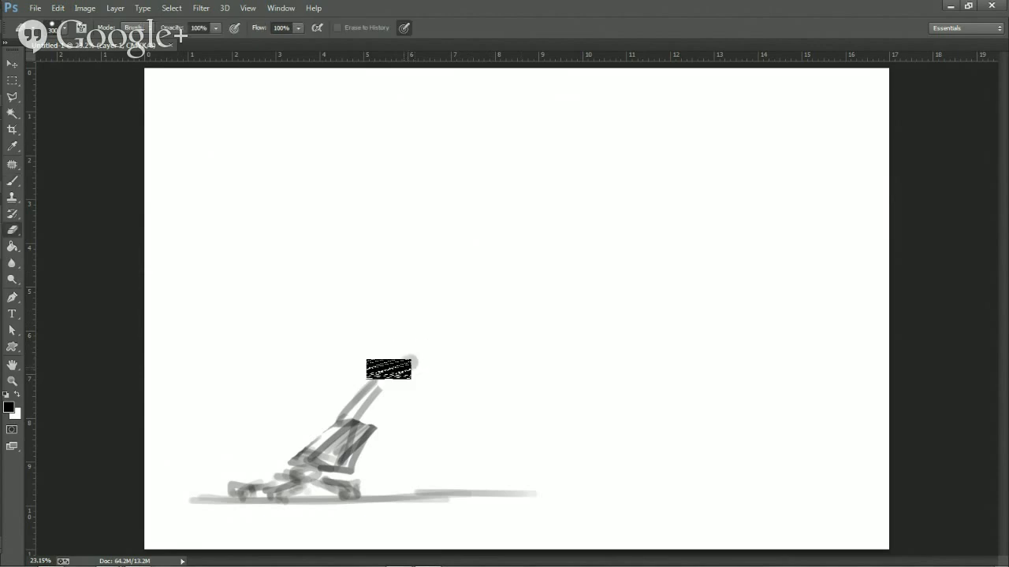
{"action": "mouse_move", "coordinate": [389, 368]}
{"action": "left_mouse_down"}
{"action": "mouse_move", "coordinate": [334, 393]}
{"action": "mouse_move", "coordinate": [305, 354]}
{"action": "mouse_move", "coordinate": [281, 345]}
{"action": "left_mouse_up"}
Draw a straight limb rising left from the box-shaped section to a dark joint, and a curved line sweeping up and right from it.
{"action": "key", "text": "b"}
{"action": "left_click_drag", "start_coordinate": [362, 419], "coordinate": [304, 357]}
{"action": "mouse_move", "coordinate": [290, 348]}
{"action": "left_mouse_down"}
{"action": "mouse_move", "coordinate": [305, 350]}
{"action": "mouse_move", "coordinate": [298, 362]}
{"action": "left_mouse_up"}
{"action": "mouse_move", "coordinate": [276, 353]}
{"action": "left_mouse_down"}
{"action": "mouse_move", "coordinate": [316, 353]}
{"action": "mouse_move", "coordinate": [403, 259]}
{"action": "left_mouse_up"}
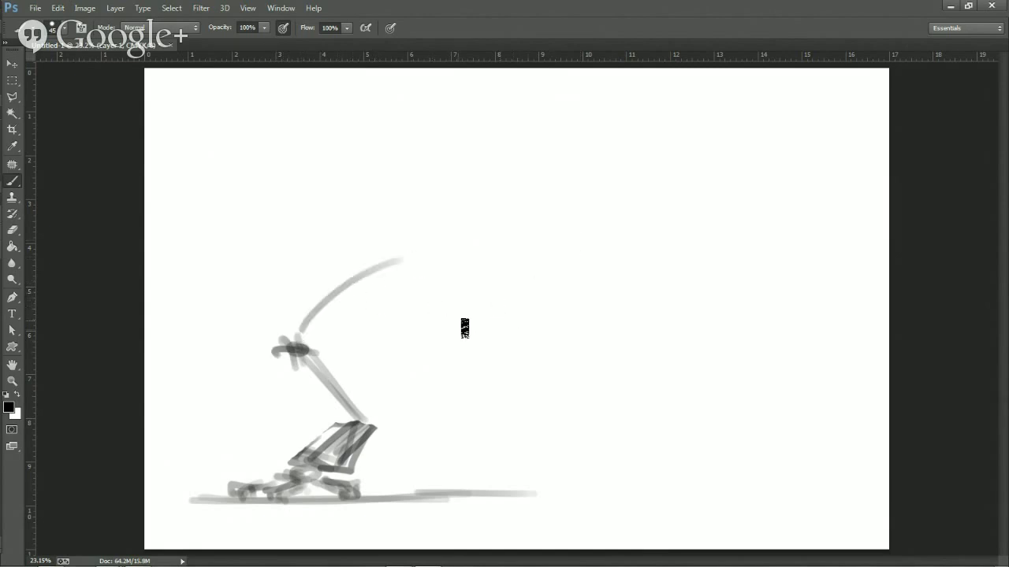
Sketch a horizontal pelvis at the end of the curved line, with a box-shaped middle, rounded lower housing and circular joints at its right end.
{"action": "mouse_move", "coordinate": [403, 288]}
{"action": "left_mouse_down"}
{"action": "mouse_move", "coordinate": [456, 272]}
{"action": "mouse_move", "coordinate": [449, 323]}
{"action": "mouse_move", "coordinate": [408, 289]}
{"action": "mouse_move", "coordinate": [429, 310]}
{"action": "mouse_move", "coordinate": [491, 282]}
{"action": "mouse_move", "coordinate": [370, 266]}
{"action": "left_mouse_up"}
{"action": "mouse_move", "coordinate": [482, 284]}
{"action": "left_mouse_down"}
{"action": "mouse_move", "coordinate": [512, 258]}
{"action": "mouse_move", "coordinate": [544, 298]}
{"action": "mouse_move", "coordinate": [535, 278]}
{"action": "mouse_move", "coordinate": [529, 300]}
{"action": "mouse_move", "coordinate": [552, 292]}
{"action": "left_mouse_up"}
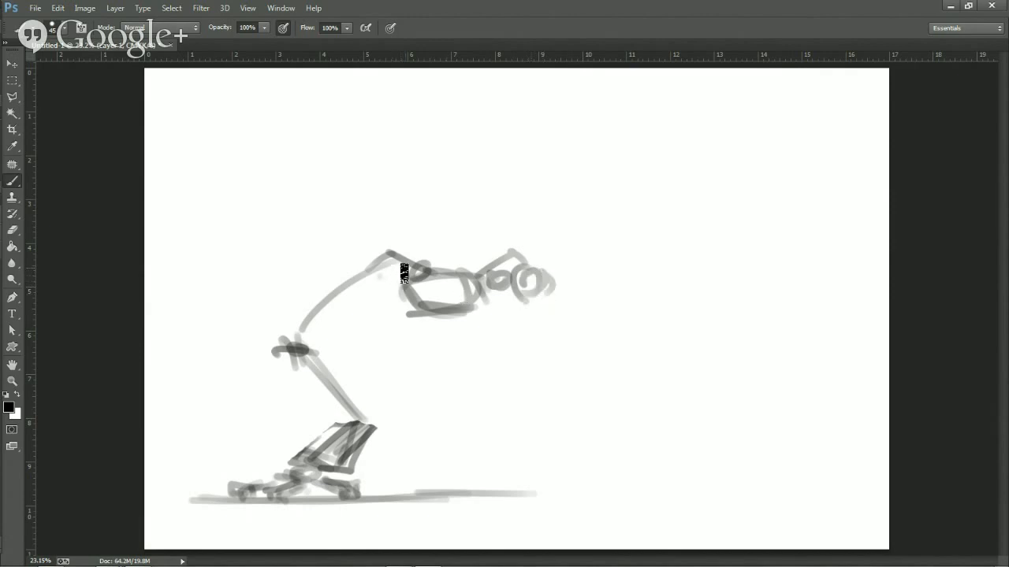
{"action": "mouse_move", "coordinate": [404, 274]}
{"action": "left_mouse_down"}
{"action": "mouse_move", "coordinate": [392, 283]}
{"action": "mouse_move", "coordinate": [396, 321]}
{"action": "mouse_move", "coordinate": [430, 321]}
{"action": "left_mouse_up"}
{"action": "left_click_drag", "start_coordinate": [504, 305], "coordinate": [461, 340]}
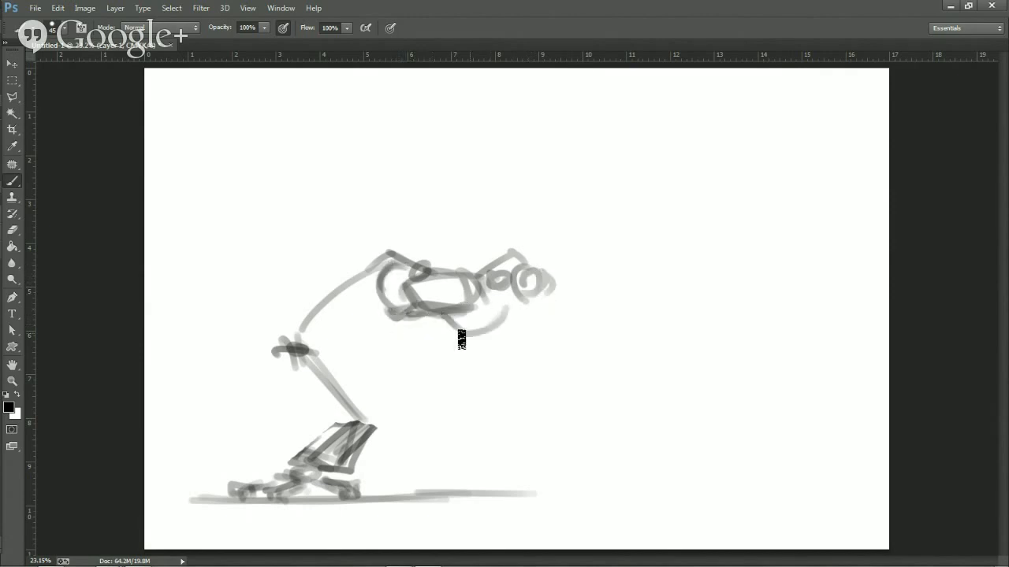
{"action": "left_click_drag", "start_coordinate": [459, 274], "coordinate": [502, 261]}
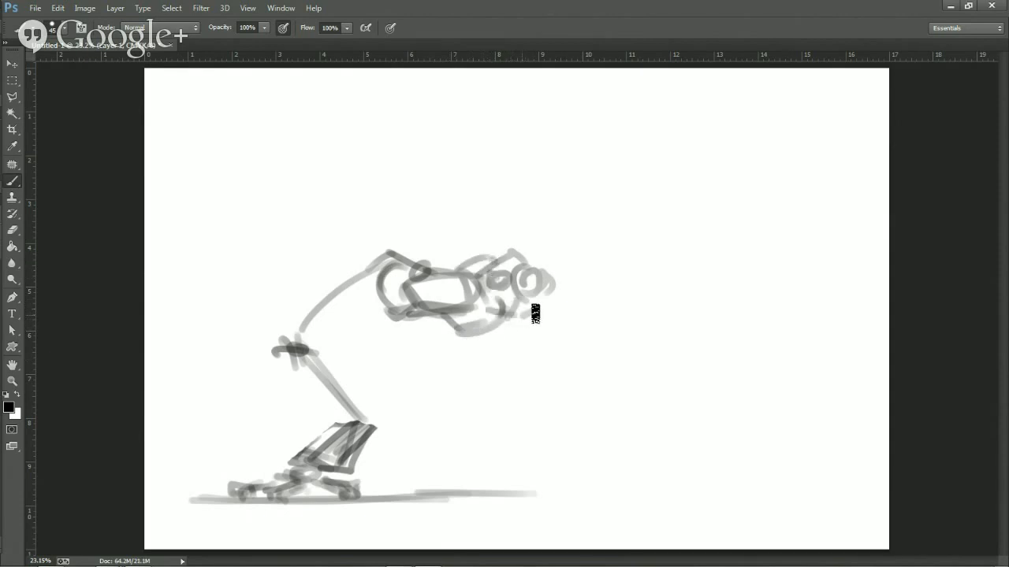
{"action": "left_click_drag", "start_coordinate": [535, 313], "coordinate": [512, 317]}
{"action": "left_click_drag", "start_coordinate": [520, 265], "coordinate": [513, 310]}
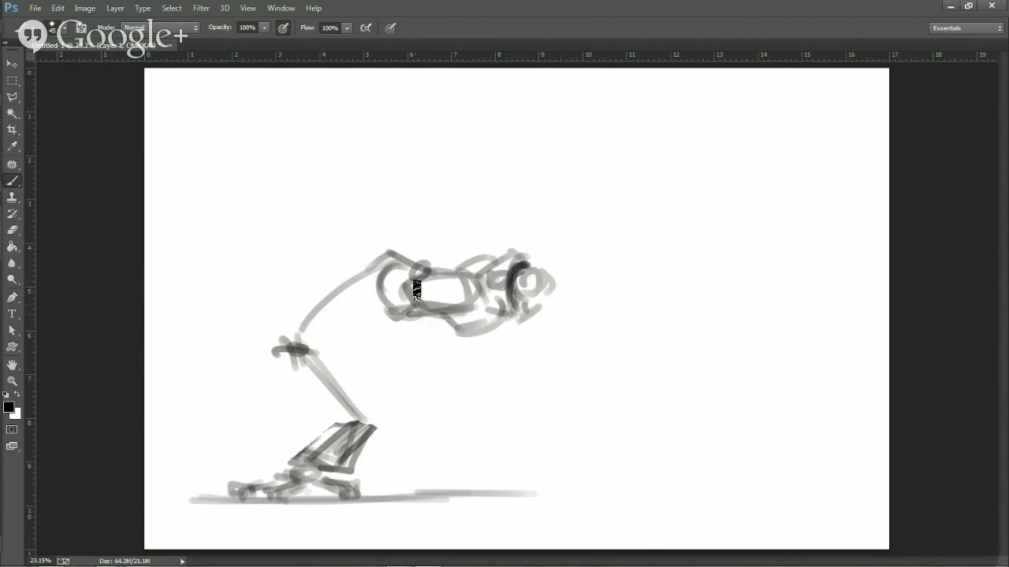
Outline the thigh with a darker outer contour from the pelvis to the knee, and add a round knee joint and an inner edge.
{"action": "left_click_drag", "start_coordinate": [394, 264], "coordinate": [387, 308]}
{"action": "mouse_move", "coordinate": [368, 269]}
{"action": "left_mouse_down"}
{"action": "mouse_move", "coordinate": [336, 268]}
{"action": "mouse_move", "coordinate": [293, 331]}
{"action": "mouse_move", "coordinate": [292, 359]}
{"action": "left_mouse_up"}
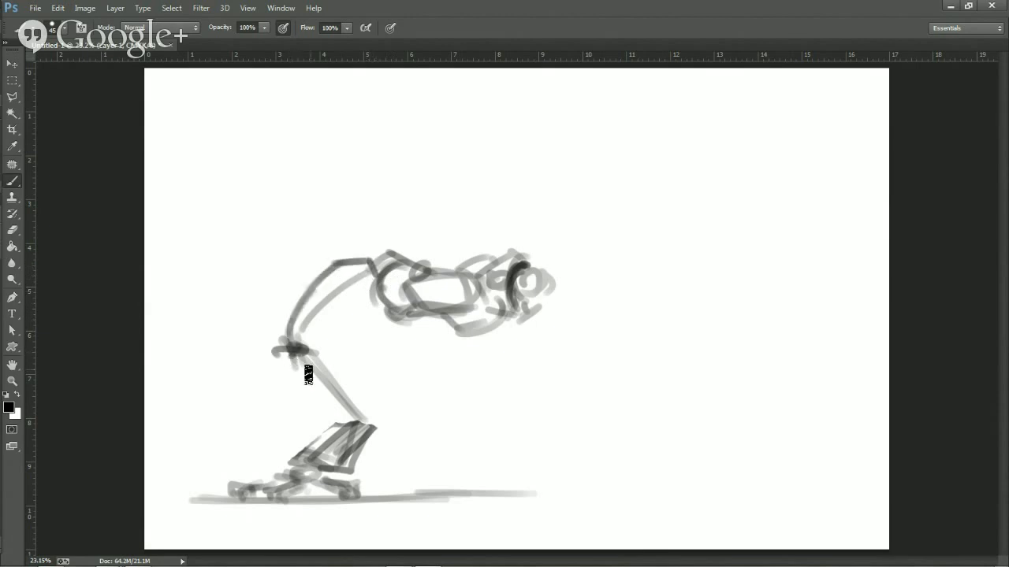
{"action": "mouse_move", "coordinate": [330, 345]}
{"action": "left_mouse_down"}
{"action": "mouse_move", "coordinate": [370, 318]}
{"action": "mouse_move", "coordinate": [363, 326]}
{"action": "mouse_move", "coordinate": [365, 305]}
{"action": "mouse_move", "coordinate": [344, 342]}
{"action": "left_mouse_up"}
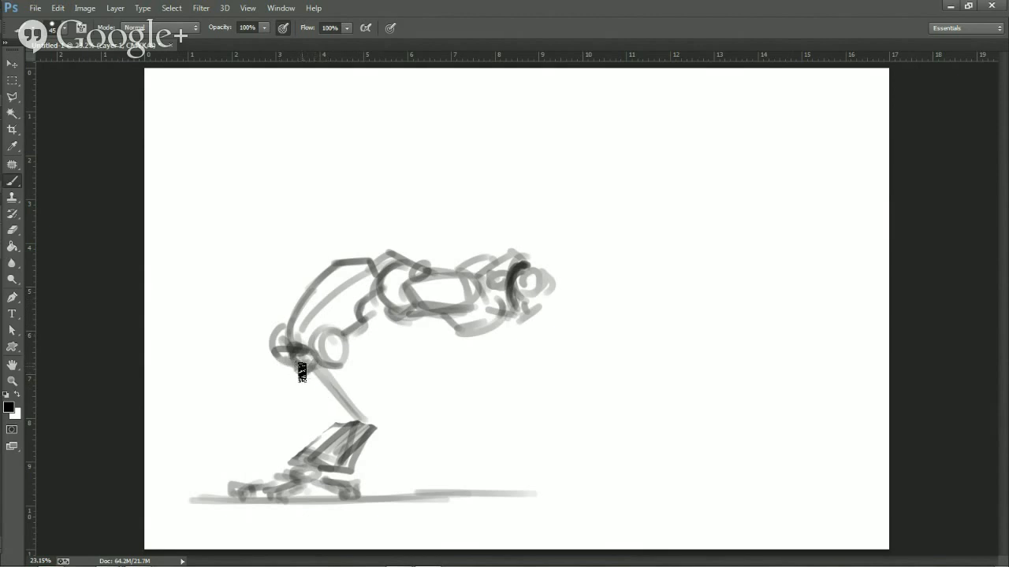
Build up the lower leg with darker struts, a round ankle joint, and an angular front plate with two circular details.
{"action": "mouse_move", "coordinate": [312, 366]}
{"action": "left_mouse_down"}
{"action": "mouse_move", "coordinate": [348, 405]}
{"action": "mouse_move", "coordinate": [329, 375]}
{"action": "mouse_move", "coordinate": [330, 396]}
{"action": "mouse_move", "coordinate": [385, 431]}
{"action": "left_mouse_up"}
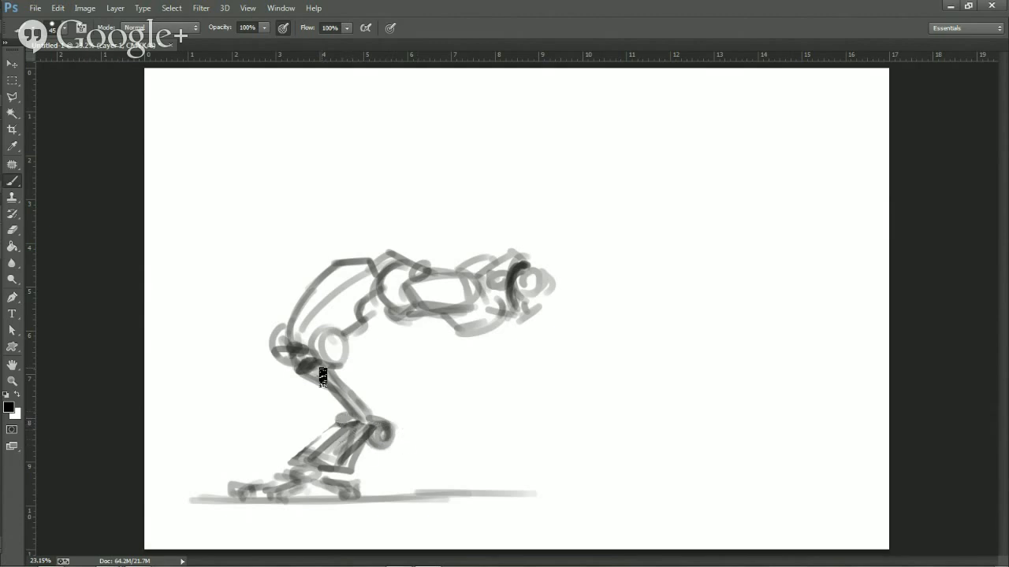
{"action": "mouse_move", "coordinate": [353, 368]}
{"action": "left_mouse_down"}
{"action": "mouse_move", "coordinate": [370, 367]}
{"action": "mouse_move", "coordinate": [383, 401]}
{"action": "mouse_move", "coordinate": [379, 429]}
{"action": "left_mouse_up"}
{"action": "left_click", "coordinate": [370, 400]}
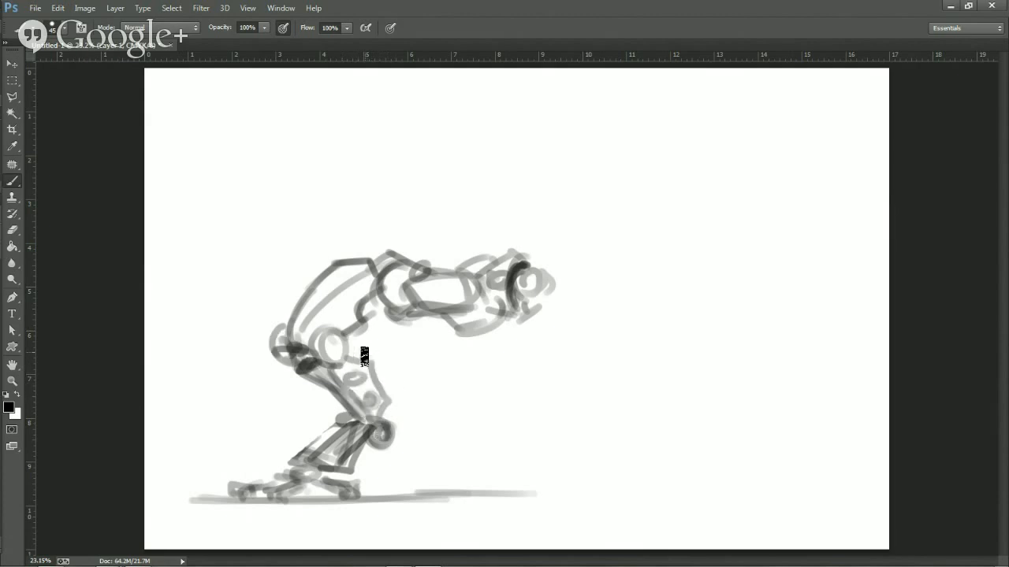
{"action": "key", "text": "p"}
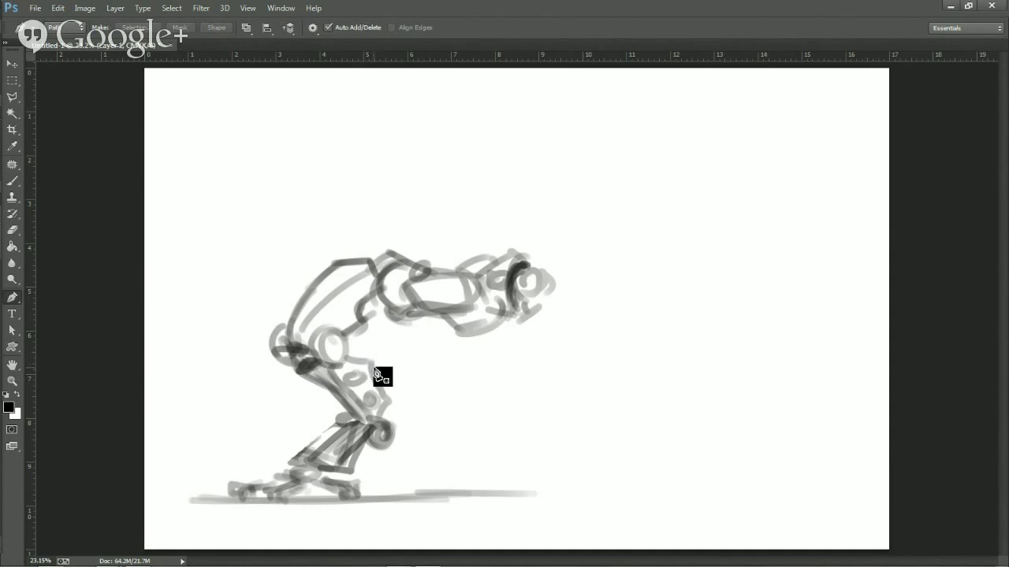
{"action": "key", "text": "b"}
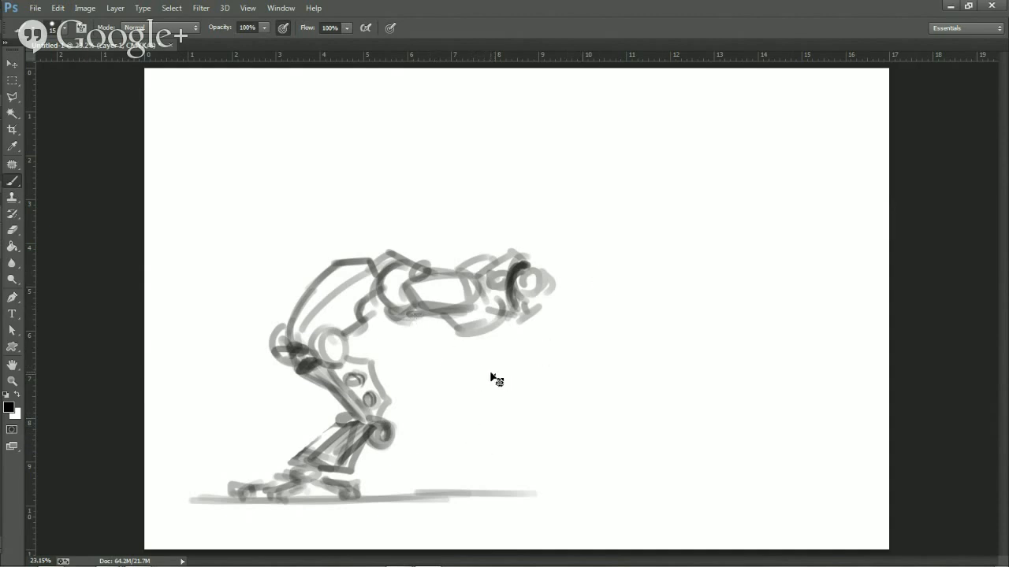
Select the entire canvas, scale the sketch down to about two thirds of its size, and reposition it in the lower-left area.
{"action": "key", "text": "ctrl+a"}
{"action": "key", "text": "ctrl+t"}
{"action": "left_click_drag", "start_coordinate": [885, 69], "coordinate": [631, 235]}
{"action": "left_click_drag", "start_coordinate": [373, 388], "coordinate": [452, 326]}
{"action": "key", "text": "Return"}
{"action": "key", "text": "s"}
{"action": "key", "text": "b"}
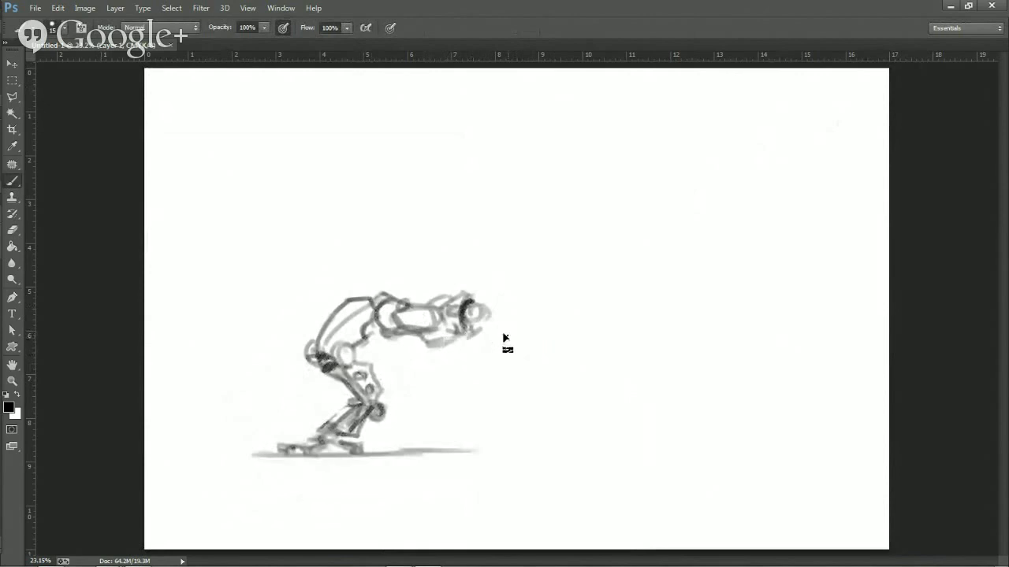
Squeeze the sketch horizontally to make it narrower, and move it slightly up and to the left.
{"action": "key", "text": "ctrl+t"}
{"action": "left_click_drag", "start_coordinate": [494, 378], "coordinate": [442, 379]}
{"action": "key", "text": "Return"}
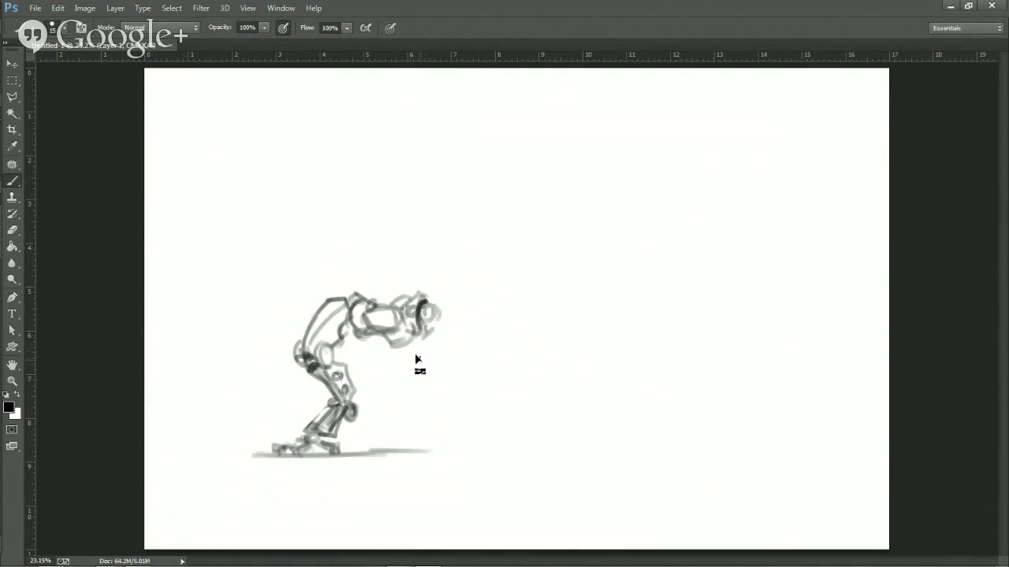
{"action": "key", "text": "v"}
{"action": "mouse_move", "coordinate": [416, 361]}
{"action": "left_mouse_down"}
{"action": "mouse_move", "coordinate": [431, 344]}
{"action": "mouse_move", "coordinate": [416, 336]}
{"action": "mouse_move", "coordinate": [402, 344]}
{"action": "left_mouse_up"}
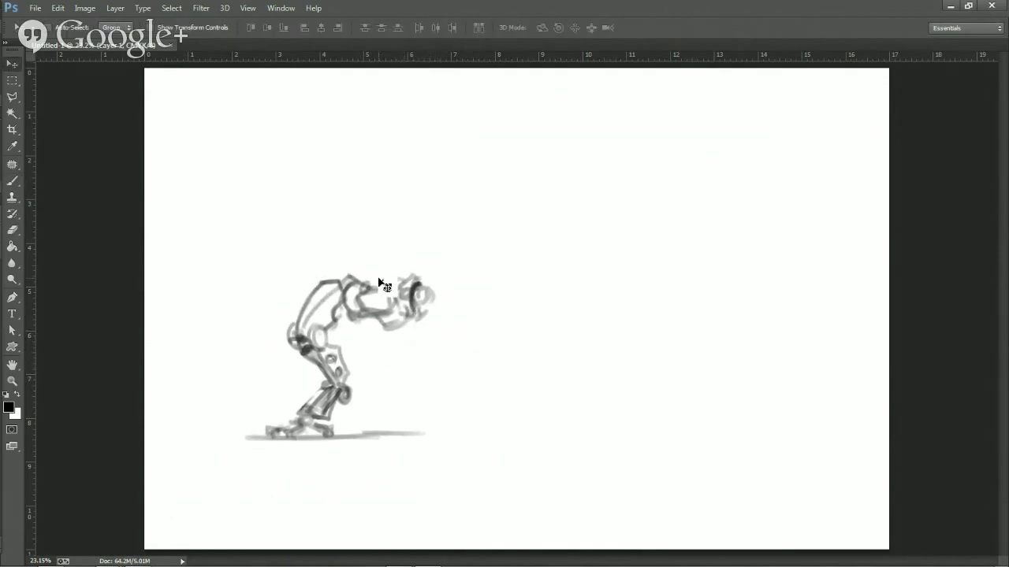
Select the whole leg with a freehand lasso and place a duplicate of it under the right end of the pelvis.
{"action": "left_click", "coordinate": [12, 382]}
{"action": "left_click_drag", "start_coordinate": [225, 460], "coordinate": [249, 461]}
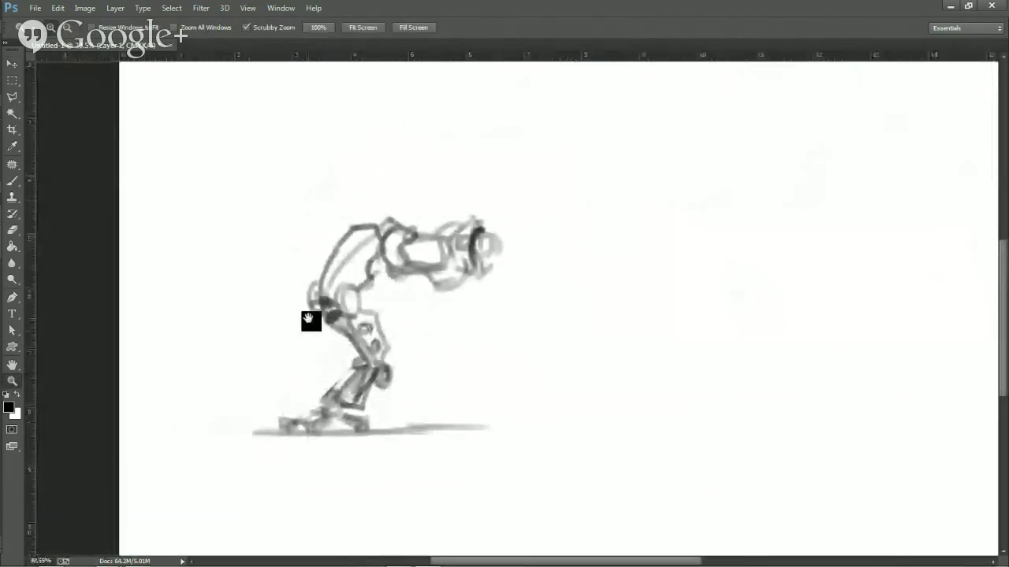
{"action": "left_click_drag", "start_coordinate": [308, 320], "coordinate": [318, 367]}
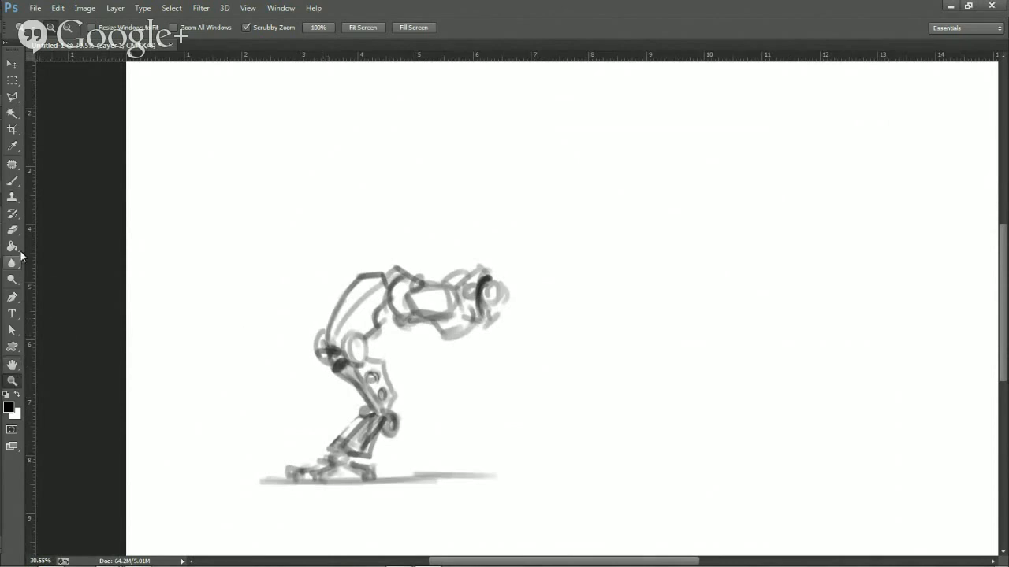
{"action": "left_click", "coordinate": [14, 182]}
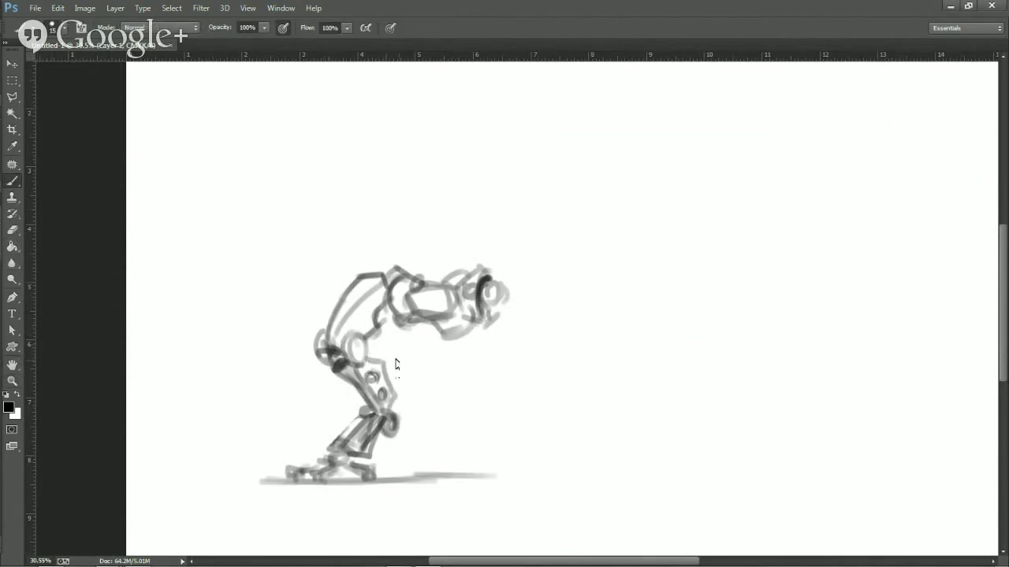
{"action": "left_click", "coordinate": [12, 96]}
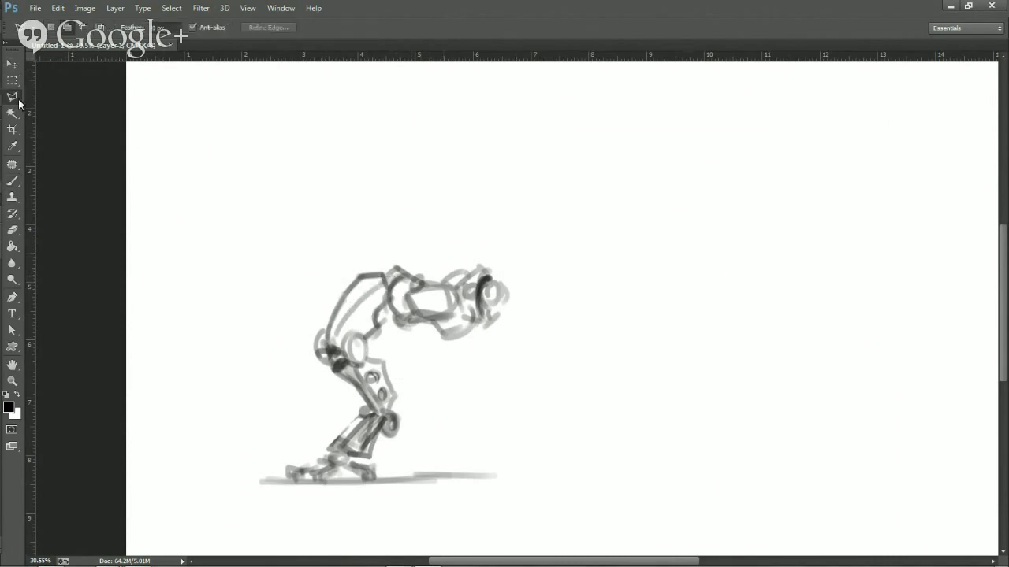
{"action": "mouse_move", "coordinate": [14, 101]}
{"action": "left_mouse_down"}
{"action": "mouse_move", "coordinate": [53, 112]}
{"action": "mouse_move", "coordinate": [63, 96]}
{"action": "left_mouse_up"}
{"action": "mouse_move", "coordinate": [392, 272]}
{"action": "left_mouse_down"}
{"action": "mouse_move", "coordinate": [361, 264]}
{"action": "mouse_move", "coordinate": [296, 336]}
{"action": "mouse_move", "coordinate": [269, 387]}
{"action": "left_mouse_up"}
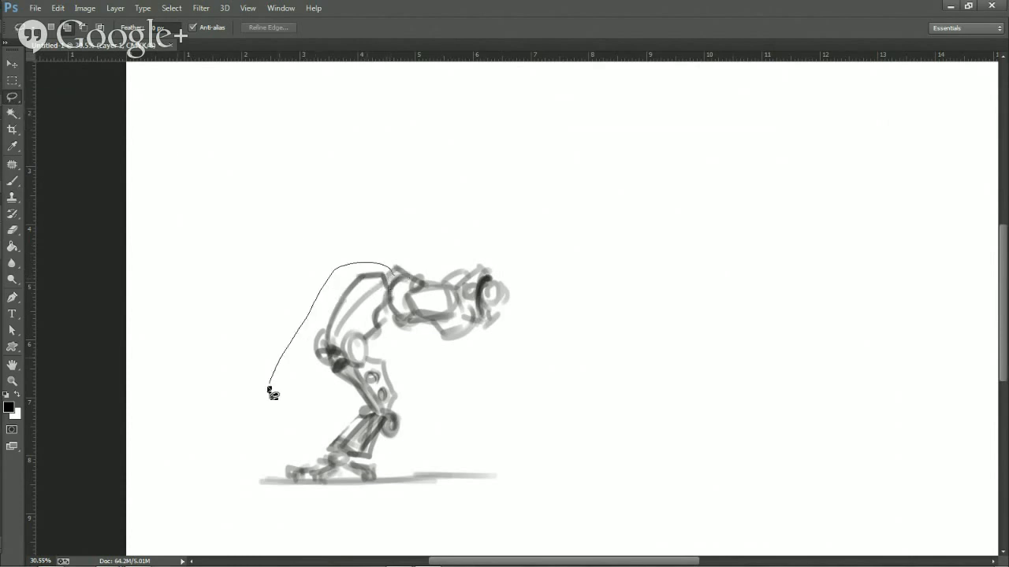
{"action": "mouse_move", "coordinate": [266, 452]}
{"action": "left_mouse_down"}
{"action": "mouse_move", "coordinate": [280, 478]}
{"action": "mouse_move", "coordinate": [400, 469]}
{"action": "mouse_move", "coordinate": [402, 402]}
{"action": "left_mouse_up"}
{"action": "left_click_drag", "start_coordinate": [379, 345], "coordinate": [393, 272]}
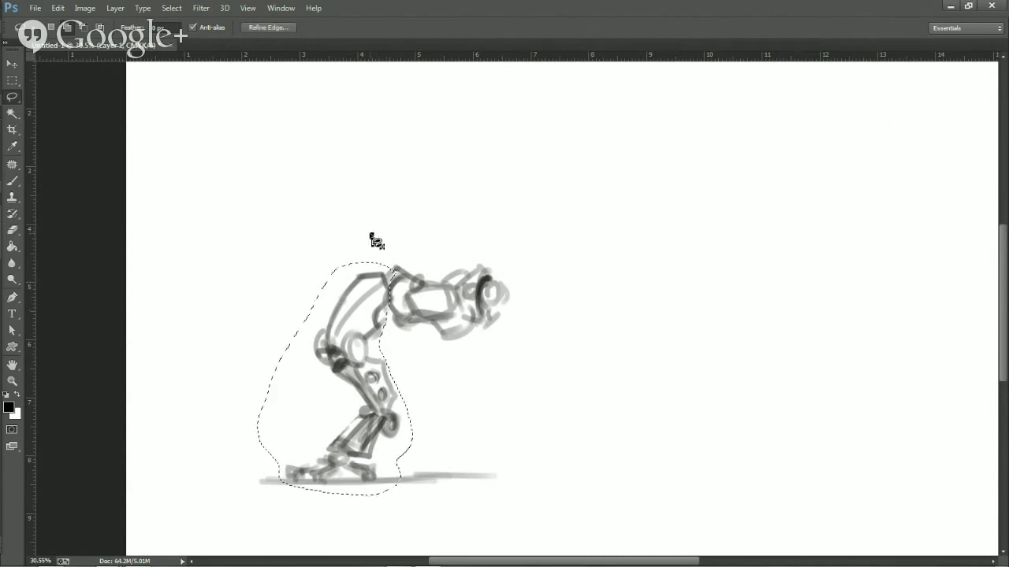
{"action": "left_click", "coordinate": [12, 66]}
{"action": "mouse_move", "coordinate": [349, 365]}
{"action": "left_mouse_down"}
{"action": "mouse_move", "coordinate": [397, 351]}
{"action": "mouse_move", "coordinate": [498, 353]}
{"action": "left_mouse_up"}
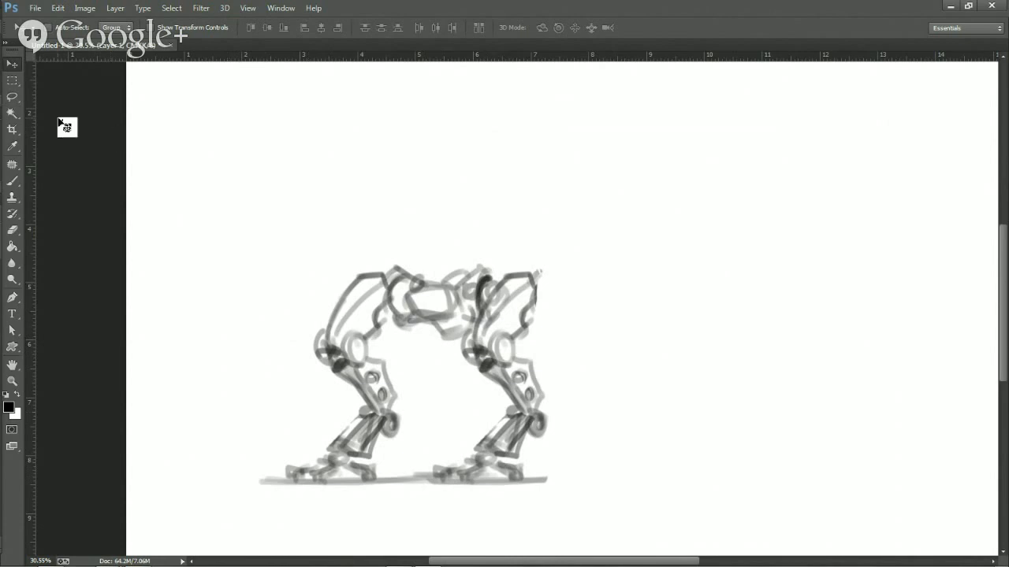
Lasso both feet with the ground line and scale them to 107.03% width and 163.07% height, aligned under the legs.
{"action": "key", "text": "l"}
{"action": "mouse_move", "coordinate": [368, 463]}
{"action": "left_mouse_down"}
{"action": "mouse_move", "coordinate": [309, 453]}
{"action": "mouse_move", "coordinate": [248, 483]}
{"action": "mouse_move", "coordinate": [562, 502]}
{"action": "mouse_move", "coordinate": [582, 476]}
{"action": "mouse_move", "coordinate": [491, 454]}
{"action": "mouse_move", "coordinate": [339, 457]}
{"action": "left_mouse_up"}
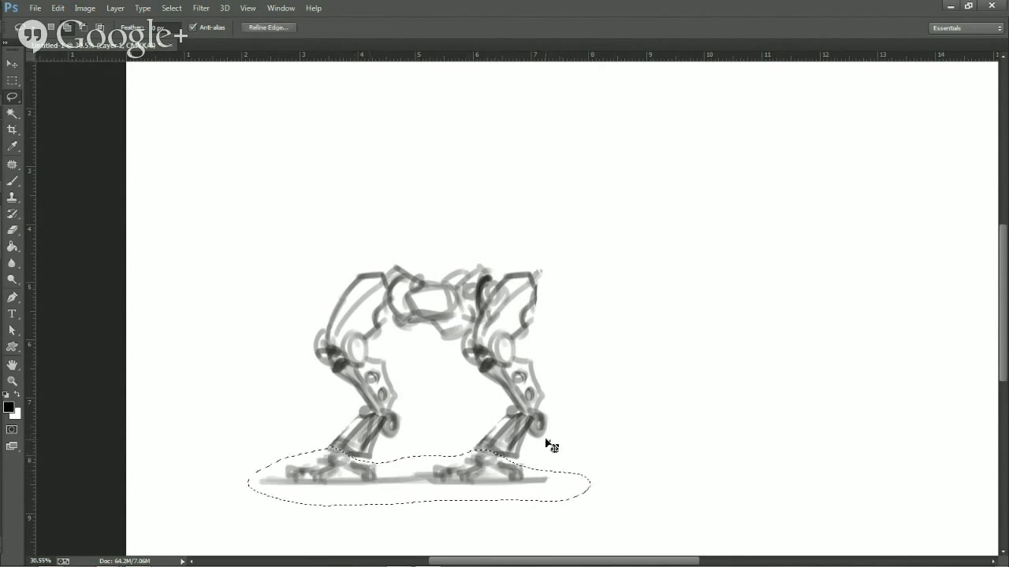
{"action": "key", "text": "ctrl+t"}
{"action": "left_click_drag", "start_coordinate": [591, 506], "coordinate": [634, 542]}
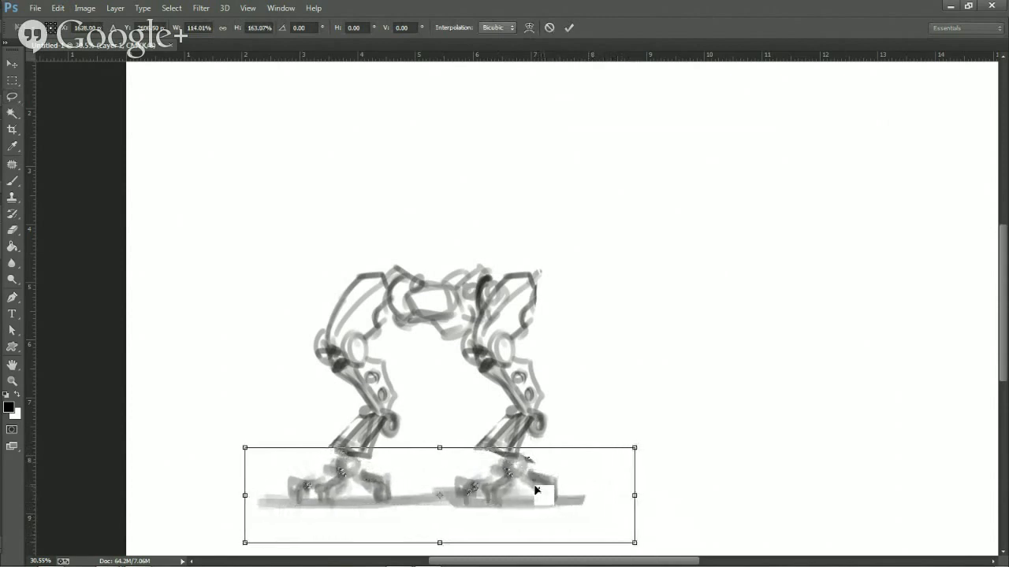
{"action": "left_click_drag", "start_coordinate": [535, 489], "coordinate": [509, 487]}
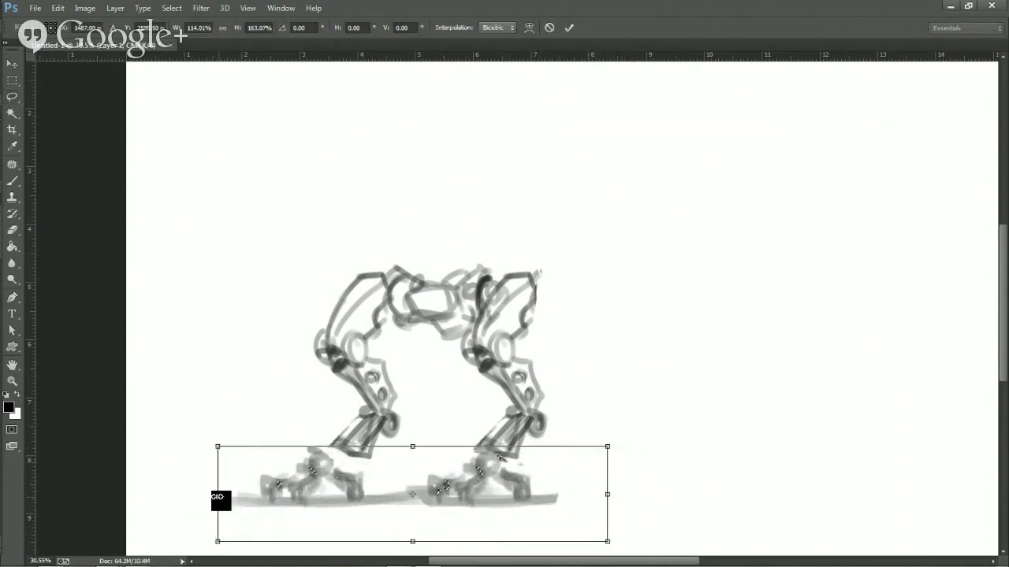
{"action": "left_click_drag", "start_coordinate": [217, 494], "coordinate": [241, 494]}
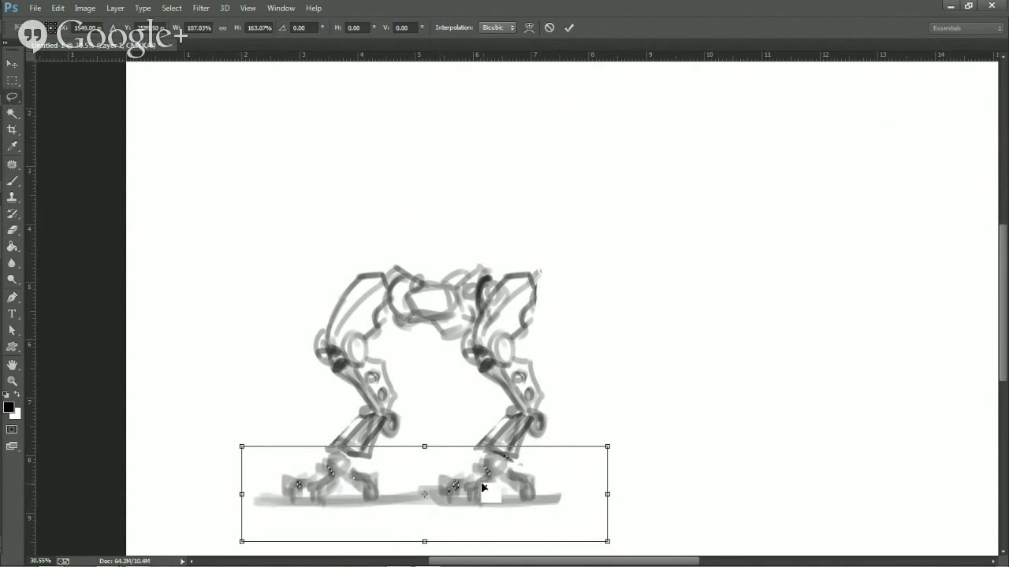
{"action": "key", "text": "Return"}
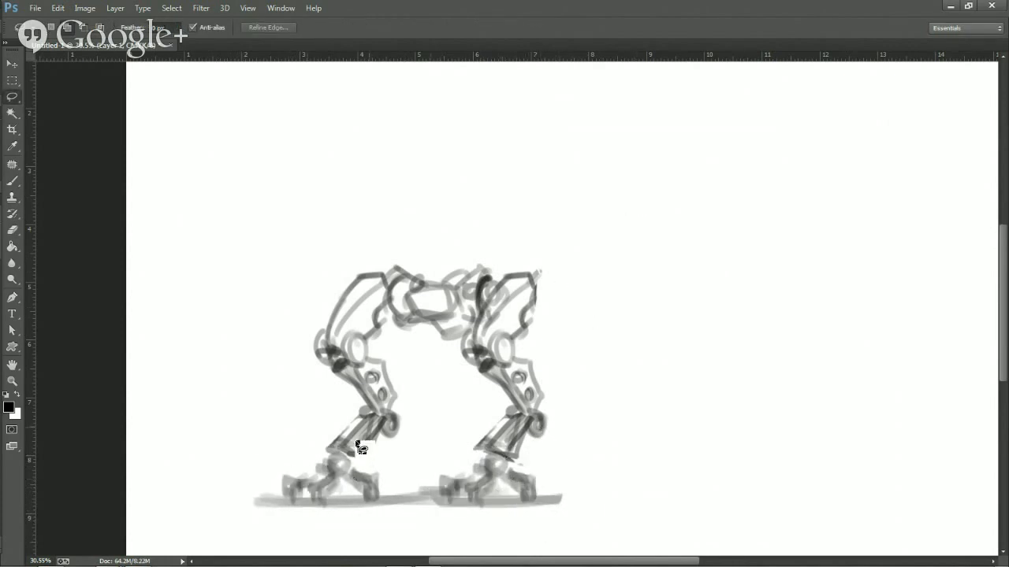
Sketch a tilted box-shaped cockpit above the pelvis with a shaded underside and a raised top section.
{"action": "key", "text": "b"}
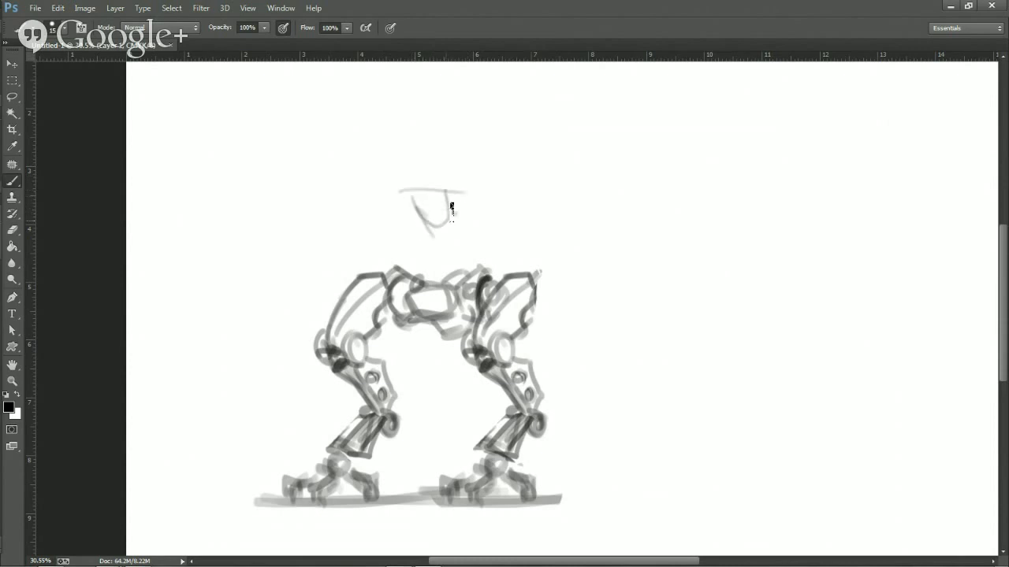
{"action": "mouse_move", "coordinate": [424, 226]}
{"action": "left_mouse_down"}
{"action": "mouse_move", "coordinate": [444, 186]}
{"action": "mouse_move", "coordinate": [405, 189]}
{"action": "mouse_move", "coordinate": [442, 182]}
{"action": "mouse_move", "coordinate": [444, 209]}
{"action": "mouse_move", "coordinate": [432, 173]}
{"action": "mouse_move", "coordinate": [408, 184]}
{"action": "mouse_move", "coordinate": [445, 162]}
{"action": "left_mouse_up"}
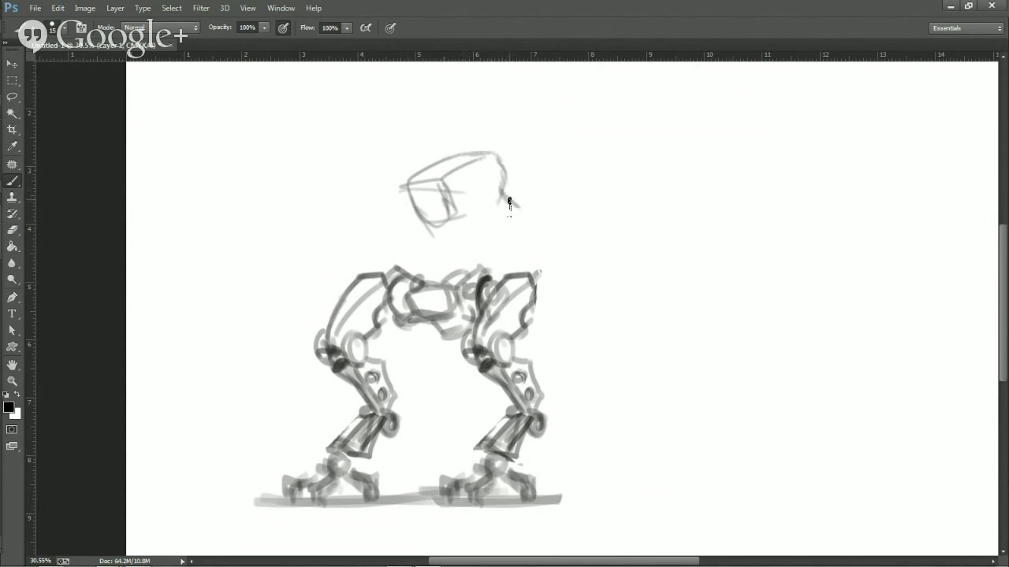
{"action": "left_click_drag", "start_coordinate": [499, 160], "coordinate": [528, 218]}
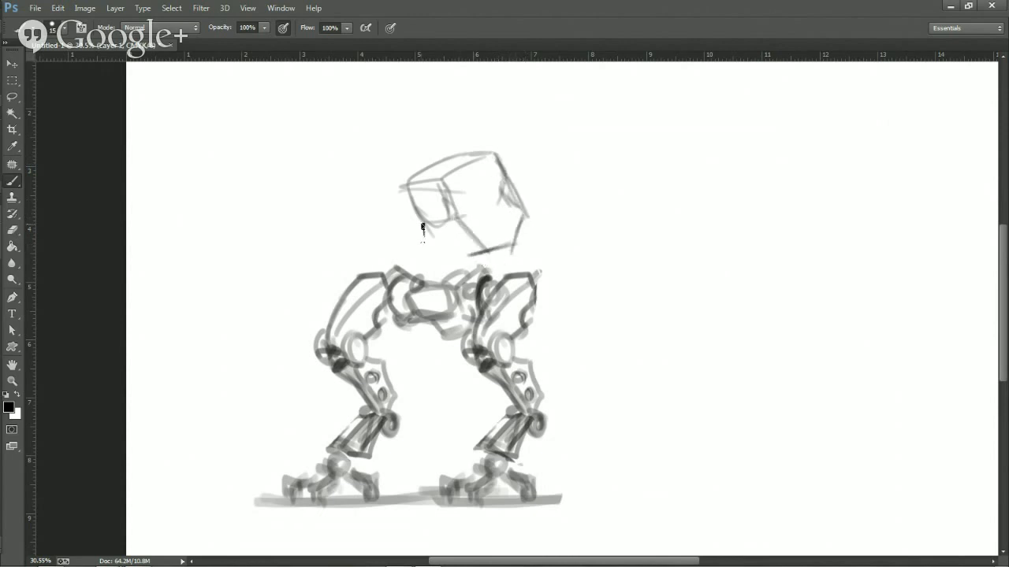
{"action": "left_click_drag", "start_coordinate": [422, 228], "coordinate": [468, 253]}
{"action": "mouse_move", "coordinate": [452, 224]}
{"action": "left_mouse_down"}
{"action": "mouse_move", "coordinate": [443, 225]}
{"action": "mouse_move", "coordinate": [459, 244]}
{"action": "mouse_move", "coordinate": [480, 251]}
{"action": "left_mouse_up"}
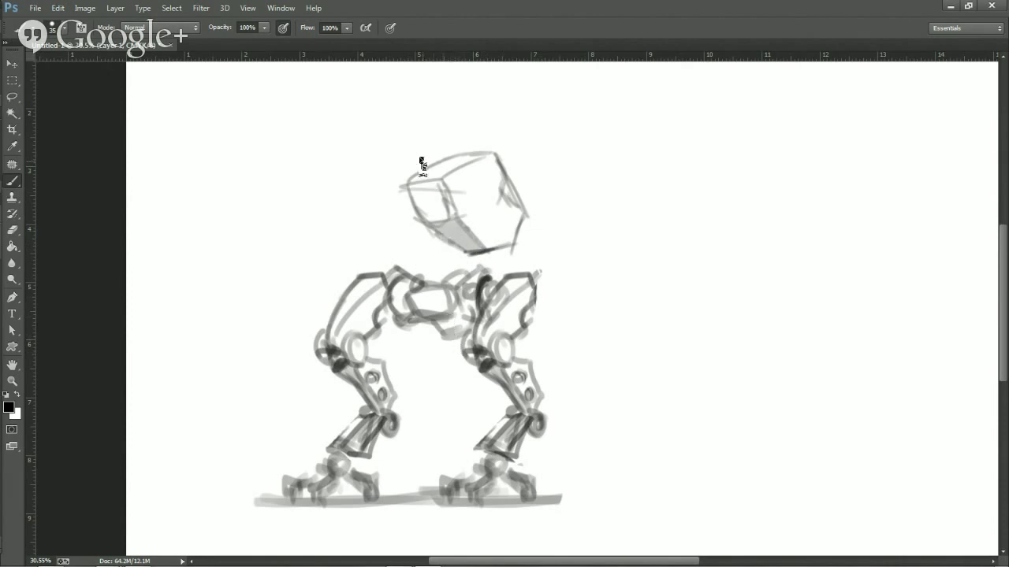
{"action": "key", "text": "bracketleft"}
{"action": "mouse_move", "coordinate": [412, 175]}
{"action": "left_mouse_down"}
{"action": "mouse_move", "coordinate": [423, 150]}
{"action": "mouse_move", "coordinate": [446, 145]}
{"action": "mouse_move", "coordinate": [442, 177]}
{"action": "mouse_move", "coordinate": [412, 177]}
{"action": "mouse_move", "coordinate": [416, 150]}
{"action": "mouse_move", "coordinate": [435, 146]}
{"action": "mouse_move", "coordinate": [417, 149]}
{"action": "mouse_move", "coordinate": [477, 132]}
{"action": "mouse_move", "coordinate": [497, 156]}
{"action": "mouse_move", "coordinate": [477, 132]}
{"action": "left_mouse_up"}
Draw a small seated pilot inside the cockpit, with a round head, a torso, an arm and bent legs.
{"action": "left_click_drag", "start_coordinate": [477, 167], "coordinate": [463, 169]}
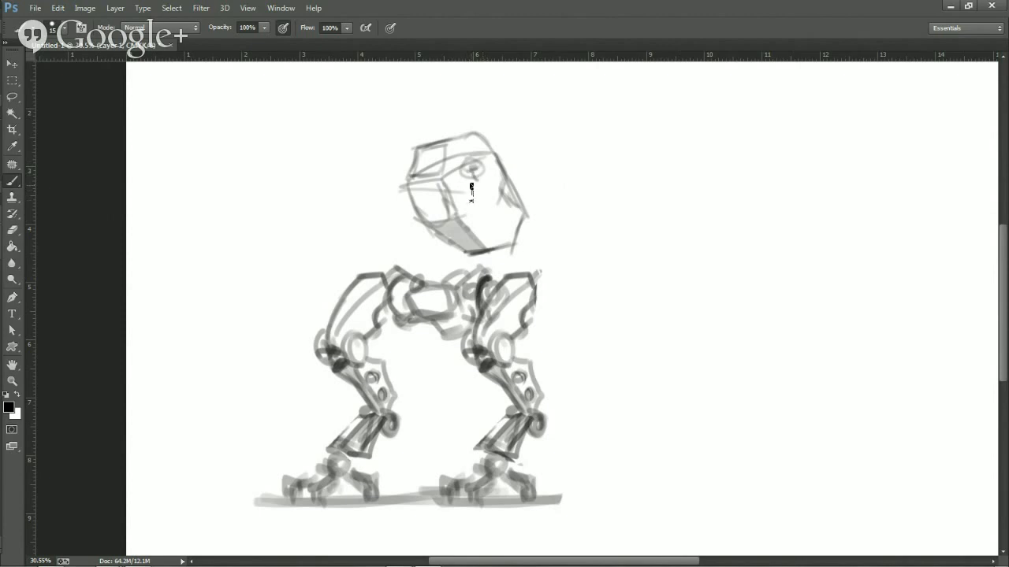
{"action": "mouse_move", "coordinate": [489, 193]}
{"action": "left_mouse_down"}
{"action": "mouse_move", "coordinate": [478, 193]}
{"action": "mouse_move", "coordinate": [470, 221]}
{"action": "left_mouse_up"}
{"action": "left_click_drag", "start_coordinate": [490, 235], "coordinate": [496, 248]}
{"action": "left_click_drag", "start_coordinate": [468, 227], "coordinate": [470, 250]}
{"action": "mouse_move", "coordinate": [487, 210]}
{"action": "left_mouse_down"}
{"action": "mouse_move", "coordinate": [464, 229]}
{"action": "mouse_move", "coordinate": [487, 226]}
{"action": "mouse_move", "coordinate": [494, 244]}
{"action": "mouse_move", "coordinate": [483, 253]}
{"action": "left_mouse_up"}
{"action": "mouse_move", "coordinate": [495, 201]}
{"action": "left_mouse_down"}
{"action": "mouse_move", "coordinate": [480, 193]}
{"action": "mouse_move", "coordinate": [487, 202]}
{"action": "mouse_move", "coordinate": [457, 211]}
{"action": "mouse_move", "coordinate": [490, 213]}
{"action": "mouse_move", "coordinate": [462, 224]}
{"action": "left_mouse_up"}
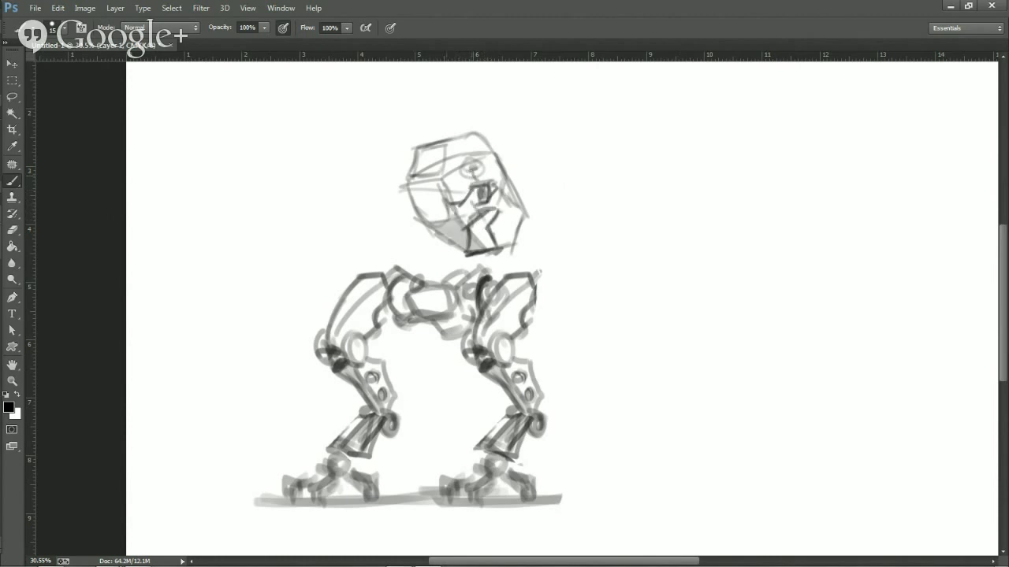
{"action": "mouse_move", "coordinate": [460, 170]}
{"action": "left_mouse_down"}
{"action": "mouse_move", "coordinate": [481, 177]}
{"action": "mouse_move", "coordinate": [465, 167]}
{"action": "left_mouse_up"}
Add a base plate, roof hatch and rear housing to the cockpit, and sketch a box-shaped pod extending from its left side.
{"action": "left_click_drag", "start_coordinate": [428, 223], "coordinate": [477, 258]}
{"action": "mouse_move", "coordinate": [463, 262]}
{"action": "left_mouse_down"}
{"action": "mouse_move", "coordinate": [500, 265]}
{"action": "mouse_move", "coordinate": [480, 266]}
{"action": "mouse_move", "coordinate": [503, 253]}
{"action": "mouse_move", "coordinate": [458, 258]}
{"action": "mouse_move", "coordinate": [510, 260]}
{"action": "mouse_move", "coordinate": [498, 252]}
{"action": "mouse_move", "coordinate": [465, 260]}
{"action": "mouse_move", "coordinate": [481, 252]}
{"action": "mouse_move", "coordinate": [506, 277]}
{"action": "mouse_move", "coordinate": [533, 238]}
{"action": "mouse_move", "coordinate": [515, 209]}
{"action": "mouse_move", "coordinate": [551, 217]}
{"action": "mouse_move", "coordinate": [550, 202]}
{"action": "mouse_move", "coordinate": [522, 136]}
{"action": "mouse_move", "coordinate": [451, 142]}
{"action": "mouse_move", "coordinate": [466, 160]}
{"action": "mouse_move", "coordinate": [497, 135]}
{"action": "mouse_move", "coordinate": [421, 148]}
{"action": "mouse_move", "coordinate": [468, 129]}
{"action": "mouse_move", "coordinate": [447, 134]}
{"action": "mouse_move", "coordinate": [471, 125]}
{"action": "left_mouse_up"}
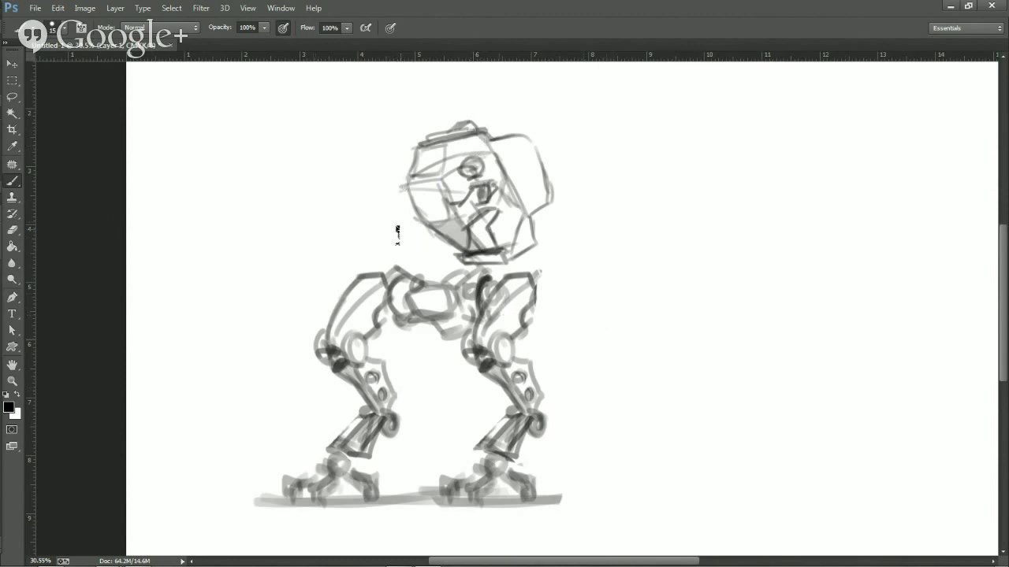
{"action": "mouse_move", "coordinate": [442, 240]}
{"action": "left_mouse_down"}
{"action": "mouse_move", "coordinate": [410, 260]}
{"action": "mouse_move", "coordinate": [393, 230]}
{"action": "mouse_move", "coordinate": [405, 216]}
{"action": "mouse_move", "coordinate": [427, 266]}
{"action": "mouse_move", "coordinate": [361, 264]}
{"action": "mouse_move", "coordinate": [357, 232]}
{"action": "mouse_move", "coordinate": [368, 256]}
{"action": "mouse_move", "coordinate": [369, 209]}
{"action": "mouse_move", "coordinate": [411, 252]}
{"action": "mouse_move", "coordinate": [383, 203]}
{"action": "mouse_move", "coordinate": [343, 215]}
{"action": "mouse_move", "coordinate": [410, 160]}
{"action": "left_mouse_up"}
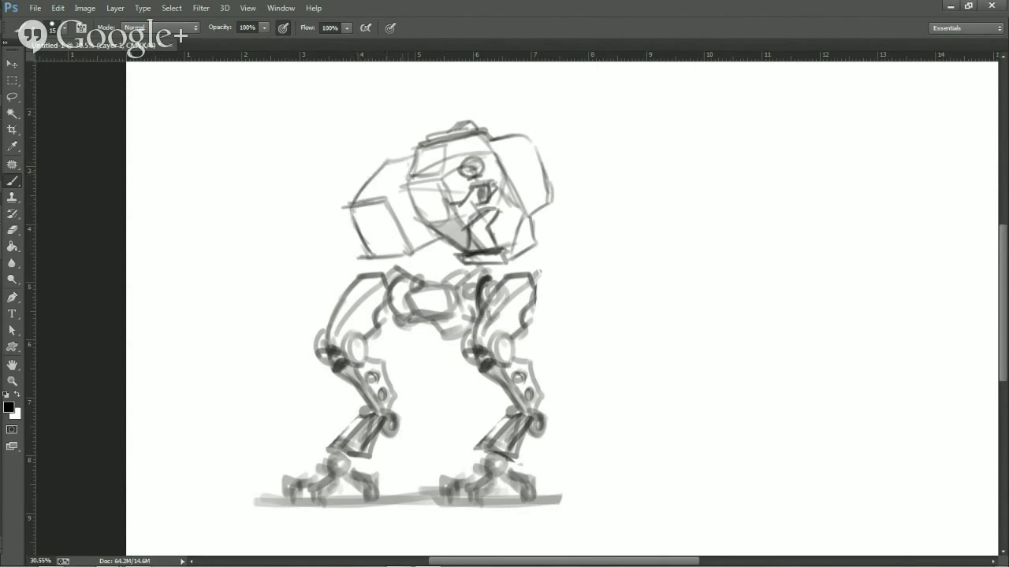
{"action": "mouse_move", "coordinate": [389, 196]}
{"action": "left_mouse_down"}
{"action": "mouse_move", "coordinate": [413, 169]}
{"action": "mouse_move", "coordinate": [390, 172]}
{"action": "mouse_move", "coordinate": [539, 146]}
{"action": "mouse_move", "coordinate": [458, 169]}
{"action": "mouse_move", "coordinate": [457, 154]}
{"action": "mouse_move", "coordinate": [379, 175]}
{"action": "mouse_move", "coordinate": [397, 164]}
{"action": "mouse_move", "coordinate": [364, 177]}
{"action": "mouse_move", "coordinate": [338, 209]}
{"action": "mouse_move", "coordinate": [350, 206]}
{"action": "mouse_move", "coordinate": [364, 254]}
{"action": "mouse_move", "coordinate": [380, 253]}
{"action": "mouse_move", "coordinate": [368, 255]}
{"action": "mouse_move", "coordinate": [386, 258]}
{"action": "mouse_move", "coordinate": [400, 234]}
{"action": "mouse_move", "coordinate": [407, 250]}
{"action": "mouse_move", "coordinate": [402, 240]}
{"action": "mouse_move", "coordinate": [431, 247]}
{"action": "left_mouse_up"}
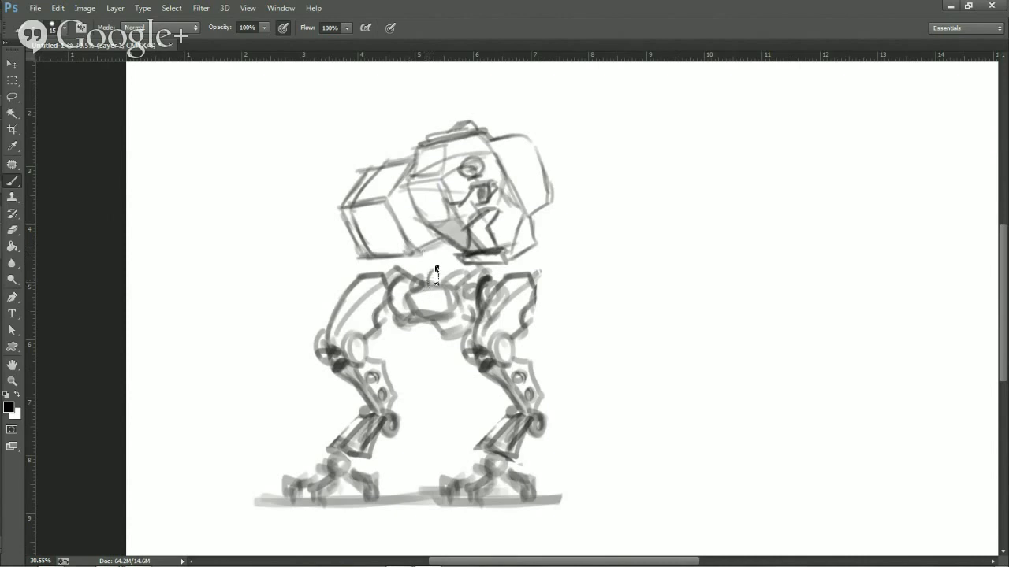
Sketch the connecting neck lines that join the underside of the cockpit to the pelvis.
{"action": "mouse_move", "coordinate": [432, 272]}
{"action": "left_mouse_down"}
{"action": "mouse_move", "coordinate": [446, 268]}
{"action": "mouse_move", "coordinate": [453, 284]}
{"action": "mouse_move", "coordinate": [457, 275]}
{"action": "left_mouse_up"}
{"action": "key", "text": "space"}
{"action": "left_click_drag", "start_coordinate": [437, 182], "coordinate": [454, 228]}
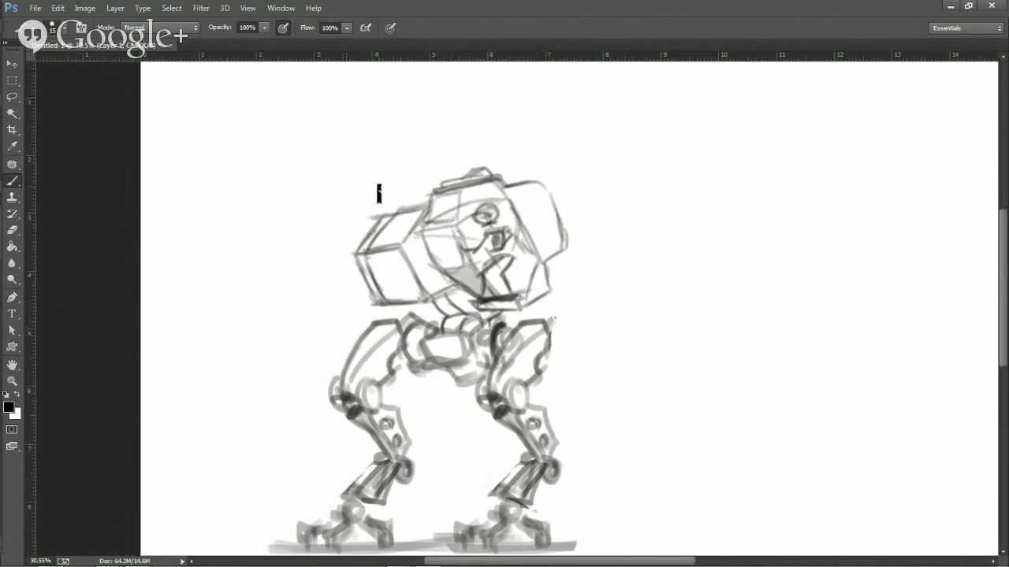
{"action": "left_click", "coordinate": [383, 187]}
{"action": "left_click", "coordinate": [213, 192], "text": "shift"}
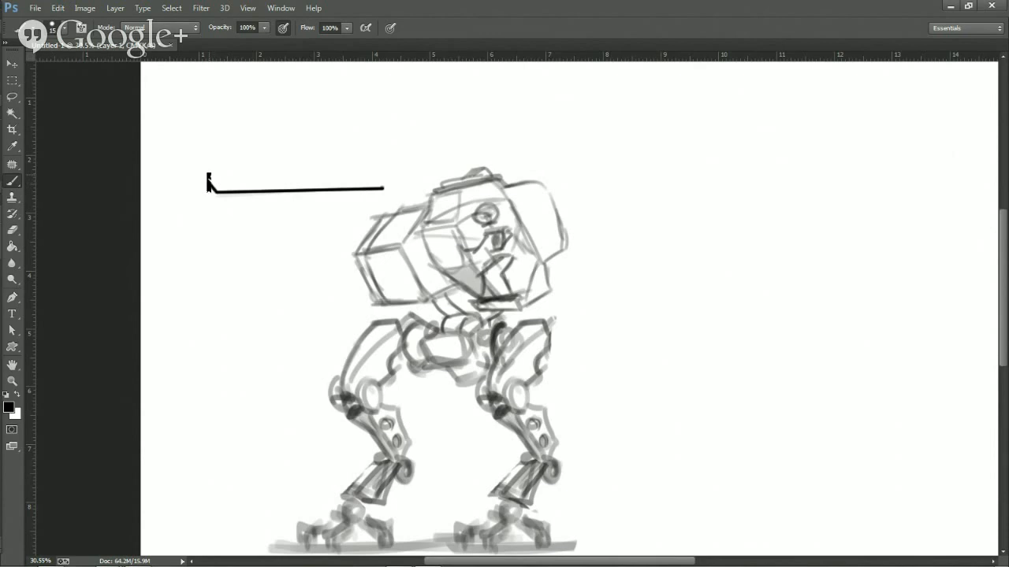
{"action": "left_click_drag", "start_coordinate": [209, 189], "coordinate": [211, 169]}
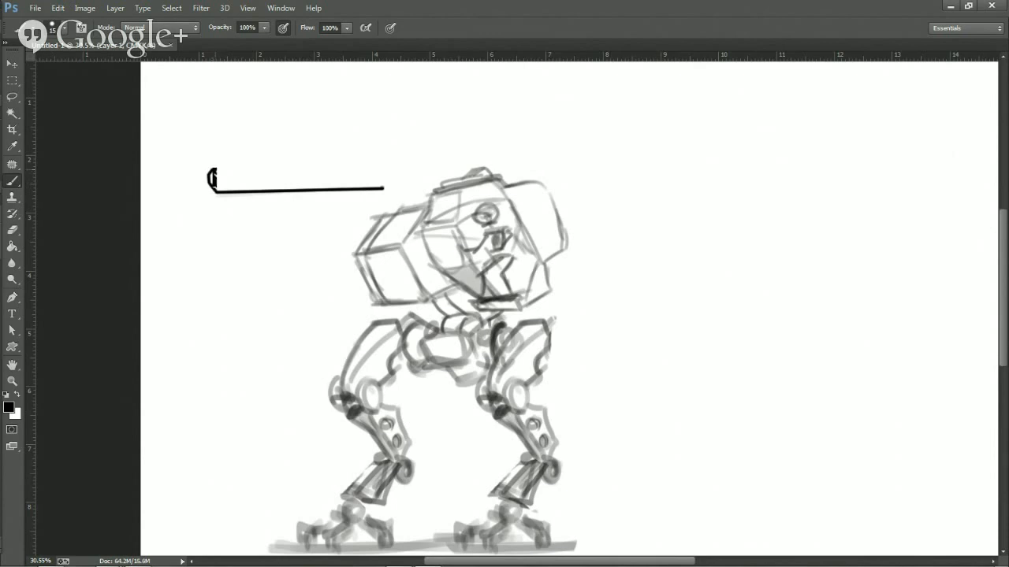
{"action": "left_click", "coordinate": [380, 168], "text": "shift"}
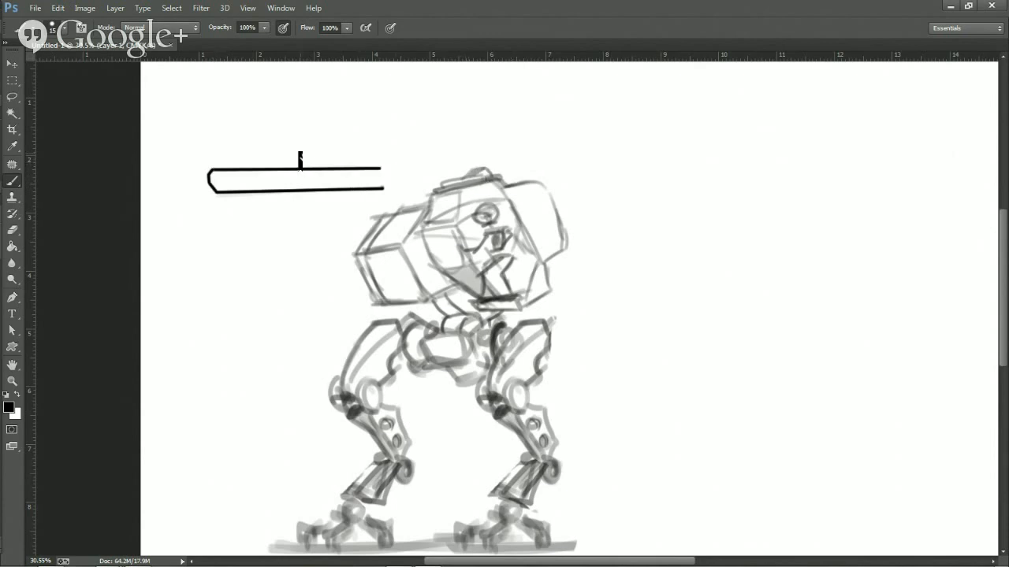
{"action": "key", "text": "e"}
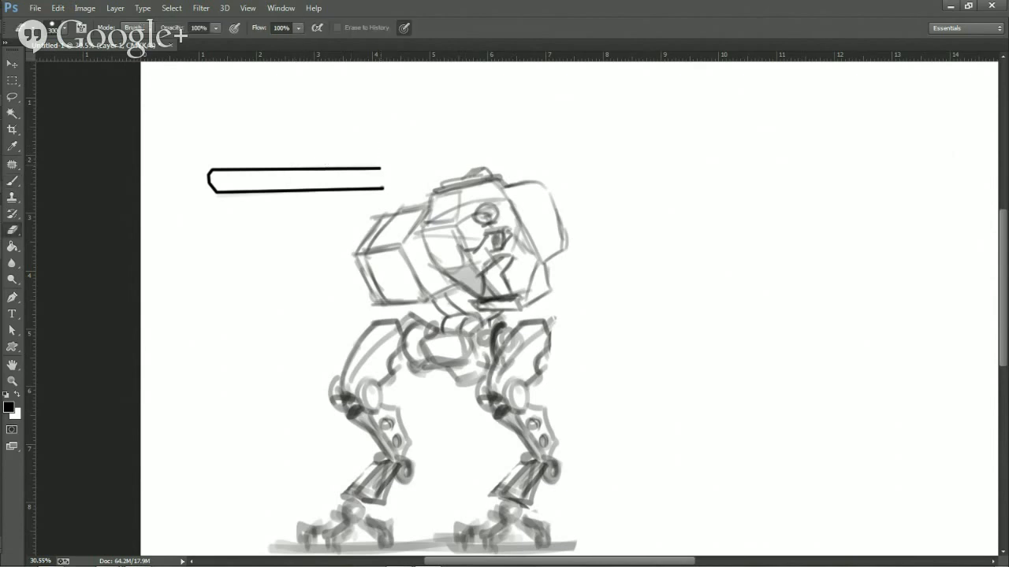
{"action": "mouse_move", "coordinate": [389, 163]}
{"action": "left_mouse_down"}
{"action": "mouse_move", "coordinate": [267, 191]}
{"action": "mouse_move", "coordinate": [315, 150]}
{"action": "mouse_move", "coordinate": [248, 151]}
{"action": "left_mouse_up"}
Draw a long tapered cannon barrel with a rounded muzzle, pointing forward above the left side pod.
{"action": "key", "text": "r"}
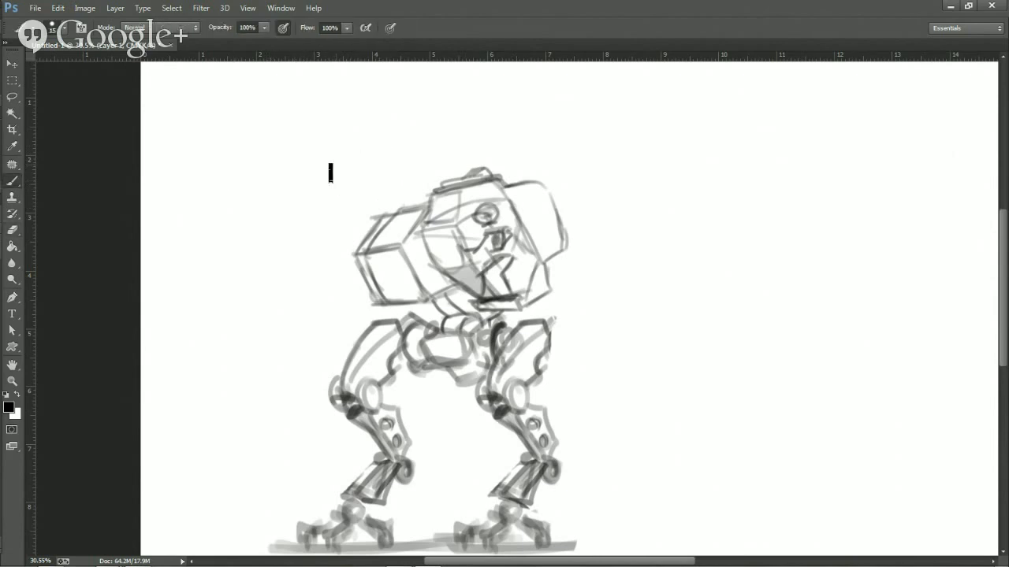
{"action": "mouse_move", "coordinate": [347, 220]}
{"action": "left_mouse_down"}
{"action": "mouse_move", "coordinate": [258, 264]}
{"action": "mouse_move", "coordinate": [311, 336]}
{"action": "mouse_move", "coordinate": [288, 443]}
{"action": "left_mouse_up"}
{"action": "key", "text": "b"}
{"action": "mouse_move", "coordinate": [333, 397]}
{"action": "left_mouse_down"}
{"action": "mouse_move", "coordinate": [277, 462]}
{"action": "mouse_move", "coordinate": [266, 457]}
{"action": "mouse_move", "coordinate": [332, 364]}
{"action": "mouse_move", "coordinate": [329, 398]}
{"action": "left_mouse_up"}
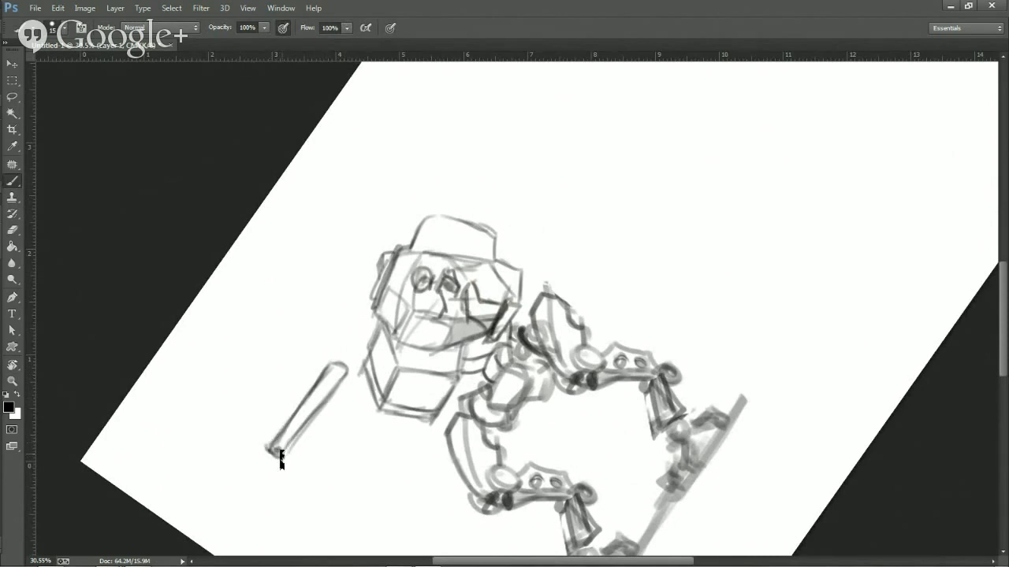
{"action": "left_click_drag", "start_coordinate": [307, 433], "coordinate": [344, 372]}
Add a collar at the rear of the cannon barrel and a rounded housing that mounts it beside the cockpit.
{"action": "mouse_move", "coordinate": [358, 378]}
{"action": "left_mouse_down"}
{"action": "mouse_move", "coordinate": [328, 364]}
{"action": "mouse_move", "coordinate": [366, 361]}
{"action": "left_mouse_up"}
{"action": "left_click_drag", "start_coordinate": [338, 341], "coordinate": [344, 344]}
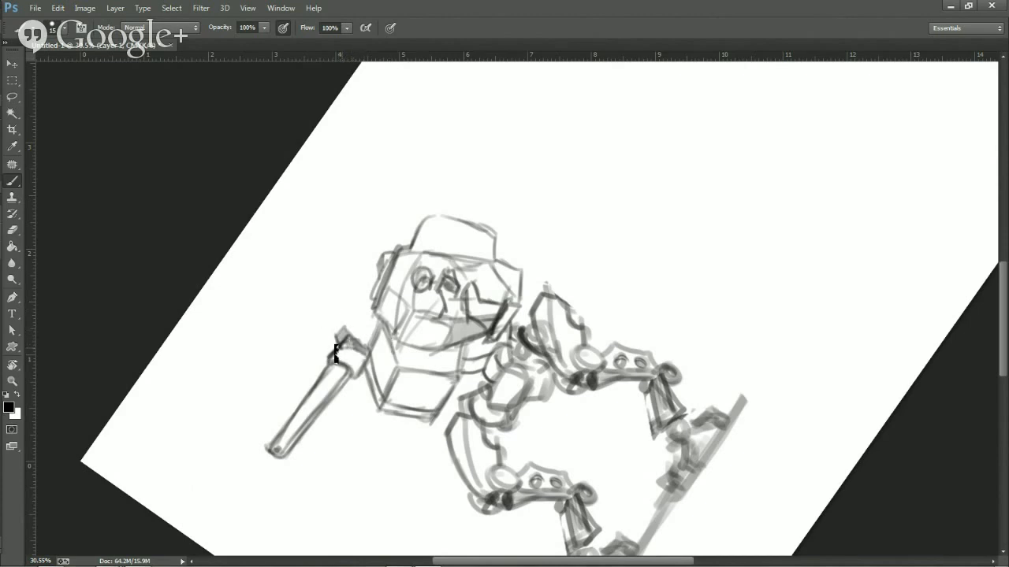
{"action": "mouse_move", "coordinate": [336, 327]}
{"action": "left_mouse_down"}
{"action": "mouse_move", "coordinate": [345, 315]}
{"action": "mouse_move", "coordinate": [371, 344]}
{"action": "left_mouse_up"}
{"action": "mouse_move", "coordinate": [344, 313]}
{"action": "left_mouse_down"}
{"action": "mouse_move", "coordinate": [383, 284]}
{"action": "mouse_move", "coordinate": [349, 293]}
{"action": "mouse_move", "coordinate": [329, 324]}
{"action": "left_mouse_up"}
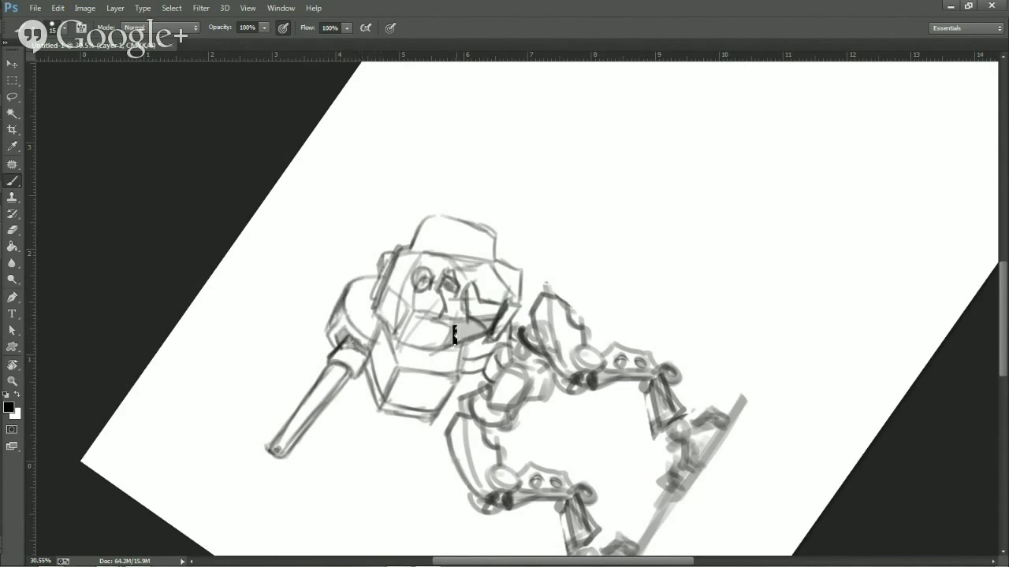
{"action": "double_click", "coordinate": [13, 365]}
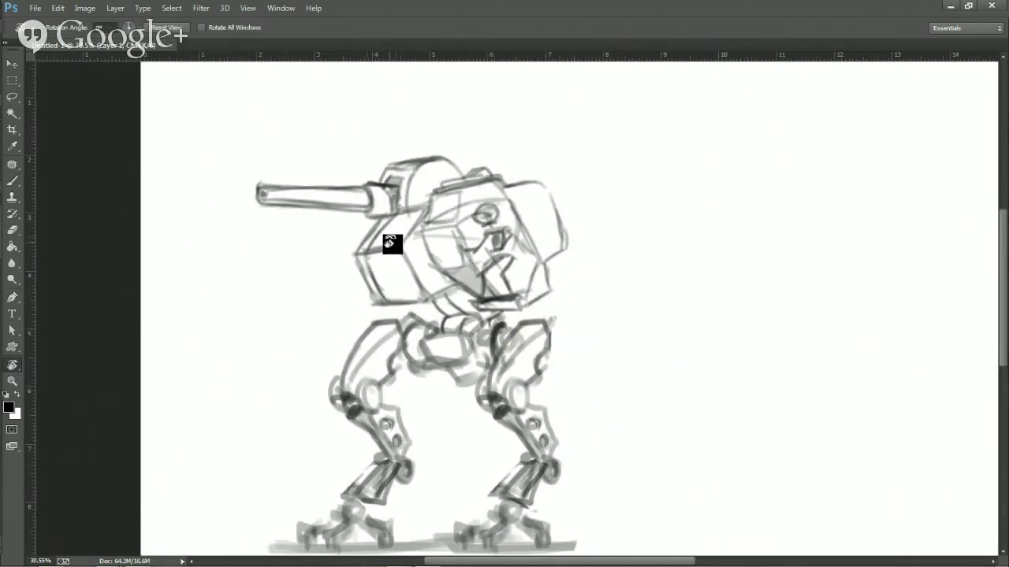
Shade the cockpit's rear housing with diagonal hatching and sketch a small upright box on top of it.
{"action": "key", "text": "b"}
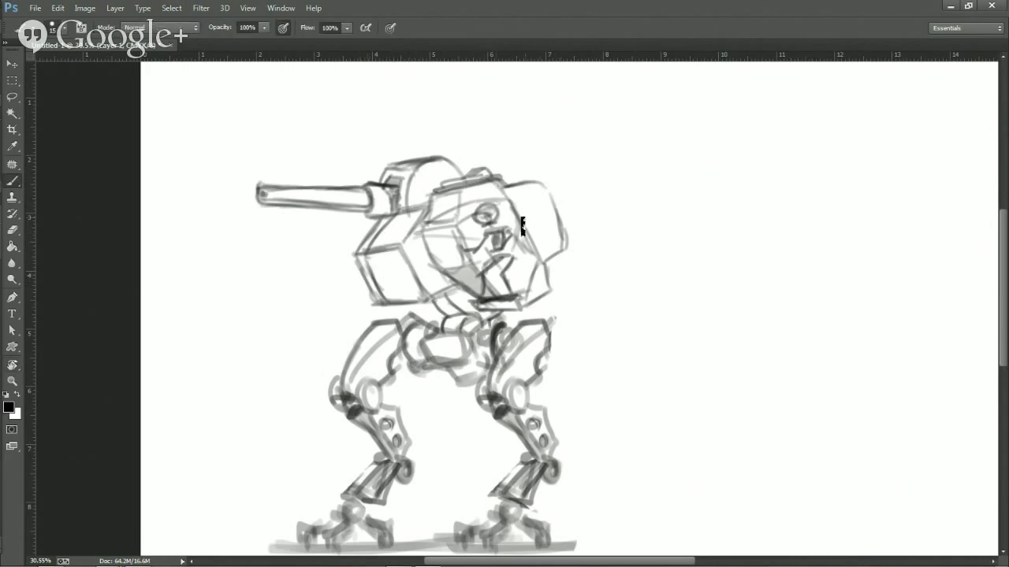
{"action": "mouse_move", "coordinate": [522, 226]}
{"action": "left_mouse_down"}
{"action": "mouse_move", "coordinate": [533, 197]}
{"action": "mouse_move", "coordinate": [507, 218]}
{"action": "mouse_move", "coordinate": [525, 203]}
{"action": "mouse_move", "coordinate": [542, 207]}
{"action": "mouse_move", "coordinate": [535, 234]}
{"action": "left_mouse_up"}
{"action": "mouse_move", "coordinate": [556, 217]}
{"action": "left_mouse_down"}
{"action": "mouse_move", "coordinate": [540, 246]}
{"action": "mouse_move", "coordinate": [546, 252]}
{"action": "left_mouse_up"}
{"action": "mouse_move", "coordinate": [516, 184]}
{"action": "left_mouse_down"}
{"action": "mouse_move", "coordinate": [502, 148]}
{"action": "mouse_move", "coordinate": [530, 146]}
{"action": "mouse_move", "coordinate": [540, 182]}
{"action": "mouse_move", "coordinate": [562, 175]}
{"action": "mouse_move", "coordinate": [566, 199]}
{"action": "left_mouse_up"}
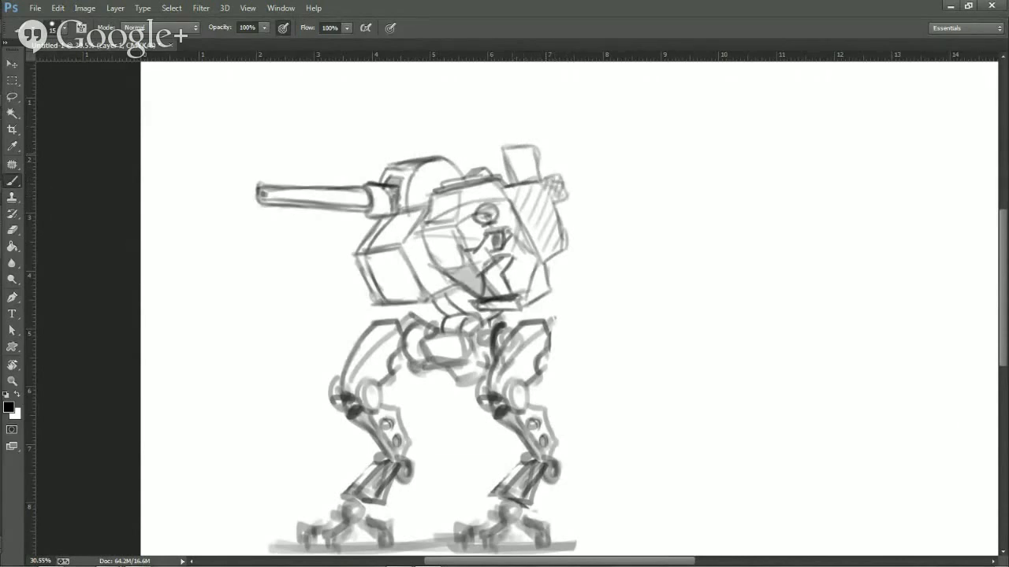
{"action": "left_click_drag", "start_coordinate": [511, 155], "coordinate": [532, 152]}
{"action": "left_click_drag", "start_coordinate": [512, 161], "coordinate": [533, 159]}
{"action": "left_click", "coordinate": [11, 96]}
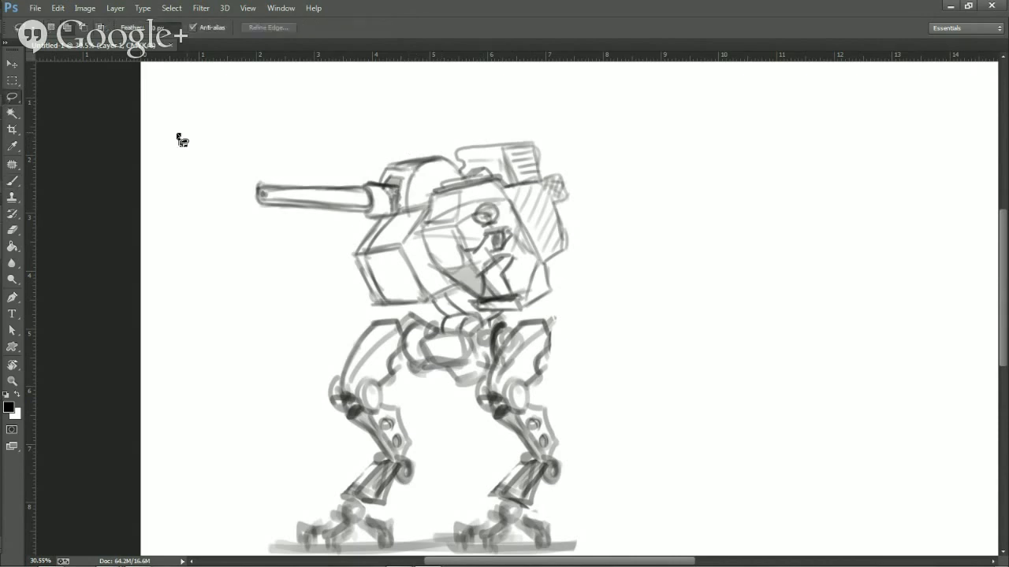
{"action": "mouse_move", "coordinate": [433, 134]}
{"action": "left_mouse_down"}
{"action": "mouse_move", "coordinate": [463, 172]}
{"action": "mouse_move", "coordinate": [486, 166]}
{"action": "mouse_move", "coordinate": [511, 185]}
{"action": "mouse_move", "coordinate": [531, 183]}
{"action": "mouse_move", "coordinate": [549, 153]}
{"action": "mouse_move", "coordinate": [468, 134]}
{"action": "left_mouse_up"}
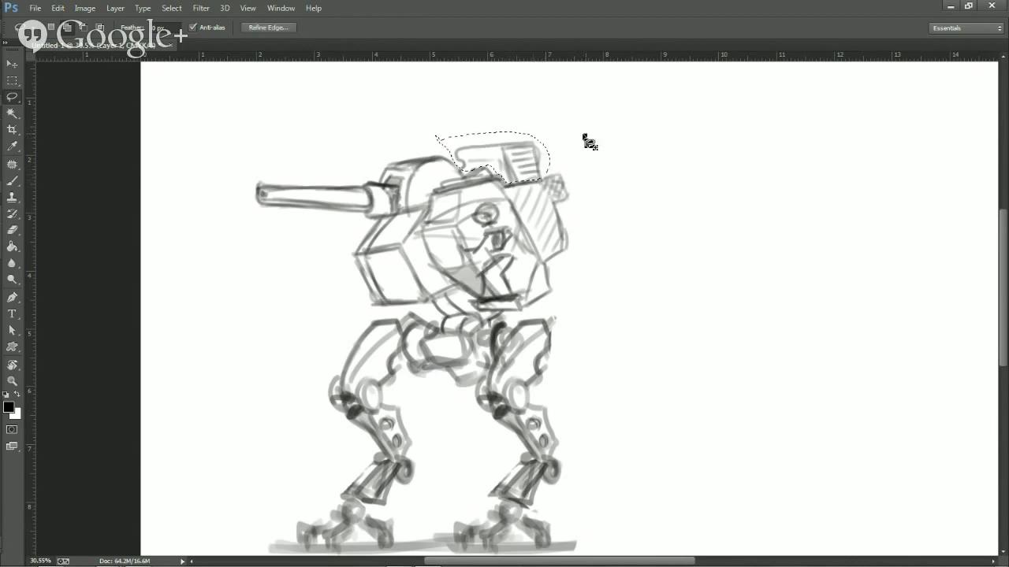
{"action": "key", "text": "Delete"}
{"action": "key", "text": "ctrl+d"}
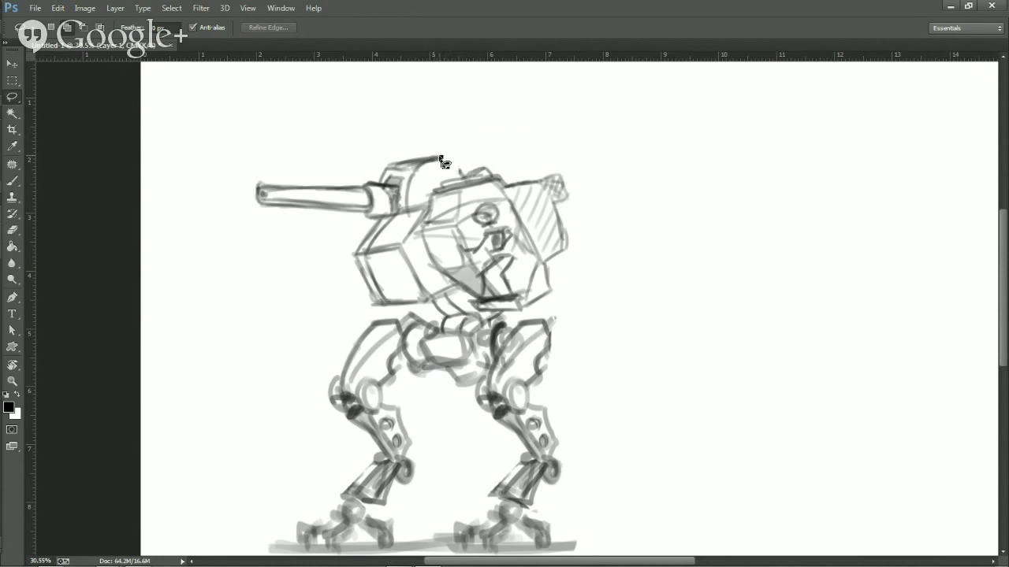
Outline a large stepped box behind the cockpit and cannon, and erase the scribbled circle on the rear housing's corner.
{"action": "mouse_move", "coordinate": [438, 156]}
{"action": "left_mouse_down"}
{"action": "mouse_move", "coordinate": [466, 169]}
{"action": "mouse_move", "coordinate": [422, 143]}
{"action": "mouse_move", "coordinate": [484, 168]}
{"action": "left_mouse_up"}
{"action": "key", "text": "ctrl+d"}
{"action": "key", "text": "b"}
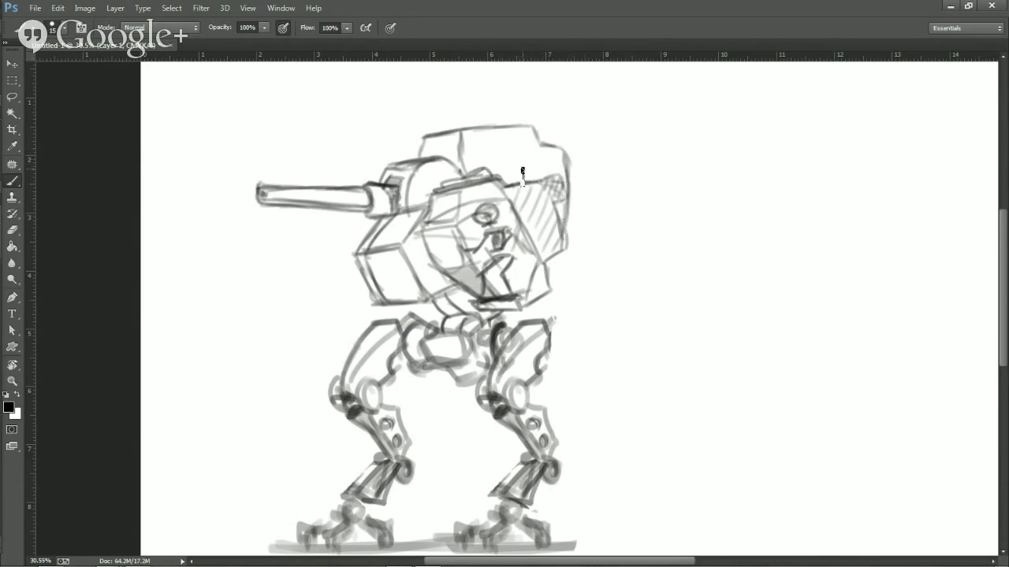
{"action": "key", "text": "e"}
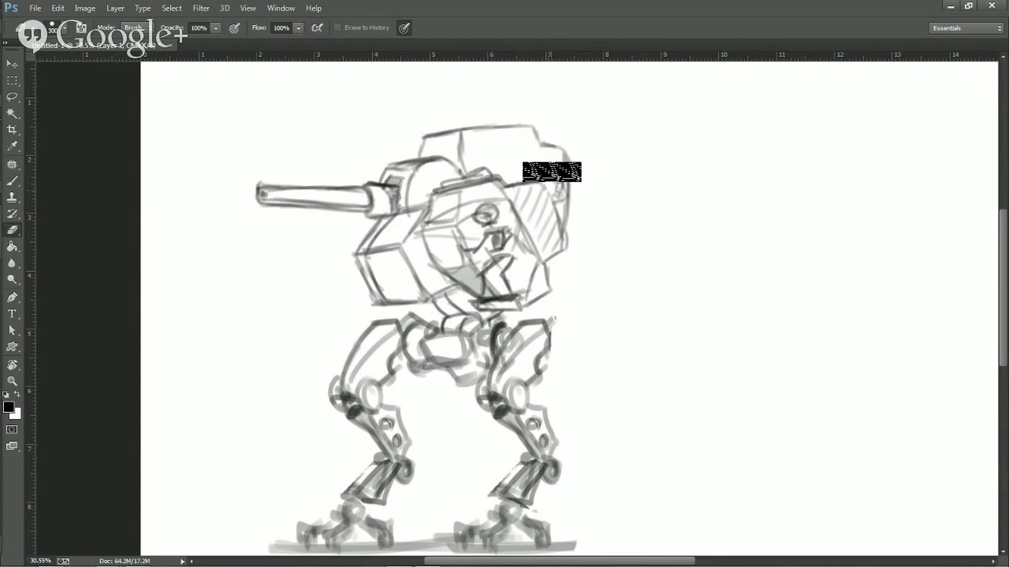
{"action": "key", "text": "b"}
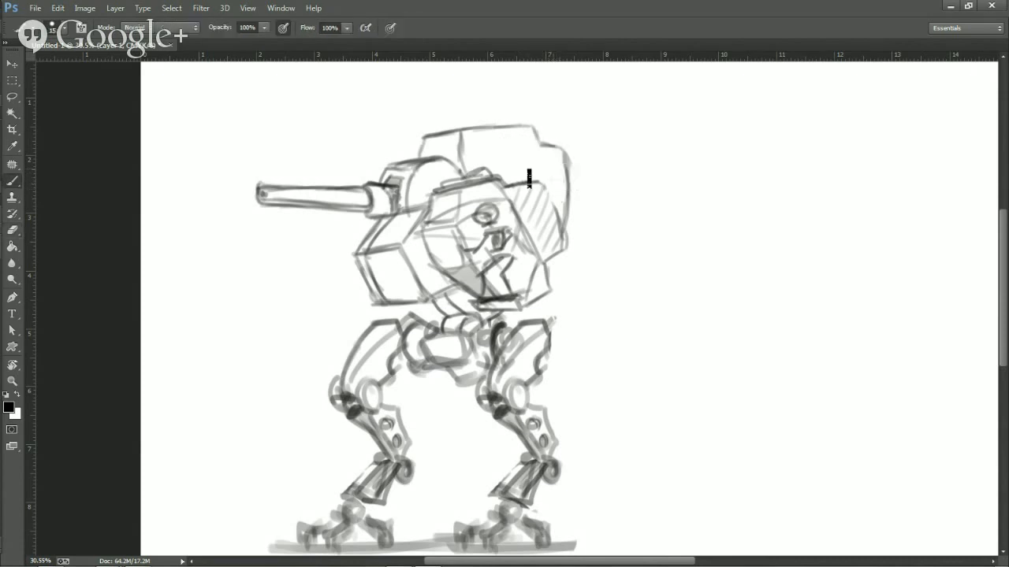
Fill the side of the large box behind the cockpit with light grey shading using a larger brush.
{"action": "key", "text": "bracketright"}
{"action": "key", "text": "bracketright"}
{"action": "key", "text": "bracketright"}
{"action": "key", "text": "bracketright"}
{"action": "key", "text": "bracketright"}
{"action": "mouse_move", "coordinate": [467, 140]}
{"action": "left_mouse_down"}
{"action": "mouse_move", "coordinate": [534, 130]}
{"action": "mouse_move", "coordinate": [491, 179]}
{"action": "mouse_move", "coordinate": [528, 147]}
{"action": "mouse_move", "coordinate": [536, 174]}
{"action": "mouse_move", "coordinate": [563, 162]}
{"action": "mouse_move", "coordinate": [566, 225]}
{"action": "left_mouse_up"}
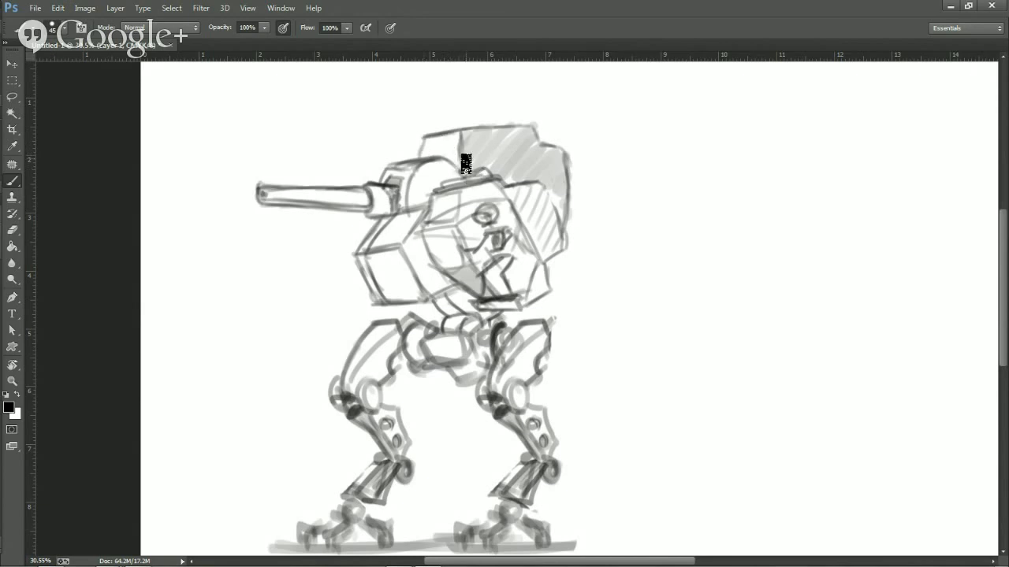
Draw a small rectangular slot on the front face and another on the shaded side of the upper rear box.
{"action": "key", "text": "ctrl+equal"}
{"action": "key", "text": "ctrl+equal"}
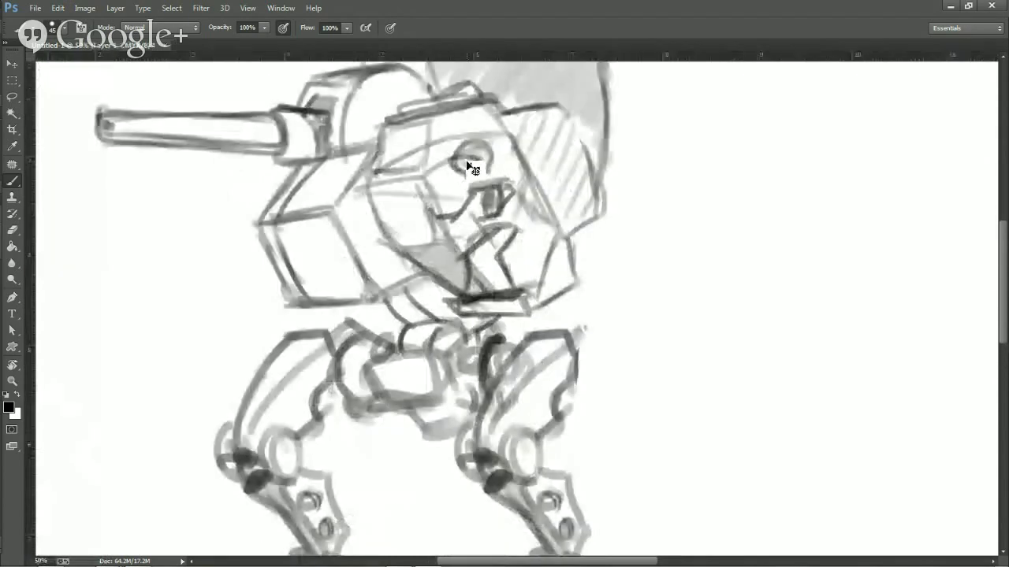
{"action": "mouse_move", "coordinate": [404, 157]}
{"action": "left_mouse_down"}
{"action": "mouse_move", "coordinate": [448, 225]}
{"action": "mouse_move", "coordinate": [438, 212]}
{"action": "left_mouse_up"}
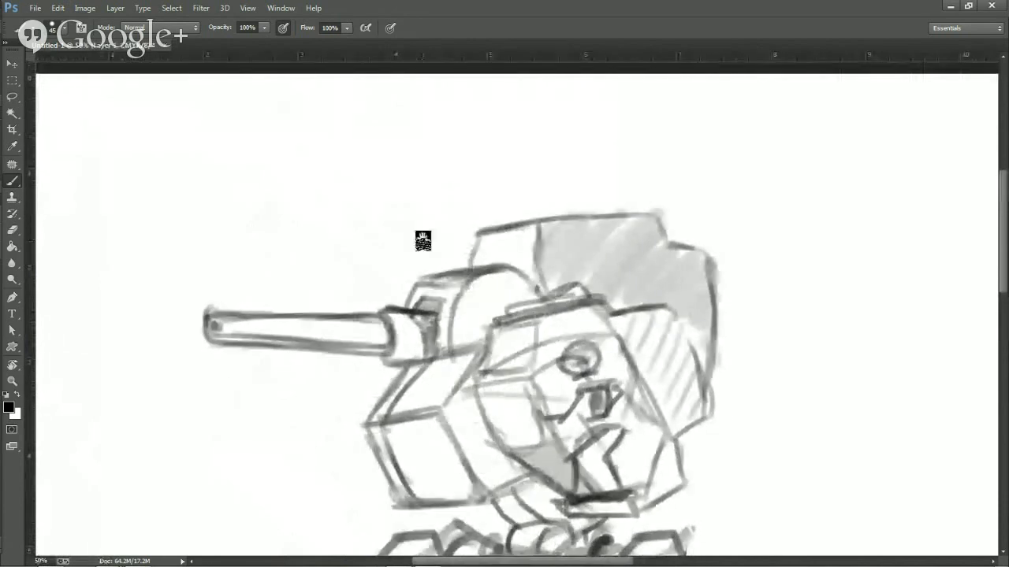
{"action": "key", "text": "r"}
{"action": "mouse_move", "coordinate": [490, 263]}
{"action": "left_mouse_down"}
{"action": "mouse_move", "coordinate": [394, 263]}
{"action": "mouse_move", "coordinate": [387, 293]}
{"action": "left_mouse_up"}
{"action": "key", "text": "b"}
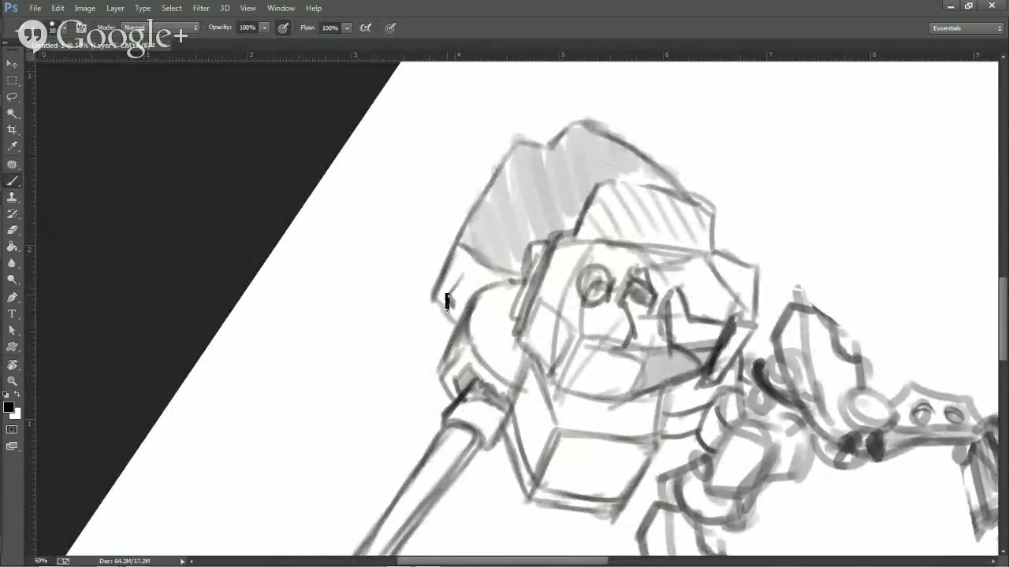
{"action": "left_click_drag", "start_coordinate": [461, 270], "coordinate": [454, 299]}
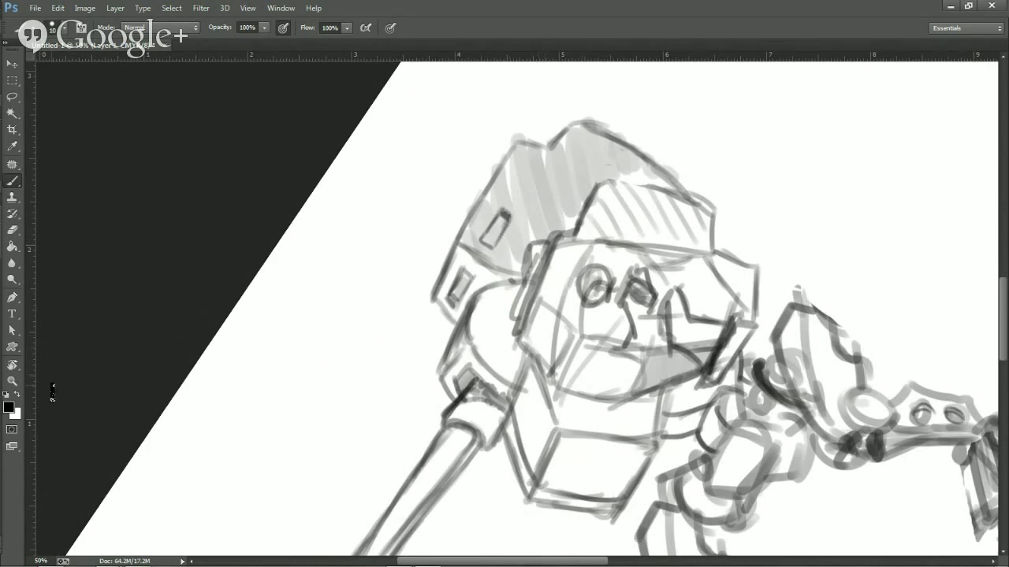
{"action": "double_click", "coordinate": [14, 368]}
Erase the front and upper edges of the left side pod, keeping the cannon above it intact.
{"action": "scroll", "coordinate": [605, 287], "scroll_direction": "down", "scroll_amount": 4}
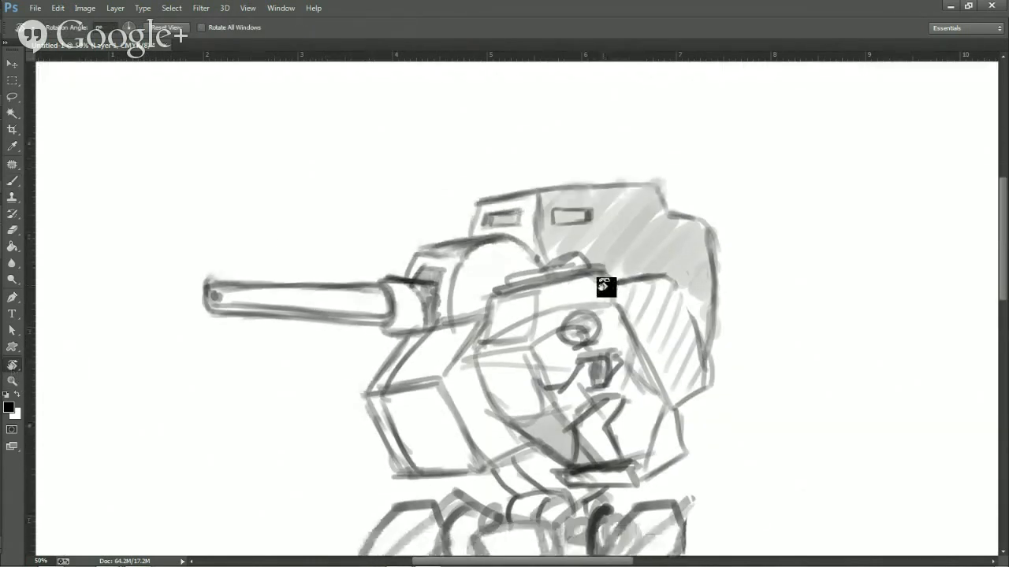
{"action": "scroll", "coordinate": [604, 286], "scroll_direction": "down", "scroll_amount": 5, "text": "alt"}
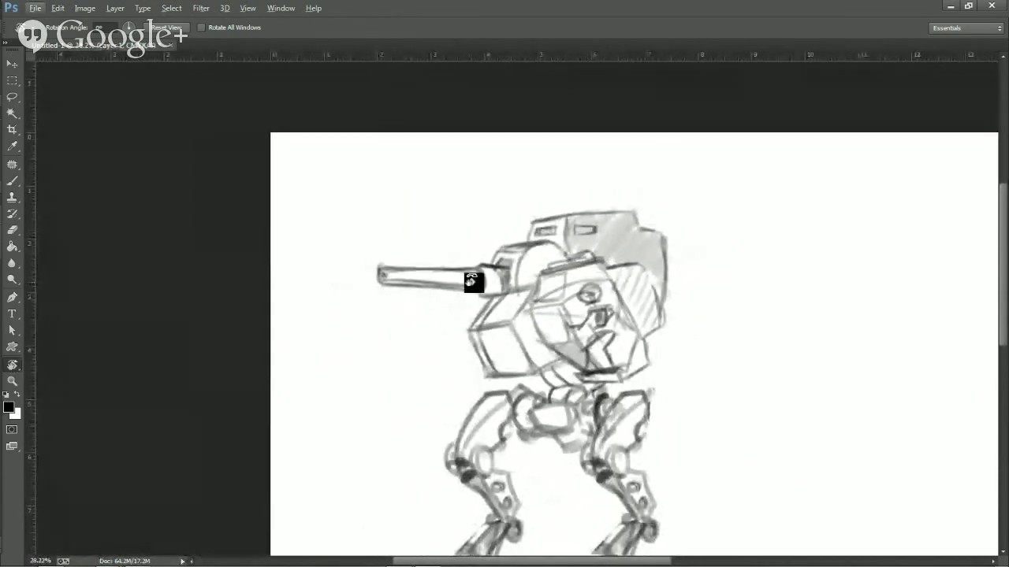
{"action": "key", "text": "e"}
{"action": "left_click", "coordinate": [498, 304]}
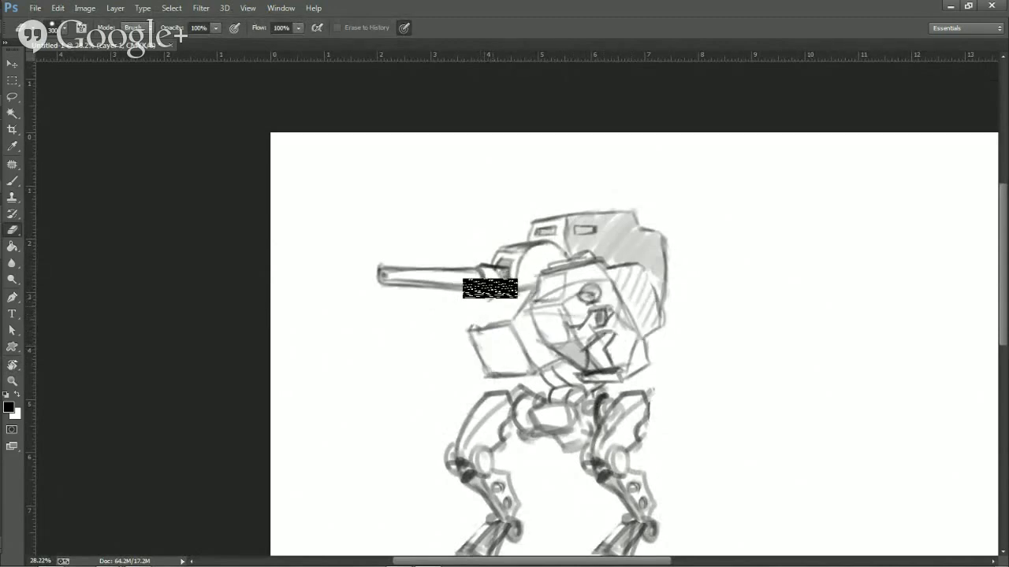
{"action": "mouse_move", "coordinate": [490, 287]}
{"action": "left_mouse_down"}
{"action": "mouse_move", "coordinate": [464, 314]}
{"action": "mouse_move", "coordinate": [479, 350]}
{"action": "mouse_move", "coordinate": [468, 332]}
{"action": "mouse_move", "coordinate": [481, 348]}
{"action": "mouse_move", "coordinate": [474, 329]}
{"action": "mouse_move", "coordinate": [484, 327]}
{"action": "mouse_move", "coordinate": [484, 354]}
{"action": "left_mouse_up"}
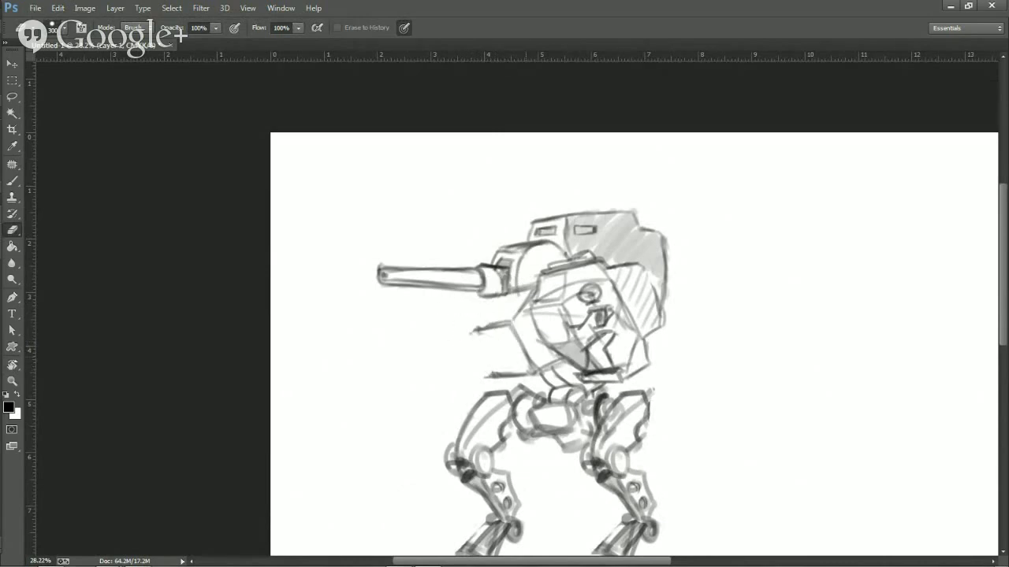
Redraw the left side pod as a longer box with a new front face, top edge and lower edge.
{"action": "key", "text": "b"}
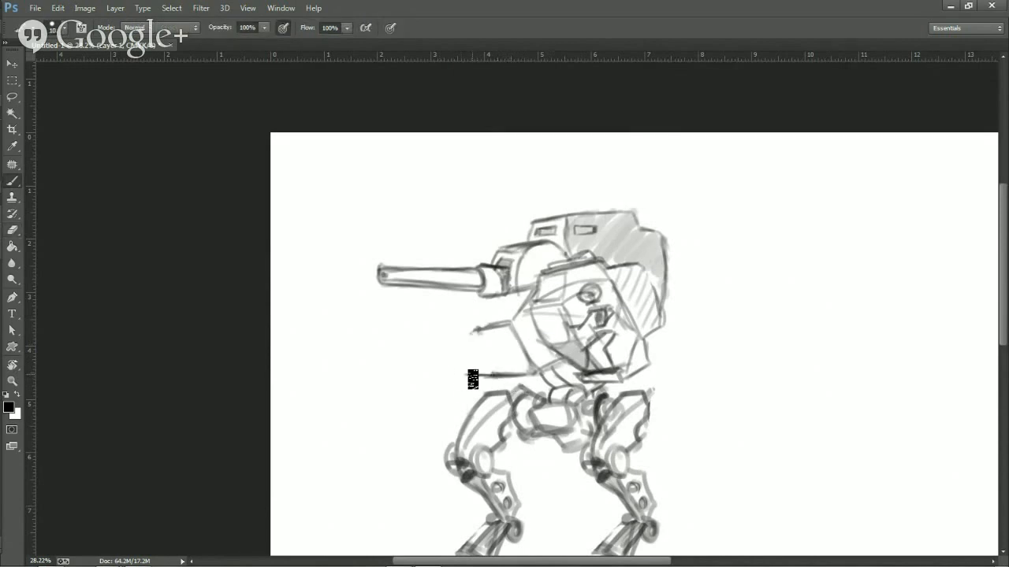
{"action": "left_click_drag", "start_coordinate": [467, 376], "coordinate": [460, 357]}
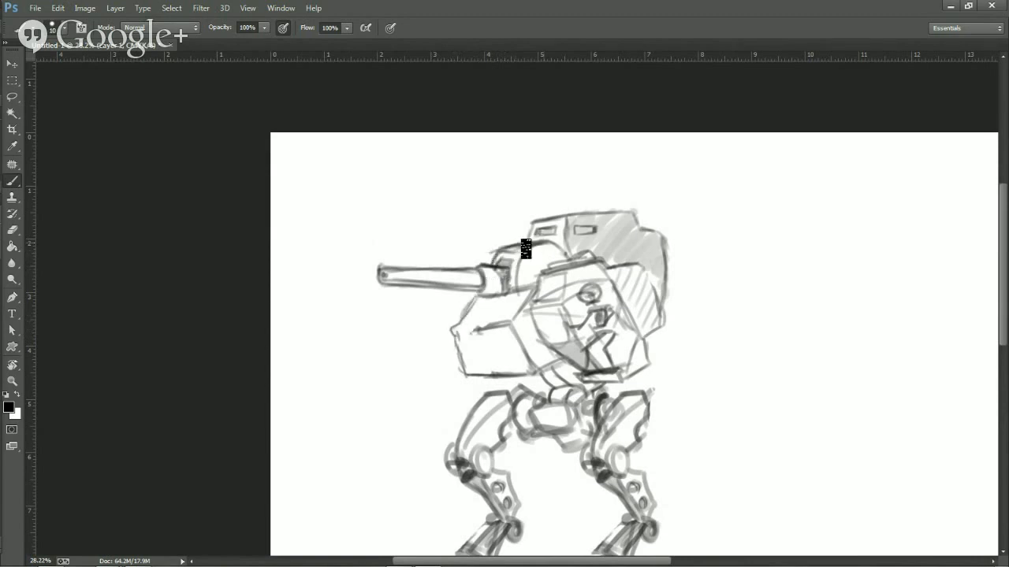
{"action": "left_click_drag", "start_coordinate": [541, 356], "coordinate": [491, 285]}
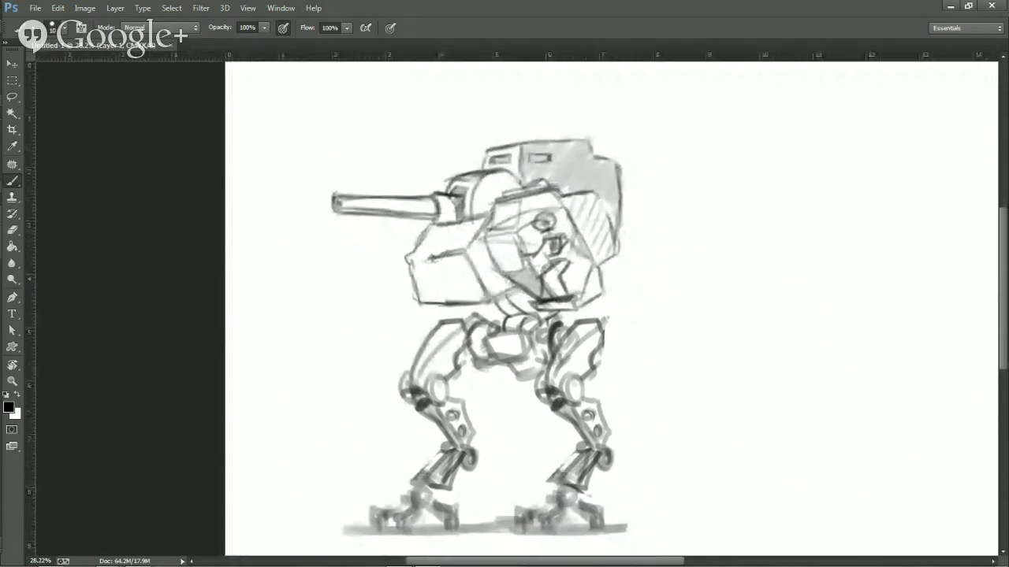
{"action": "left_click_drag", "start_coordinate": [574, 311], "coordinate": [518, 301]}
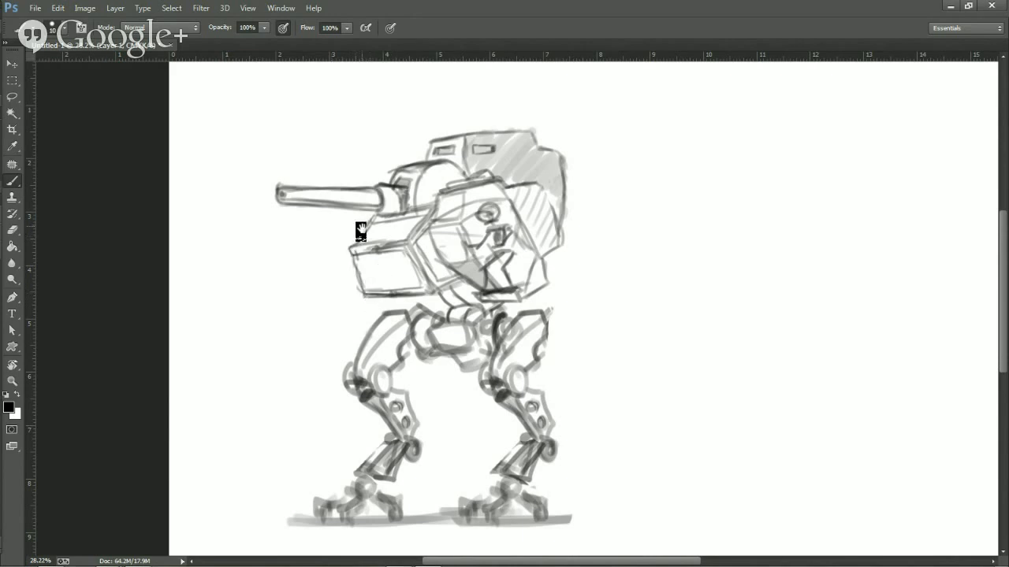
Sketch a smaller secondary gun with a mount, barrel and narrow muzzle projecting from the front of the left side pod.
{"action": "mouse_move", "coordinate": [348, 226]}
{"action": "left_mouse_down"}
{"action": "mouse_move", "coordinate": [369, 221]}
{"action": "mouse_move", "coordinate": [353, 236]}
{"action": "left_mouse_up"}
{"action": "left_click_drag", "start_coordinate": [347, 237], "coordinate": [356, 239]}
{"action": "key", "text": "r"}
{"action": "mouse_move", "coordinate": [355, 223]}
{"action": "left_mouse_down"}
{"action": "mouse_move", "coordinate": [310, 267]}
{"action": "mouse_move", "coordinate": [346, 308]}
{"action": "mouse_move", "coordinate": [338, 326]}
{"action": "left_mouse_up"}
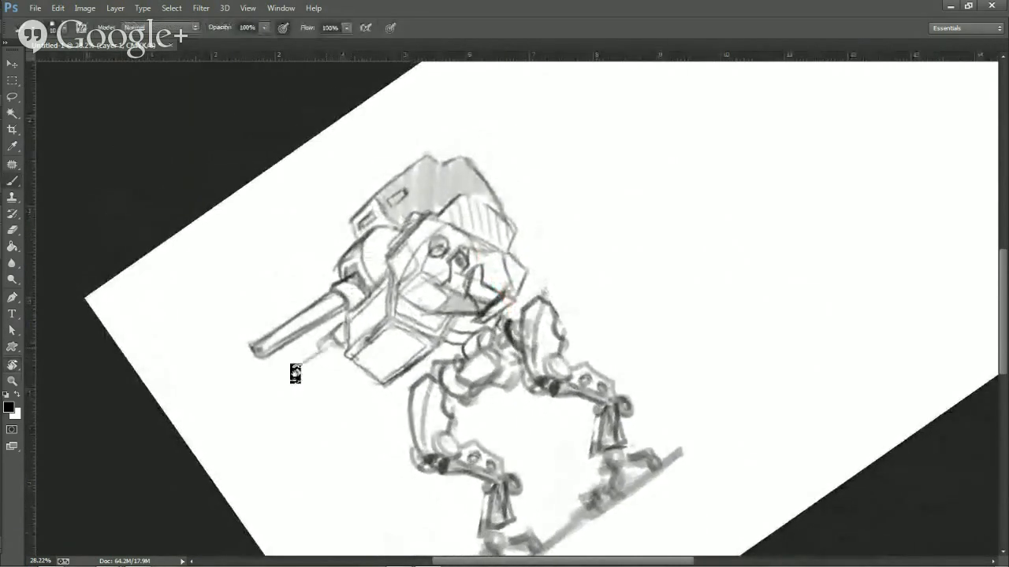
{"action": "mouse_move", "coordinate": [327, 344]}
{"action": "left_mouse_down"}
{"action": "mouse_move", "coordinate": [282, 381]}
{"action": "mouse_move", "coordinate": [334, 356]}
{"action": "left_mouse_up"}
{"action": "left_click_drag", "start_coordinate": [293, 384], "coordinate": [336, 356]}
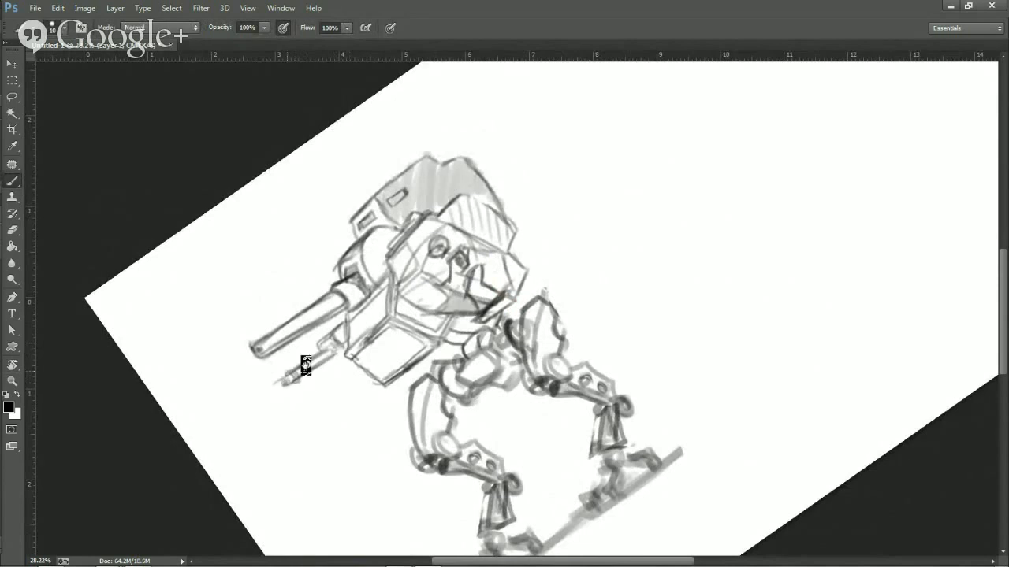
{"action": "left_click_drag", "start_coordinate": [301, 366], "coordinate": [306, 362]}
{"action": "mouse_move", "coordinate": [318, 358]}
{"action": "left_mouse_down"}
{"action": "mouse_move", "coordinate": [299, 383]}
{"action": "mouse_move", "coordinate": [348, 335]}
{"action": "left_mouse_up"}
Erase the rough inner lines from the secondary gun's barrel.
{"action": "key", "text": "ctrl+plus"}
{"action": "key", "text": "ctrl+plus"}
{"action": "left_click_drag", "start_coordinate": [234, 387], "coordinate": [422, 289]}
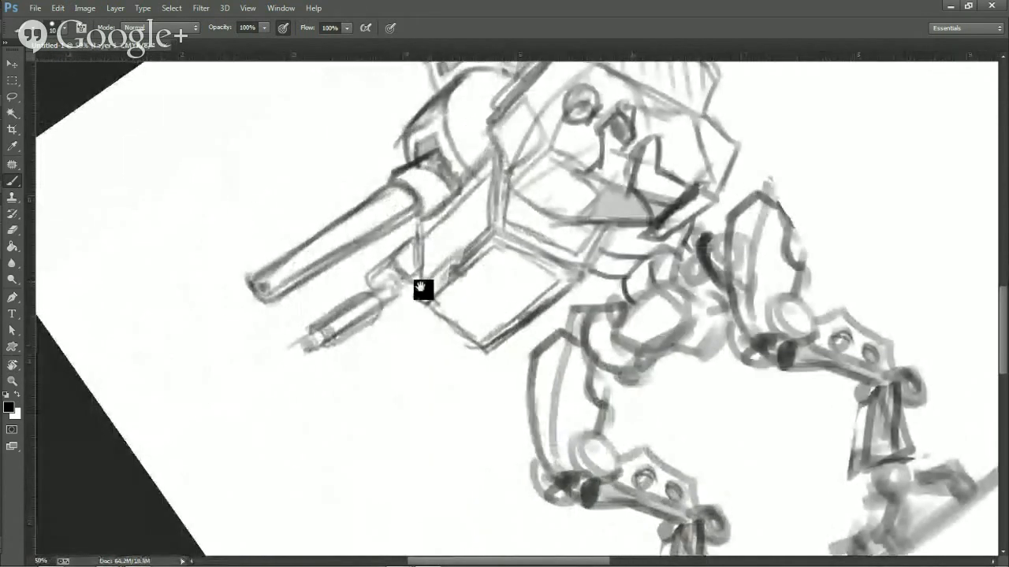
{"action": "key", "text": "e"}
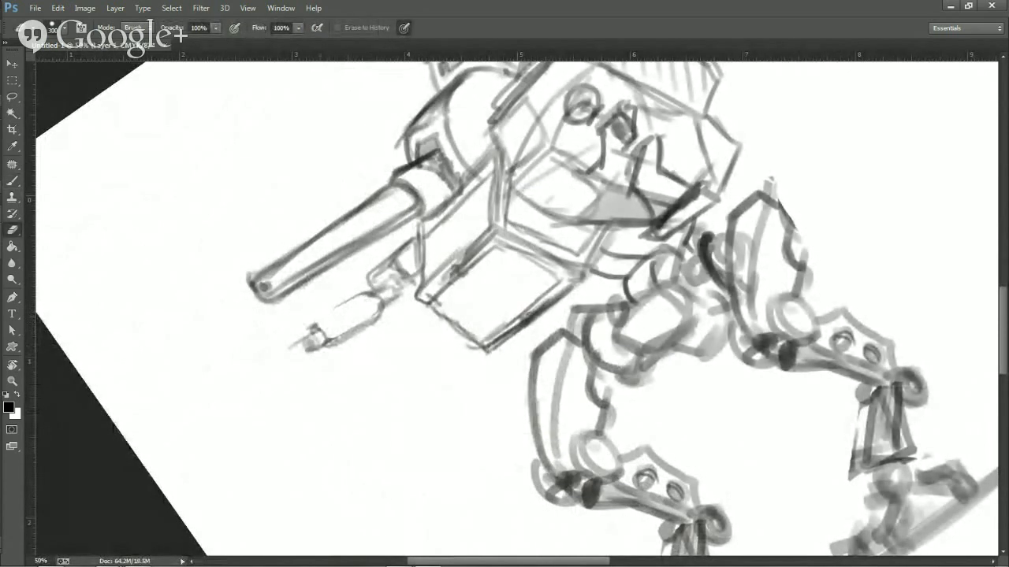
Detail the secondary gun with a round muzzle, rows of dark vent holes along the barrel and a short rear connector.
{"action": "key", "text": "b"}
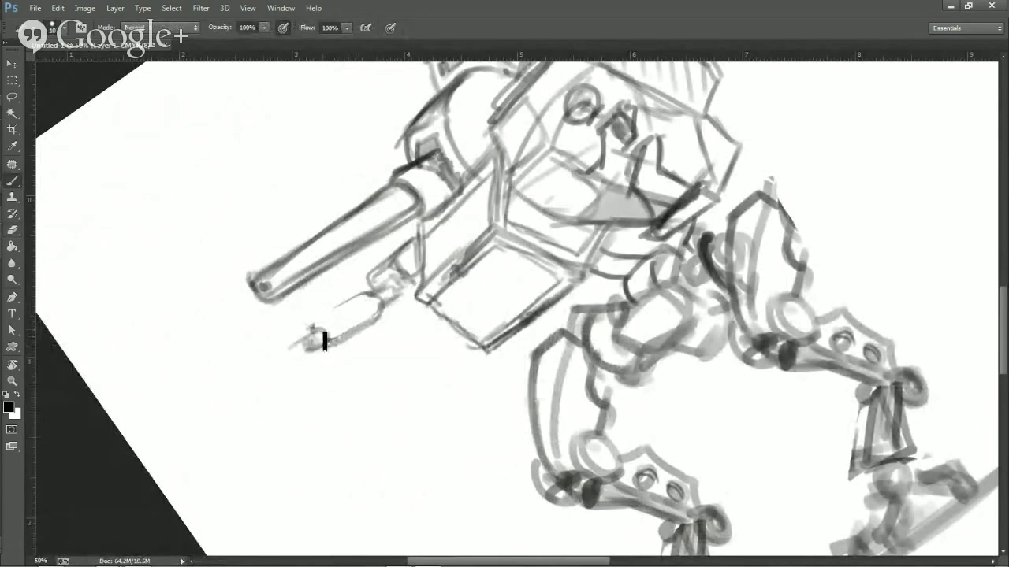
{"action": "mouse_move", "coordinate": [313, 336]}
{"action": "left_mouse_down"}
{"action": "mouse_move", "coordinate": [363, 297]}
{"action": "mouse_move", "coordinate": [377, 317]}
{"action": "mouse_move", "coordinate": [337, 351]}
{"action": "left_mouse_up"}
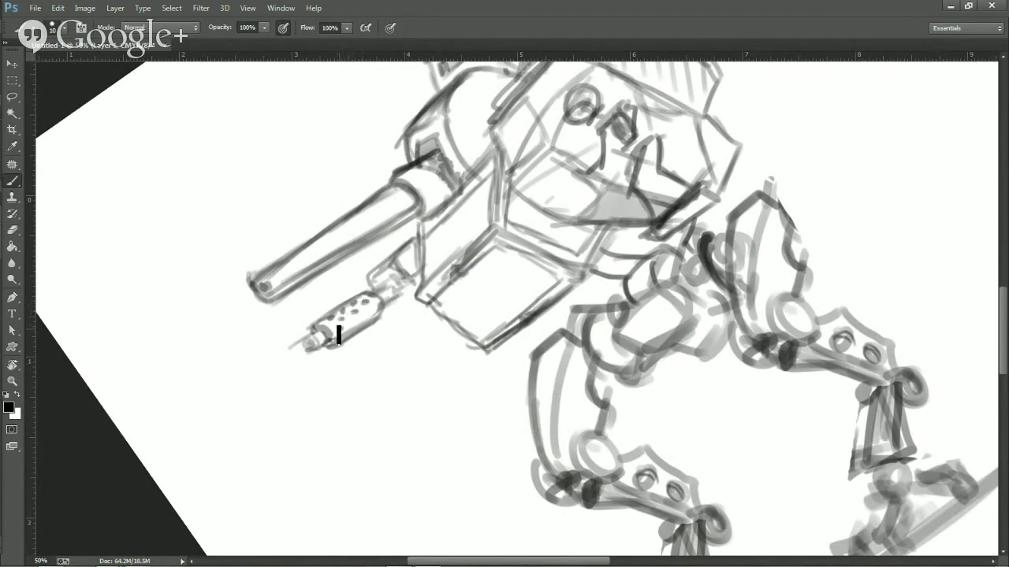
{"action": "left_click", "coordinate": [340, 328]}
{"action": "left_click", "coordinate": [353, 322]}
{"action": "left_click_drag", "start_coordinate": [389, 289], "coordinate": [397, 297]}
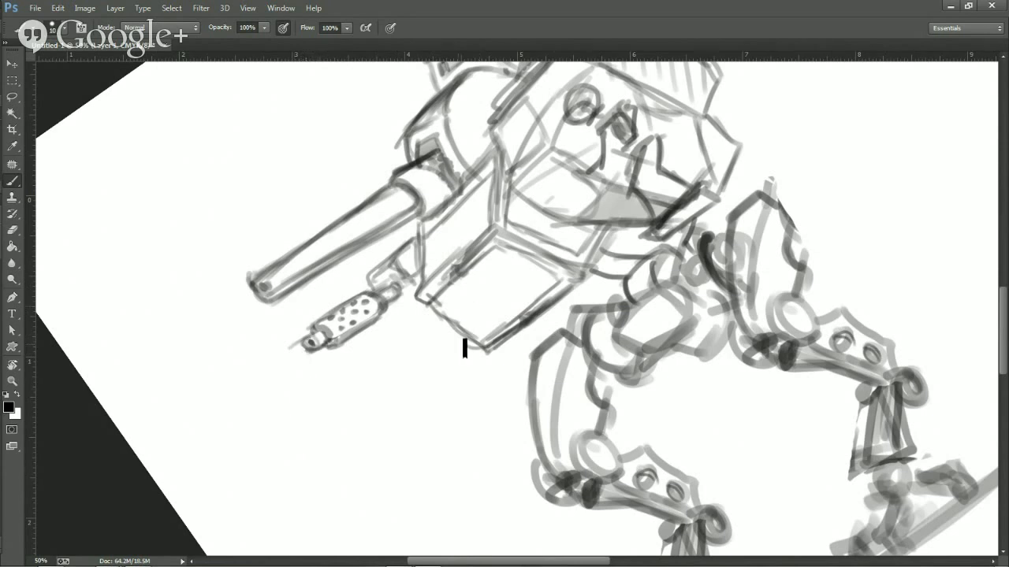
Duplicate the perforated gun barrel once, directly below the original, to form a twin-barrelled gun.
{"action": "left_click", "coordinate": [12, 97]}
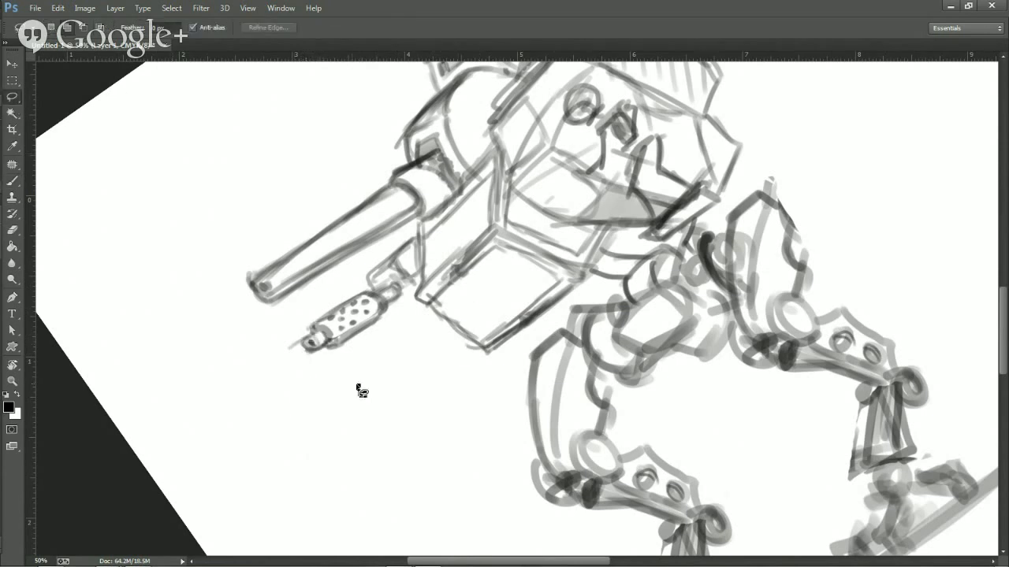
{"action": "mouse_move", "coordinate": [303, 371]}
{"action": "left_mouse_down"}
{"action": "mouse_move", "coordinate": [343, 301]}
{"action": "mouse_move", "coordinate": [403, 289]}
{"action": "mouse_move", "coordinate": [368, 344]}
{"action": "mouse_move", "coordinate": [331, 371]}
{"action": "mouse_move", "coordinate": [300, 373]}
{"action": "left_mouse_up"}
{"action": "key", "text": "v"}
{"action": "left_click_drag", "start_coordinate": [378, 310], "coordinate": [386, 346]}
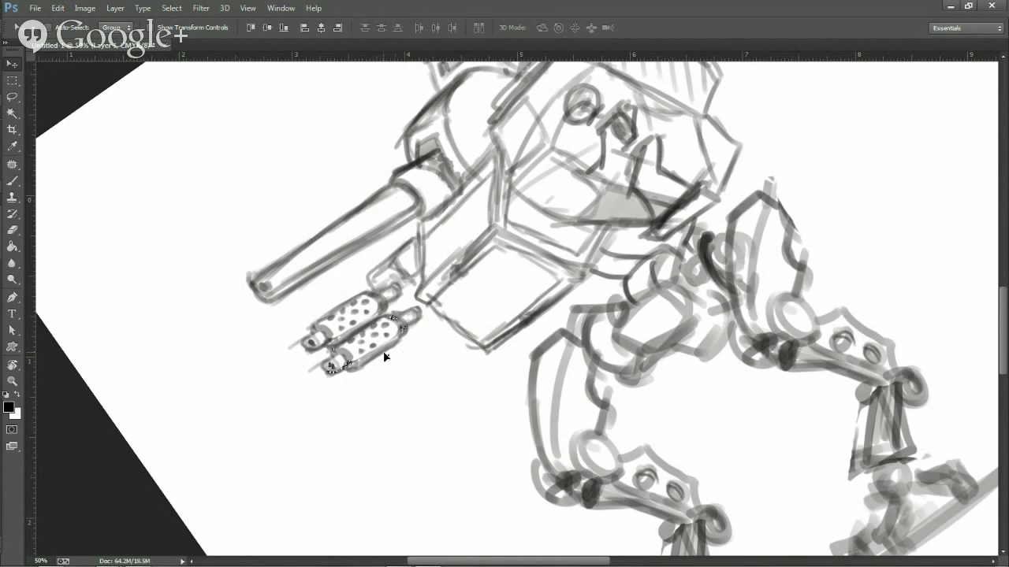
{"action": "left_click_drag", "start_coordinate": [384, 357], "coordinate": [402, 379]}
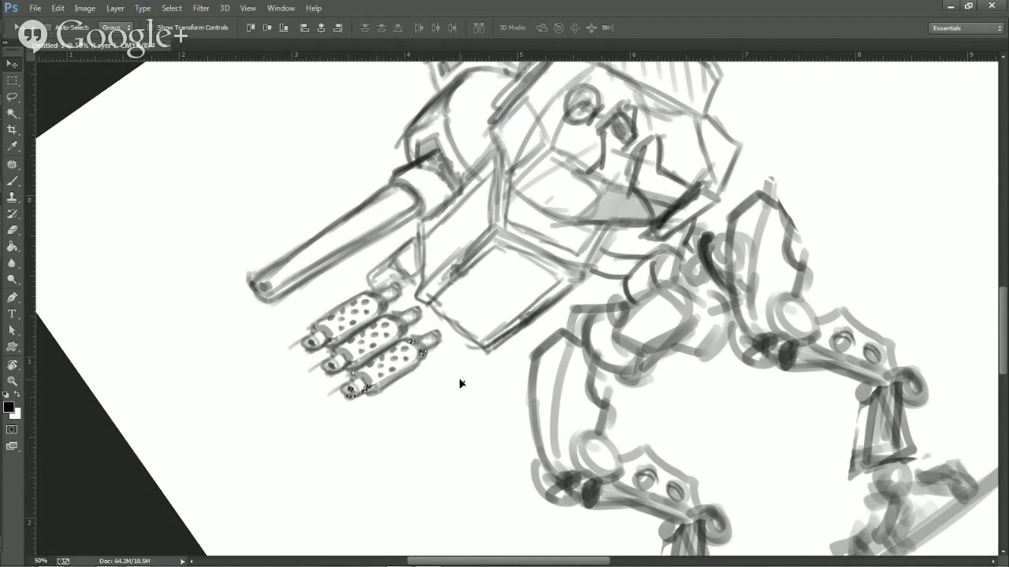
{"action": "key", "text": "ctrl+z"}
{"action": "key", "text": "ctrl+d"}
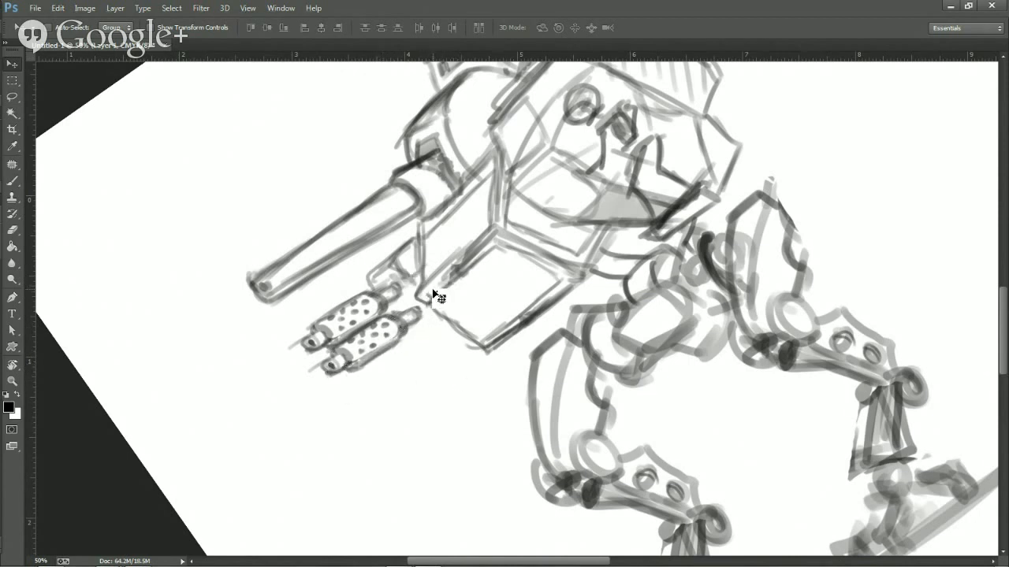
Sketch brackets joining the twin barrels to the side pod's front, with a small angular block underneath, and return the canvas to its unrotated view.
{"action": "key", "text": "b"}
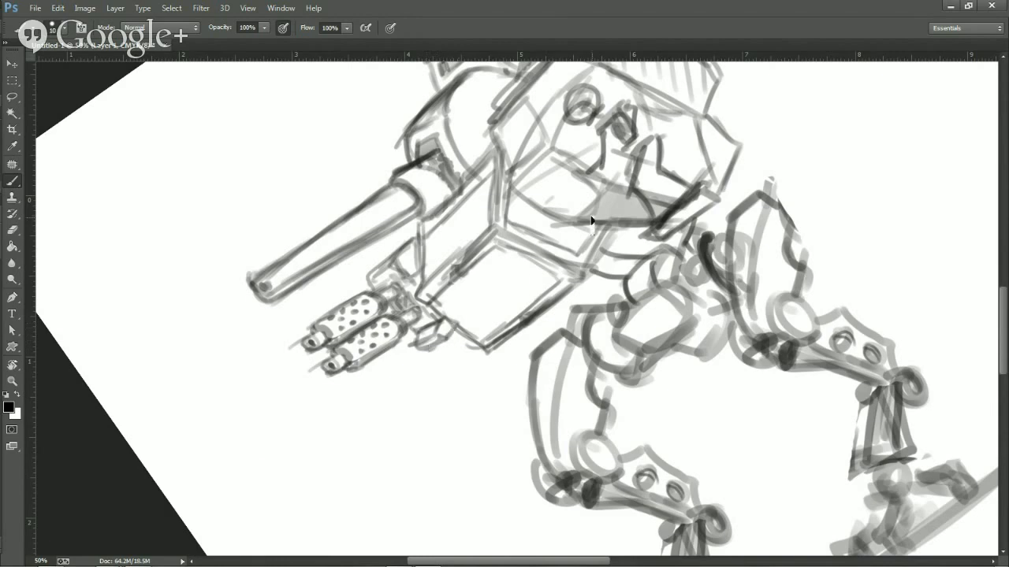
{"action": "scroll", "coordinate": [552, 256], "scroll_direction": "down", "scroll_amount": 3}
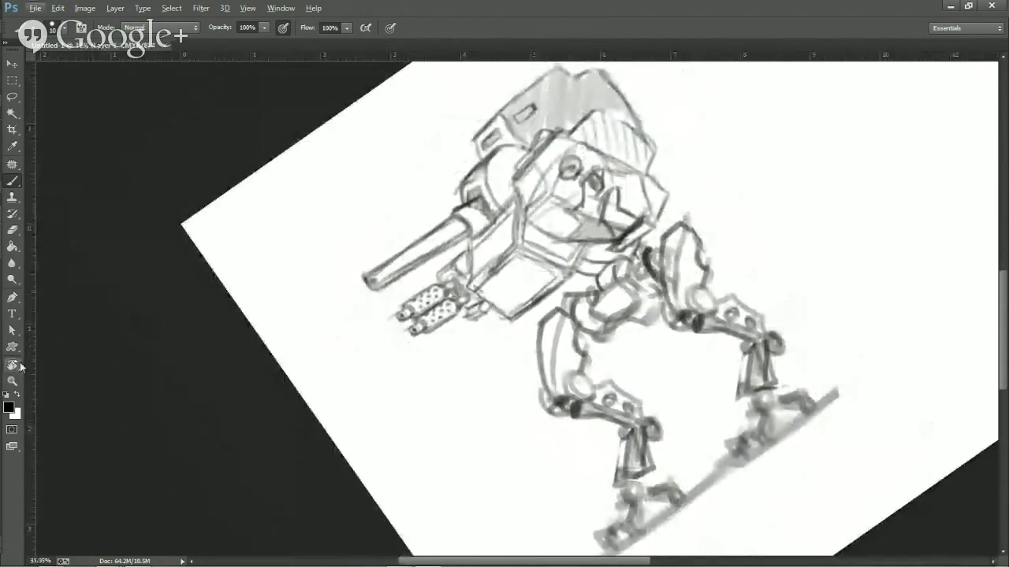
{"action": "double_click", "coordinate": [13, 380]}
{"action": "double_click", "coordinate": [12, 364]}
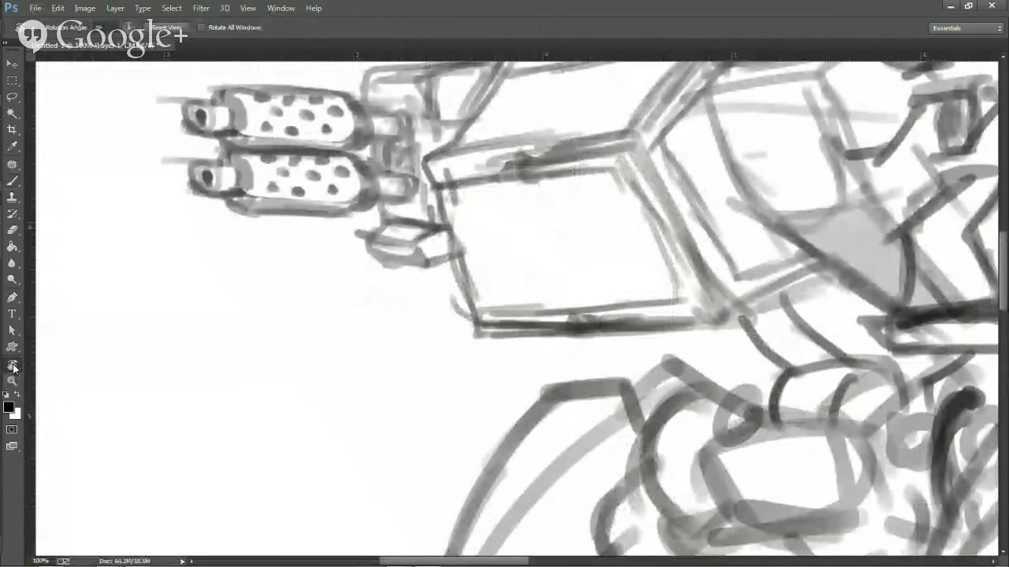
{"action": "left_click_drag", "start_coordinate": [12, 365], "coordinate": [40, 364]}
{"action": "double_click", "coordinate": [13, 364]}
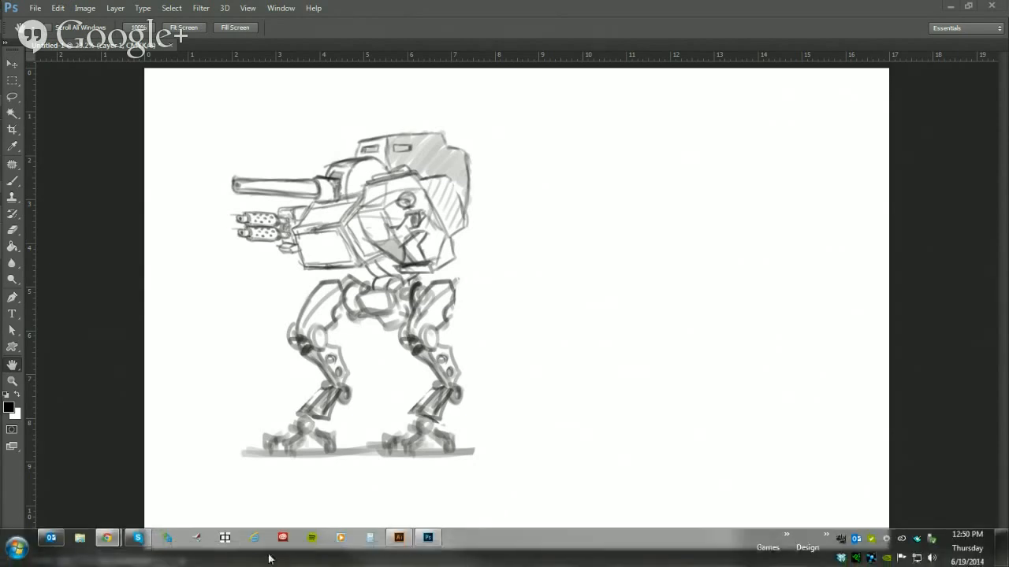
{"action": "mouse_move", "coordinate": [107, 537]}
{"action": "left_click", "coordinate": [202, 490]}
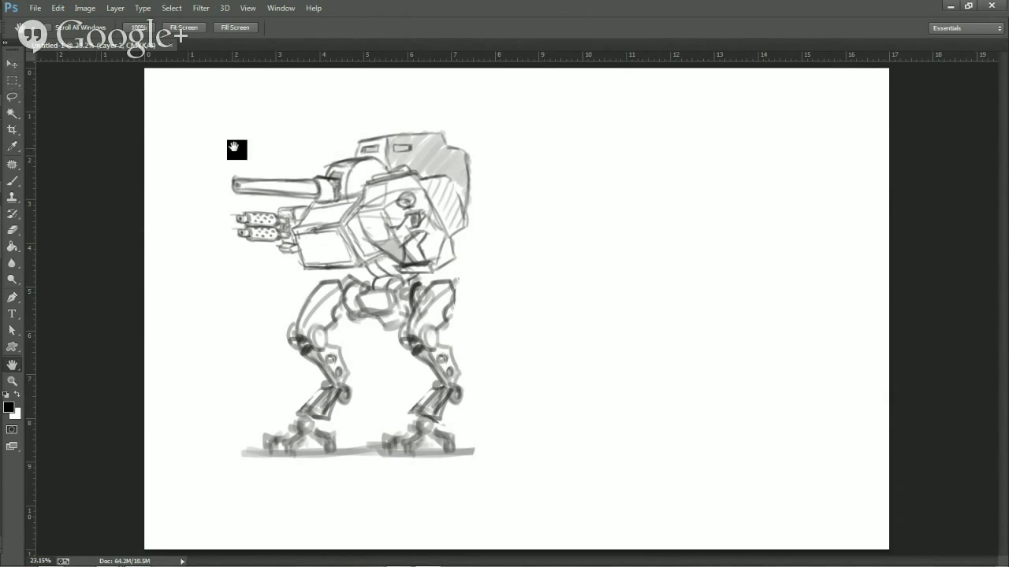
Select the whole mech with a rectangular marquee and place a duplicate beside it on the empty right half of the canvas.
{"action": "left_click", "coordinate": [13, 81]}
{"action": "mouse_move", "coordinate": [222, 122]}
{"action": "left_mouse_down"}
{"action": "mouse_move", "coordinate": [434, 342]}
{"action": "mouse_move", "coordinate": [498, 483]}
{"action": "left_mouse_up"}
{"action": "key", "text": "v"}
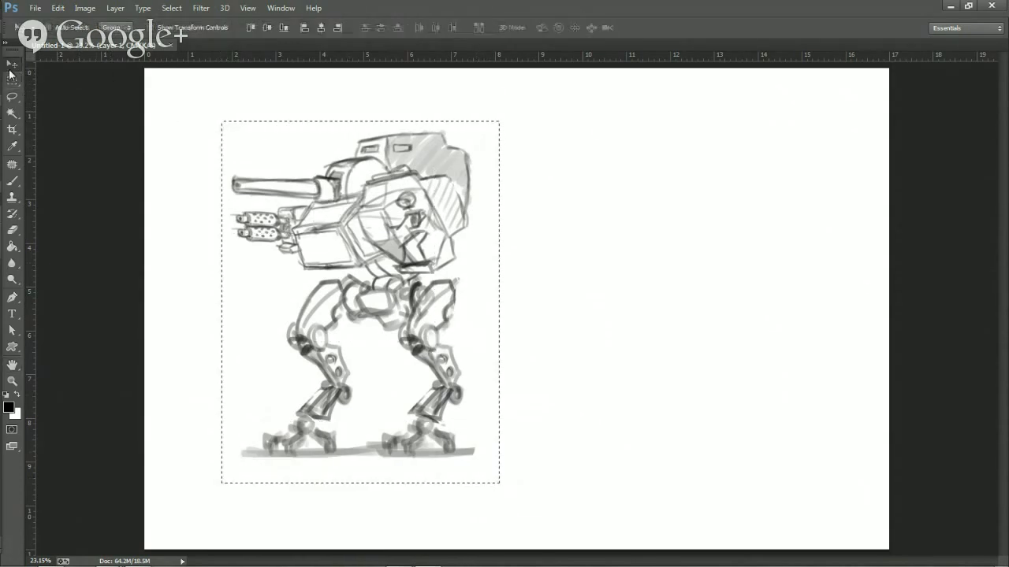
{"action": "left_click_drag", "start_coordinate": [365, 297], "coordinate": [662, 311]}
{"action": "key", "text": "ctrl+d"}
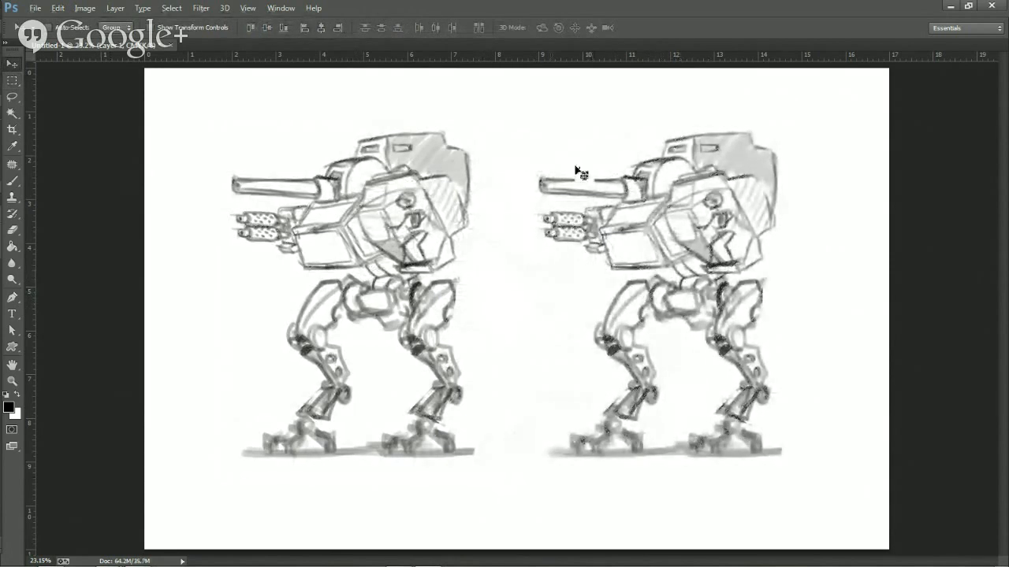
Lasso and delete the large cannon and shaded upper pod from the duplicated mech.
{"action": "left_click", "coordinate": [12, 96]}
{"action": "mouse_move", "coordinate": [516, 201]}
{"action": "left_mouse_down"}
{"action": "mouse_move", "coordinate": [665, 202]}
{"action": "mouse_move", "coordinate": [682, 174]}
{"action": "mouse_move", "coordinate": [712, 163]}
{"action": "mouse_move", "coordinate": [728, 176]}
{"action": "mouse_move", "coordinate": [754, 176]}
{"action": "mouse_move", "coordinate": [777, 211]}
{"action": "mouse_move", "coordinate": [797, 183]}
{"action": "mouse_move", "coordinate": [796, 141]}
{"action": "mouse_move", "coordinate": [635, 123]}
{"action": "mouse_move", "coordinate": [517, 162]}
{"action": "mouse_move", "coordinate": [517, 199]}
{"action": "left_mouse_up"}
{"action": "key", "text": "Delete"}
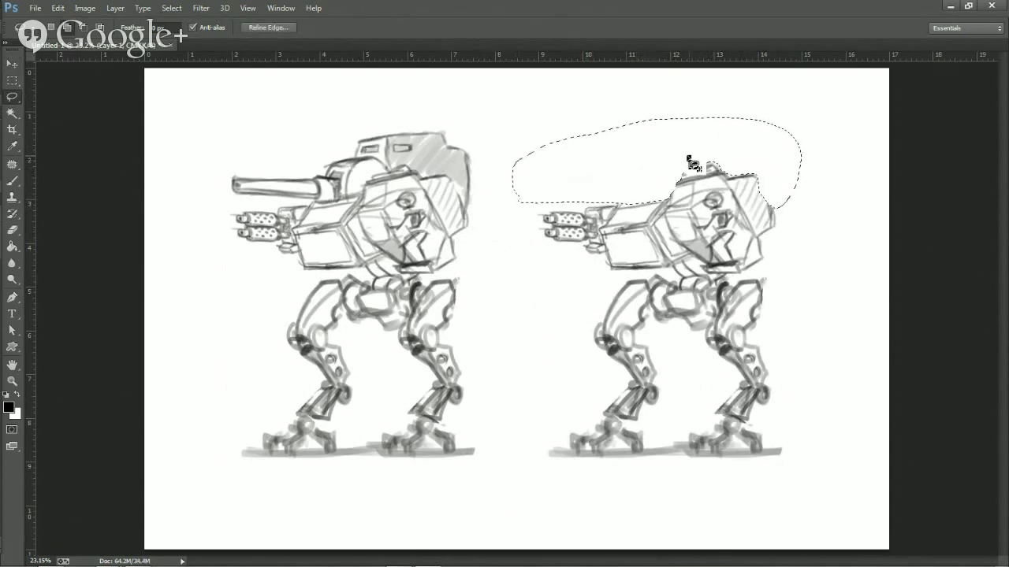
{"action": "key", "text": "ctrl+d"}
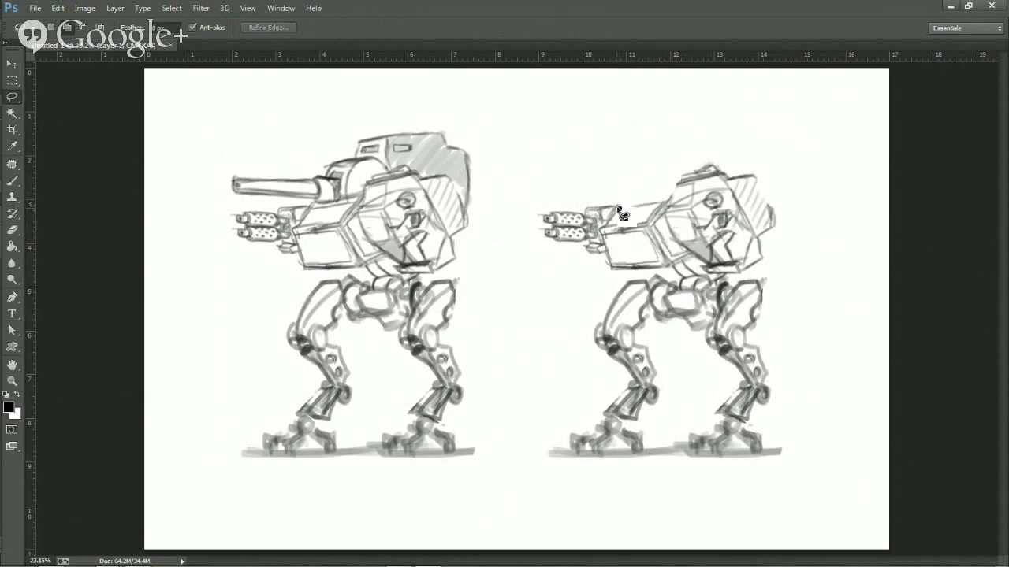
Redraw the top edge of the duplicate's side pod and sketch a raised curved hood over its body.
{"action": "key", "text": "b"}
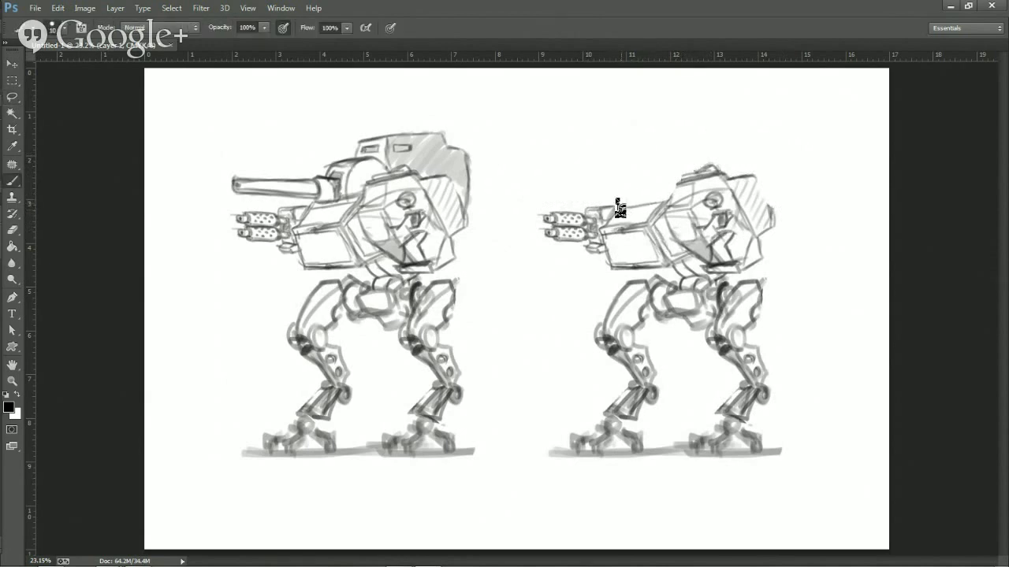
{"action": "mouse_move", "coordinate": [621, 206]}
{"action": "left_mouse_down"}
{"action": "mouse_move", "coordinate": [675, 193]}
{"action": "mouse_move", "coordinate": [668, 201]}
{"action": "left_mouse_up"}
{"action": "mouse_move", "coordinate": [647, 197]}
{"action": "left_mouse_down"}
{"action": "mouse_move", "coordinate": [648, 169]}
{"action": "mouse_move", "coordinate": [675, 161]}
{"action": "mouse_move", "coordinate": [658, 165]}
{"action": "mouse_move", "coordinate": [677, 167]}
{"action": "mouse_move", "coordinate": [673, 176]}
{"action": "mouse_move", "coordinate": [716, 153]}
{"action": "mouse_move", "coordinate": [682, 160]}
{"action": "mouse_move", "coordinate": [719, 157]}
{"action": "mouse_move", "coordinate": [731, 165]}
{"action": "mouse_move", "coordinate": [720, 189]}
{"action": "mouse_move", "coordinate": [733, 179]}
{"action": "mouse_move", "coordinate": [719, 161]}
{"action": "mouse_move", "coordinate": [678, 160]}
{"action": "mouse_move", "coordinate": [645, 193]}
{"action": "left_mouse_up"}
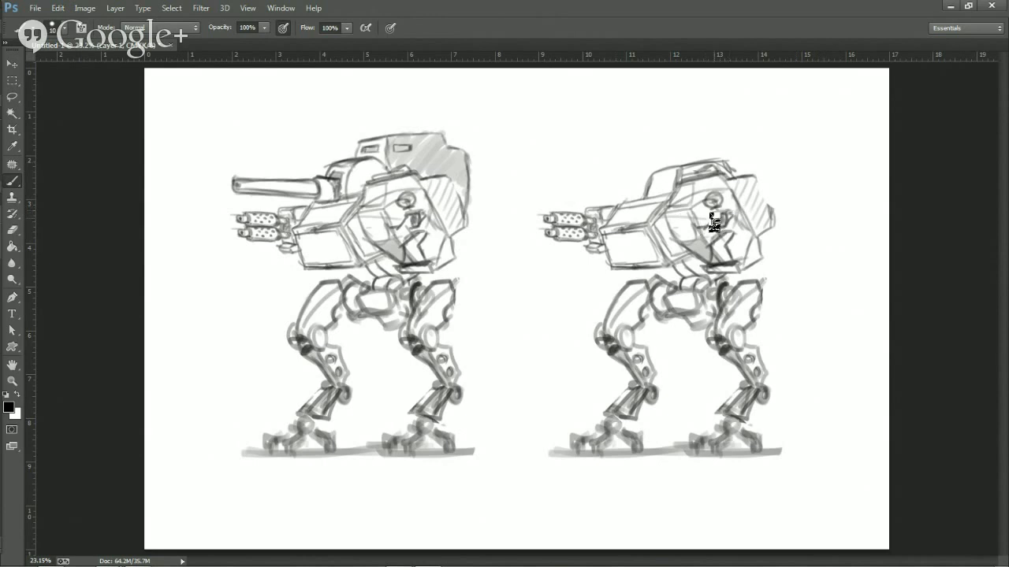
Erase the pilot figure from inside the duplicated mech's cockpit.
{"action": "key", "text": "e"}
{"action": "mouse_move", "coordinate": [713, 214]}
{"action": "left_mouse_down"}
{"action": "mouse_move", "coordinate": [708, 190]}
{"action": "mouse_move", "coordinate": [726, 205]}
{"action": "mouse_move", "coordinate": [713, 189]}
{"action": "mouse_move", "coordinate": [724, 233]}
{"action": "mouse_move", "coordinate": [733, 209]}
{"action": "mouse_move", "coordinate": [715, 188]}
{"action": "mouse_move", "coordinate": [728, 207]}
{"action": "mouse_move", "coordinate": [710, 247]}
{"action": "mouse_move", "coordinate": [707, 236]}
{"action": "mouse_move", "coordinate": [710, 260]}
{"action": "left_mouse_up"}
{"action": "key", "text": "b"}
{"action": "key", "text": "e"}
{"action": "key", "text": "b"}
{"action": "key", "text": "e"}
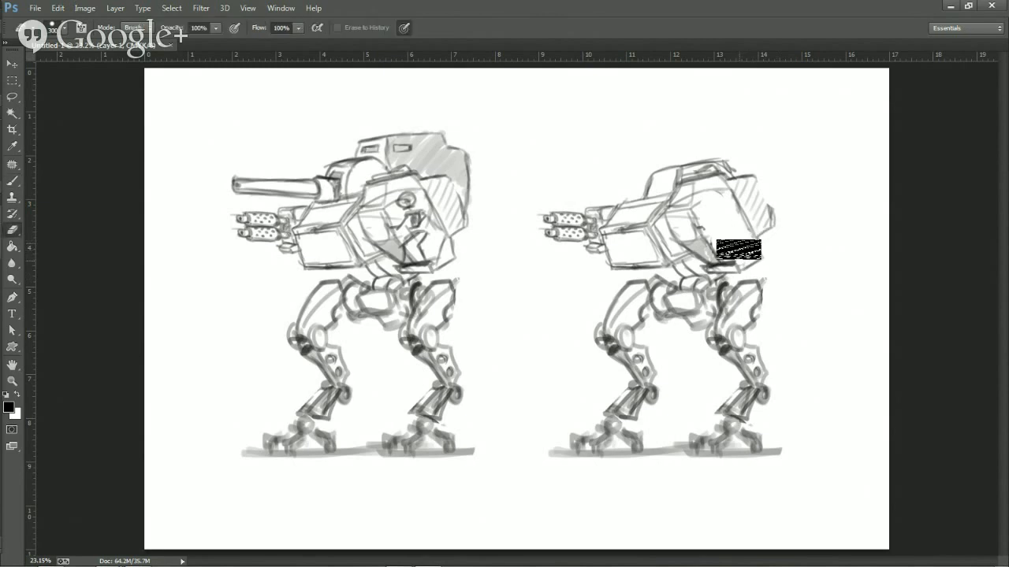
Draw a dark round porthole with an inner ring on the side of the duplicate's empty hull.
{"action": "key", "text": "b"}
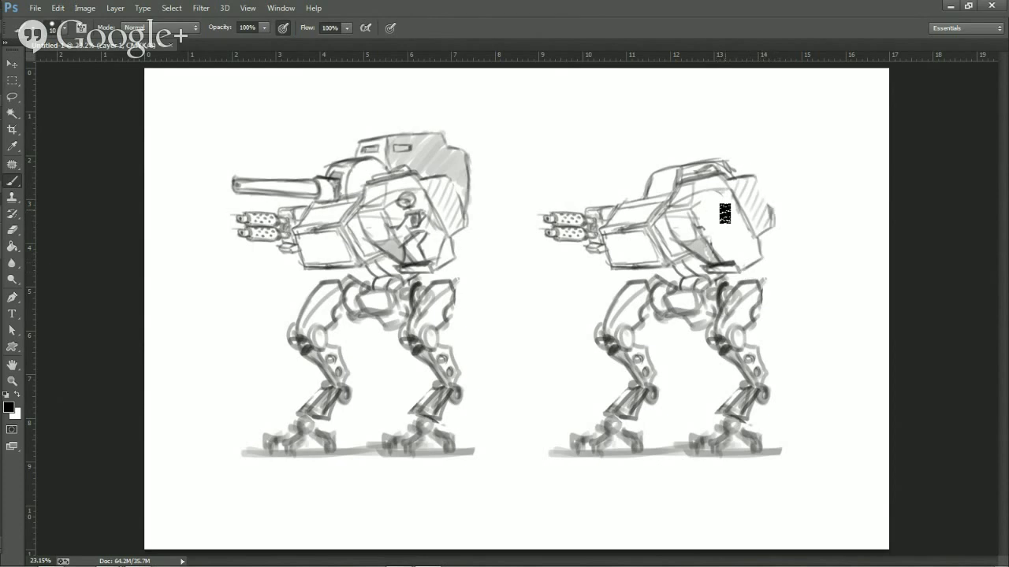
{"action": "left_click_drag", "start_coordinate": [712, 229], "coordinate": [723, 214]}
{"action": "mouse_move", "coordinate": [716, 227]}
{"action": "left_mouse_down"}
{"action": "mouse_move", "coordinate": [723, 217]}
{"action": "mouse_move", "coordinate": [722, 228]}
{"action": "left_mouse_up"}
Erase the curved hood from the duplicate and sketch a low shaded block on top of its side pod.
{"action": "key", "text": "e"}
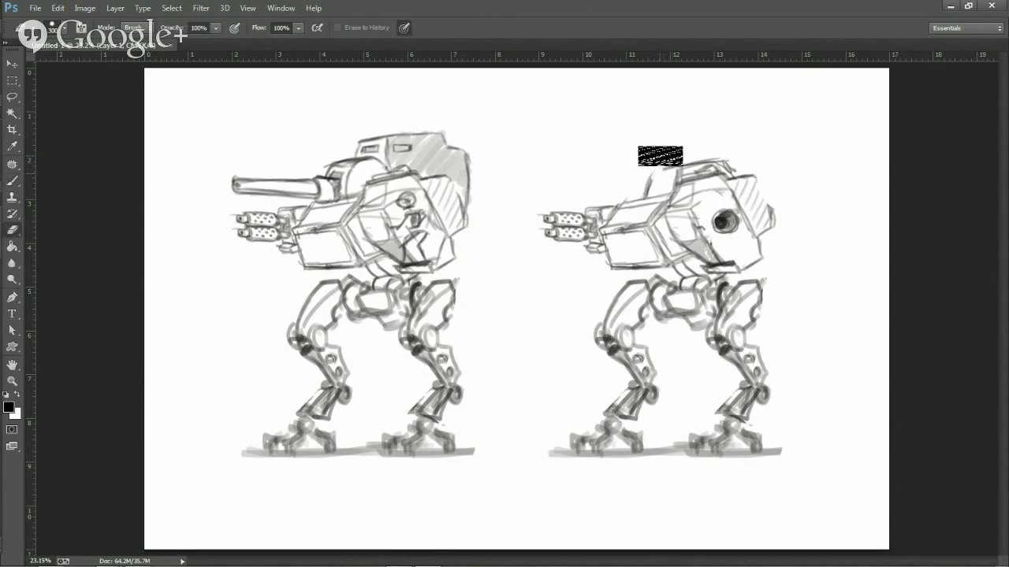
{"action": "mouse_move", "coordinate": [664, 167]}
{"action": "left_mouse_down"}
{"action": "mouse_move", "coordinate": [720, 139]}
{"action": "mouse_move", "coordinate": [730, 158]}
{"action": "left_mouse_up"}
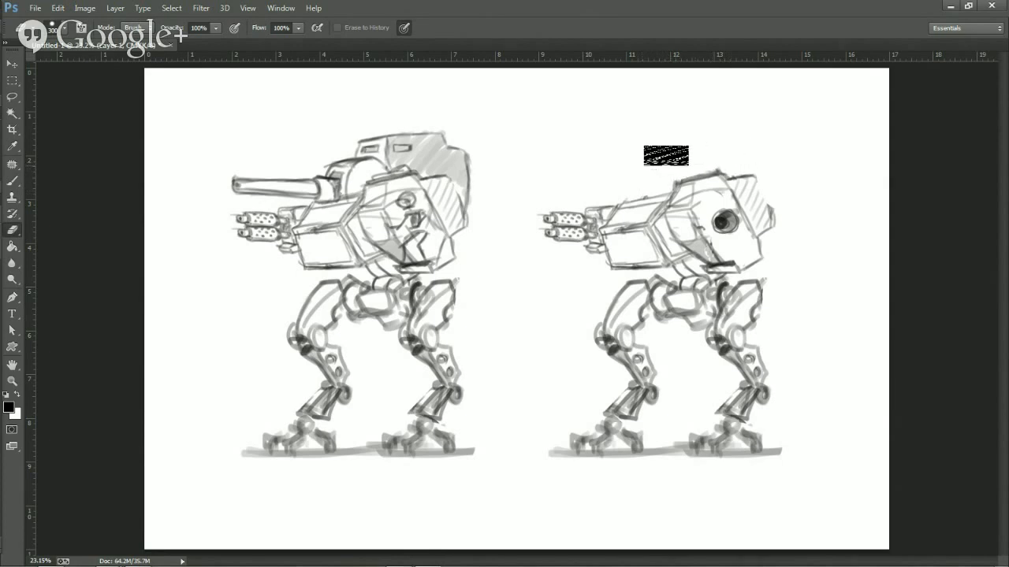
{"action": "key", "text": "b"}
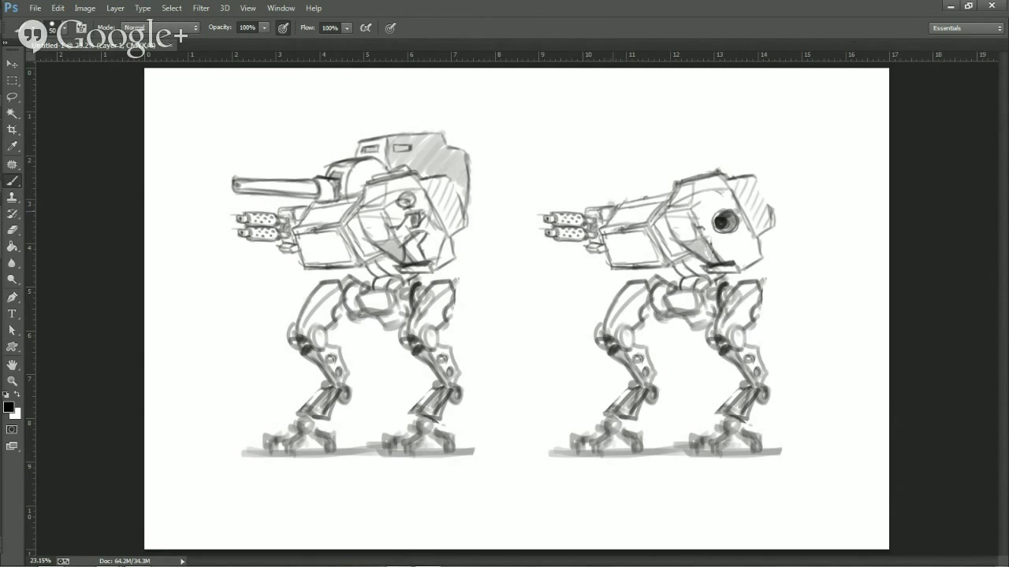
{"action": "mouse_move", "coordinate": [617, 205]}
{"action": "left_mouse_down"}
{"action": "mouse_move", "coordinate": [633, 199]}
{"action": "mouse_move", "coordinate": [615, 202]}
{"action": "left_mouse_up"}
{"action": "left_click_drag", "start_coordinate": [611, 194], "coordinate": [650, 184]}
Sketch a small standing human figure on the ground in front of the duplicated mech as a scale reference.
{"action": "mouse_move", "coordinate": [547, 453]}
{"action": "left_mouse_down"}
{"action": "mouse_move", "coordinate": [565, 452]}
{"action": "mouse_move", "coordinate": [543, 453]}
{"action": "left_mouse_up"}
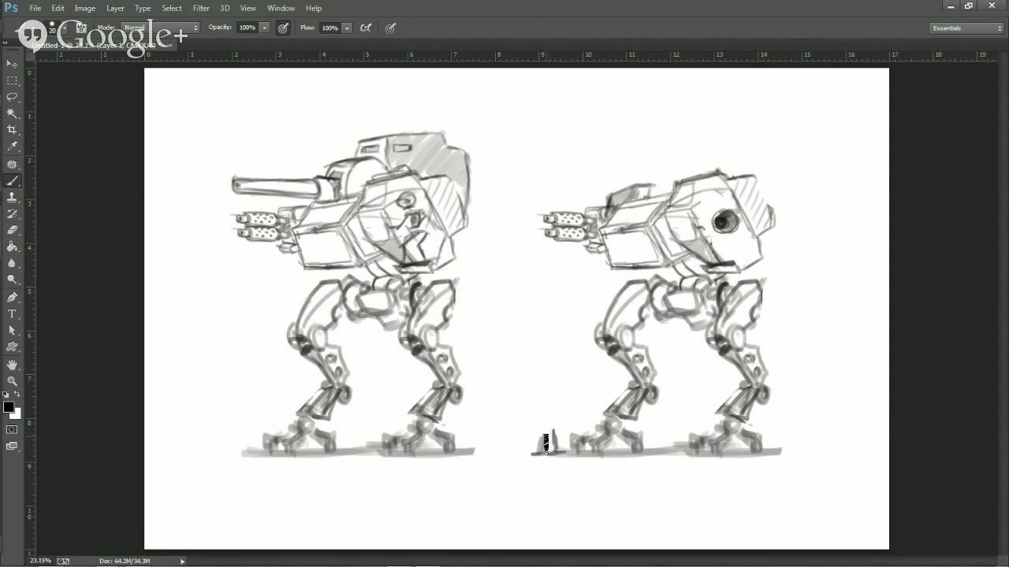
{"action": "mouse_move", "coordinate": [540, 430]}
{"action": "left_mouse_down"}
{"action": "mouse_move", "coordinate": [545, 454]}
{"action": "mouse_move", "coordinate": [540, 421]}
{"action": "left_mouse_up"}
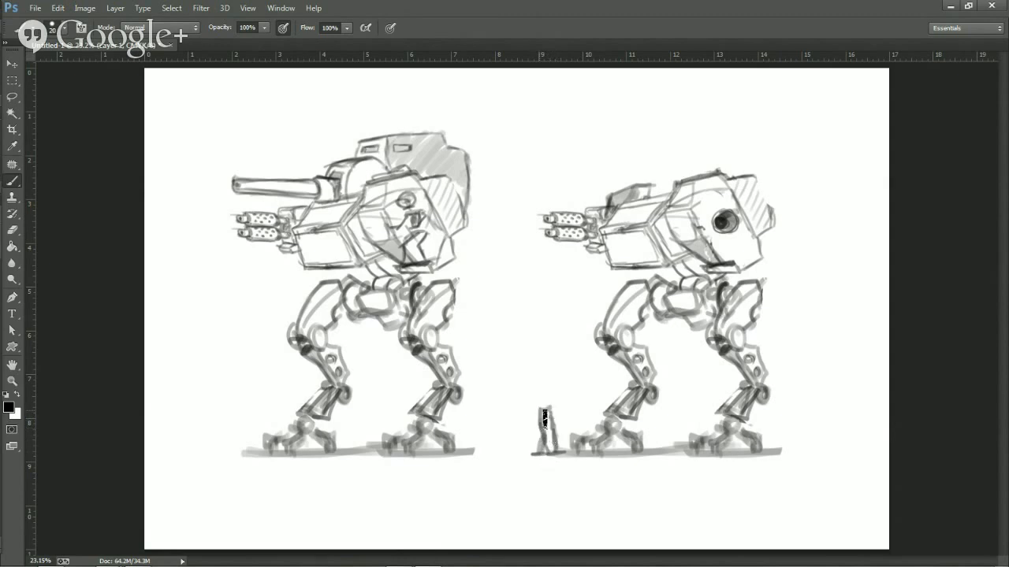
{"action": "mouse_move", "coordinate": [544, 416]}
{"action": "left_mouse_down"}
{"action": "mouse_move", "coordinate": [545, 384]}
{"action": "mouse_move", "coordinate": [547, 402]}
{"action": "mouse_move", "coordinate": [555, 386]}
{"action": "mouse_move", "coordinate": [542, 395]}
{"action": "mouse_move", "coordinate": [562, 404]}
{"action": "mouse_move", "coordinate": [531, 402]}
{"action": "mouse_move", "coordinate": [548, 370]}
{"action": "left_mouse_up"}
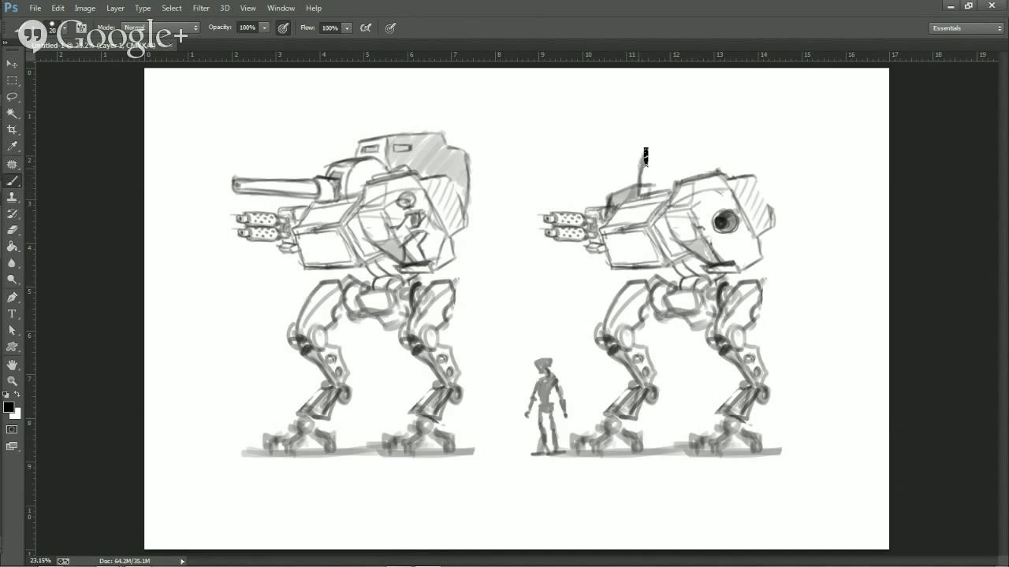
Draw a tall boxy housing on top of the duplicate's hull and erase the lines overlapping its front face.
{"action": "mouse_move", "coordinate": [646, 150]}
{"action": "left_mouse_down"}
{"action": "mouse_move", "coordinate": [679, 160]}
{"action": "mouse_move", "coordinate": [650, 168]}
{"action": "mouse_move", "coordinate": [683, 157]}
{"action": "mouse_move", "coordinate": [671, 193]}
{"action": "mouse_move", "coordinate": [678, 161]}
{"action": "mouse_move", "coordinate": [734, 179]}
{"action": "left_mouse_up"}
{"action": "key", "text": "e"}
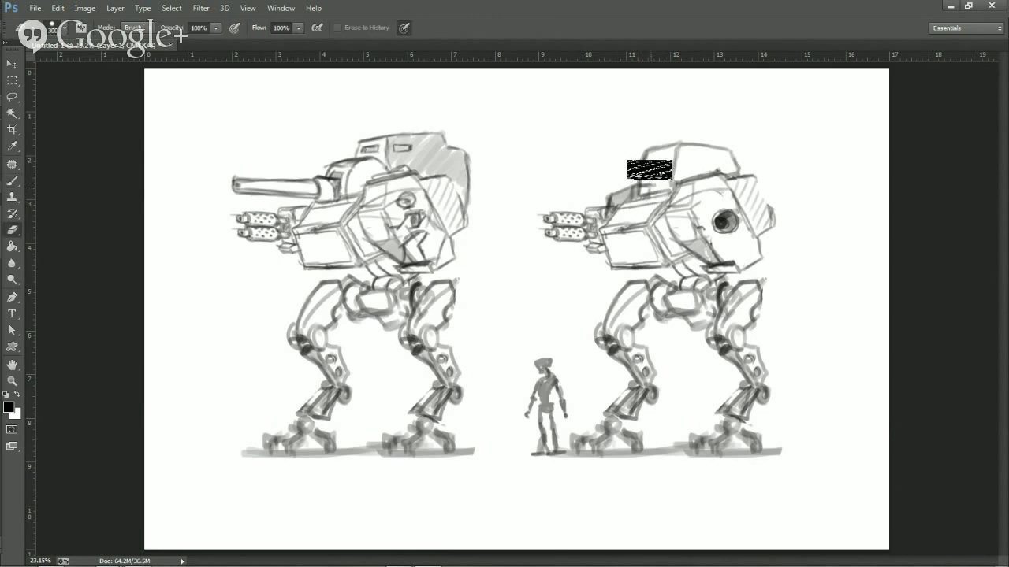
{"action": "mouse_move", "coordinate": [649, 169]}
{"action": "left_mouse_down"}
{"action": "mouse_move", "coordinate": [636, 164]}
{"action": "mouse_move", "coordinate": [653, 163]}
{"action": "left_mouse_up"}
Shade the duplicate's hatched rear panel and the waist area beneath the hull with grey strokes.
{"action": "key", "text": "b"}
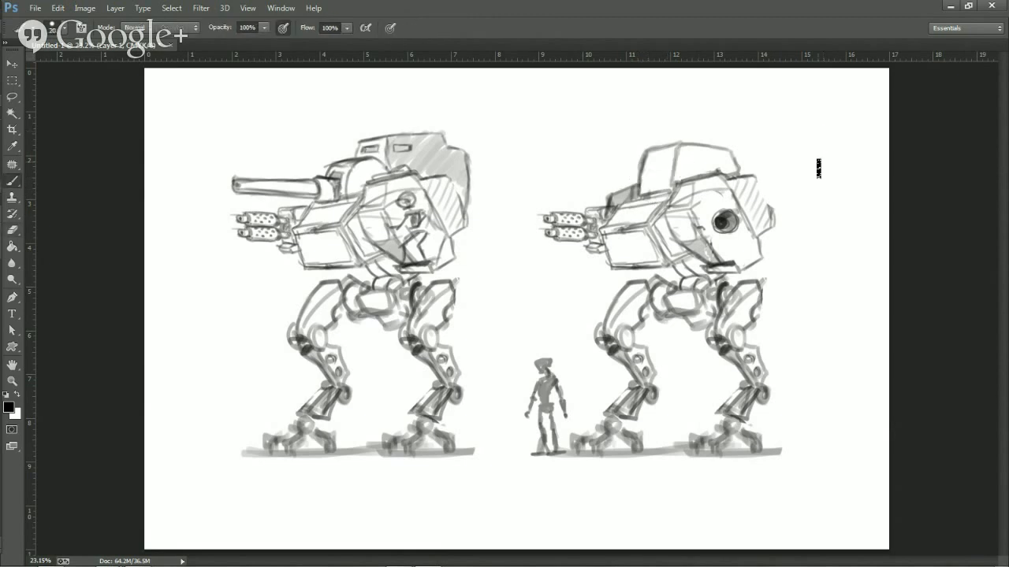
{"action": "mouse_move", "coordinate": [745, 197]}
{"action": "left_mouse_down"}
{"action": "mouse_move", "coordinate": [751, 183]}
{"action": "mouse_move", "coordinate": [761, 188]}
{"action": "left_mouse_up"}
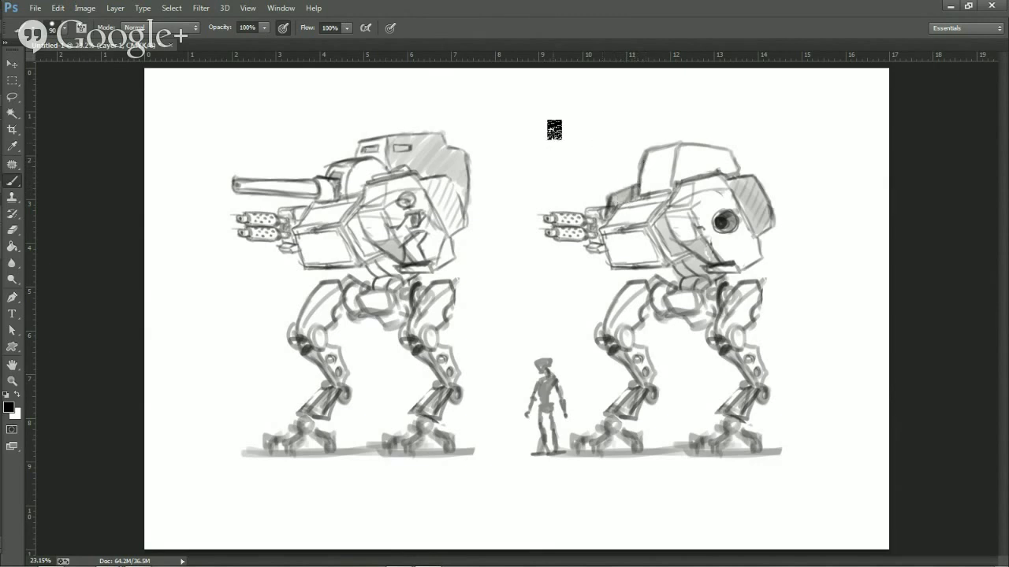
With a smaller brush, draw four thin curved antennas, two above the top housing and two behind it.
{"action": "key", "text": "bracketleft"}
{"action": "key", "text": "bracketleft"}
{"action": "key", "text": "bracketleft"}
{"action": "key", "text": "bracketleft"}
{"action": "key", "text": "bracketleft"}
{"action": "key", "text": "bracketleft"}
{"action": "mouse_move", "coordinate": [659, 148]}
{"action": "left_mouse_down"}
{"action": "mouse_move", "coordinate": [669, 116]}
{"action": "mouse_move", "coordinate": [690, 115]}
{"action": "left_mouse_up"}
{"action": "left_click_drag", "start_coordinate": [728, 175], "coordinate": [731, 127]}
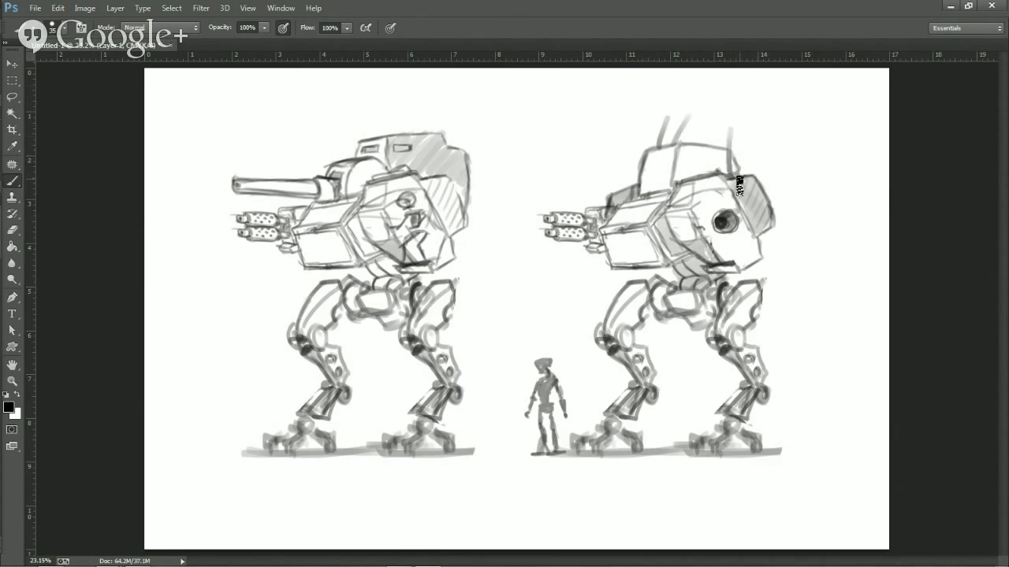
{"action": "left_click_drag", "start_coordinate": [741, 182], "coordinate": [751, 126]}
{"action": "left_click_drag", "start_coordinate": [753, 146], "coordinate": [774, 96]}
{"action": "left_click_drag", "start_coordinate": [684, 140], "coordinate": [705, 96]}
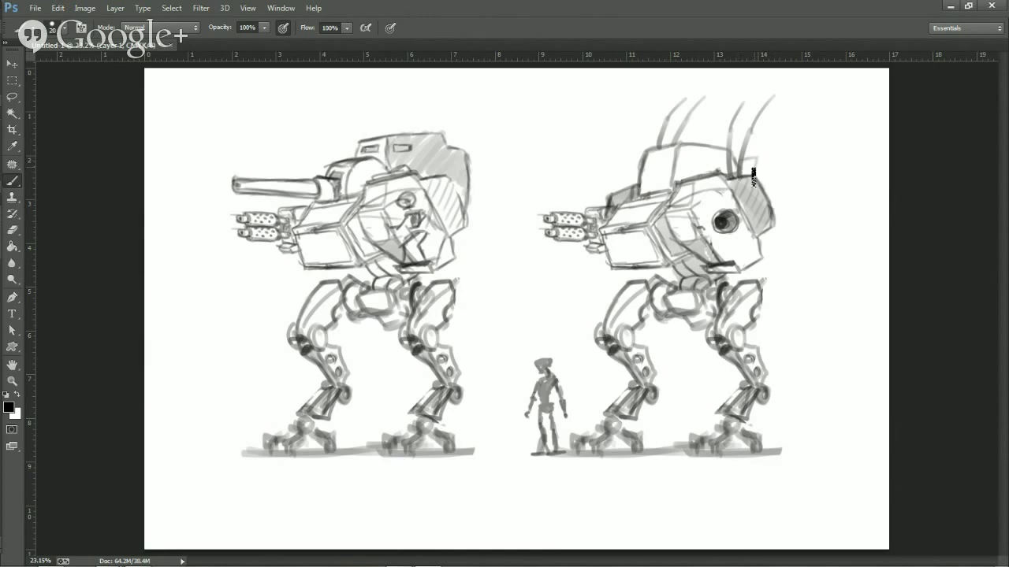
Sketch a round, ringed thruster with its mounting on the upper rear of the duplicated mech.
{"action": "left_click_drag", "start_coordinate": [755, 171], "coordinate": [771, 199]}
{"action": "mouse_move", "coordinate": [764, 162]}
{"action": "left_mouse_down"}
{"action": "mouse_move", "coordinate": [771, 191]}
{"action": "mouse_move", "coordinate": [772, 158]}
{"action": "mouse_move", "coordinate": [792, 155]}
{"action": "mouse_move", "coordinate": [793, 192]}
{"action": "mouse_move", "coordinate": [796, 158]}
{"action": "mouse_move", "coordinate": [796, 195]}
{"action": "mouse_move", "coordinate": [808, 175]}
{"action": "mouse_move", "coordinate": [792, 194]}
{"action": "mouse_move", "coordinate": [787, 160]}
{"action": "mouse_move", "coordinate": [799, 158]}
{"action": "mouse_move", "coordinate": [776, 158]}
{"action": "mouse_move", "coordinate": [799, 215]}
{"action": "left_mouse_up"}
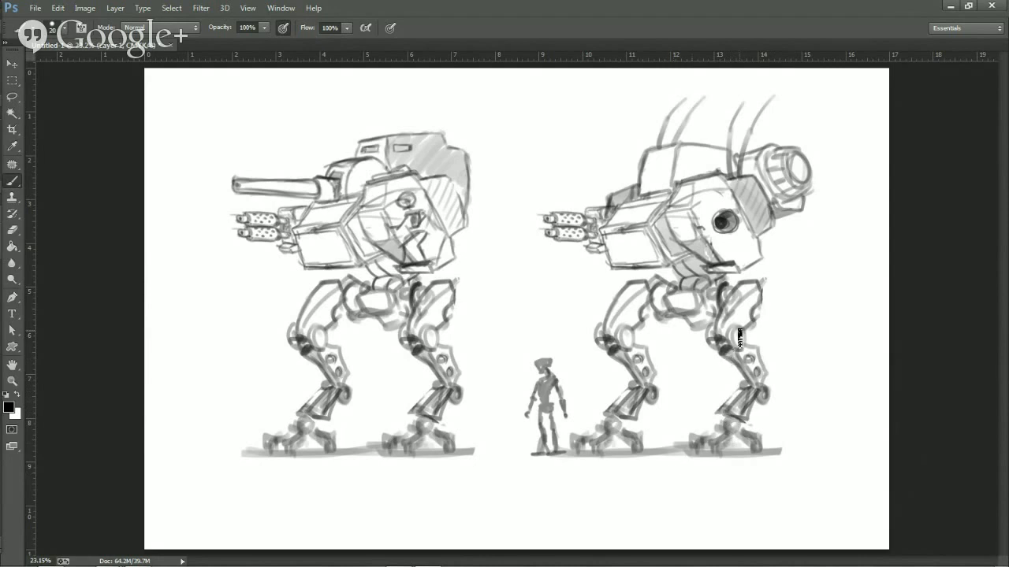
Lasso the duplicated mech's hips and legs, enlarge them with Free Transform and reposition them under the hull.
{"action": "left_click", "coordinate": [12, 97]}
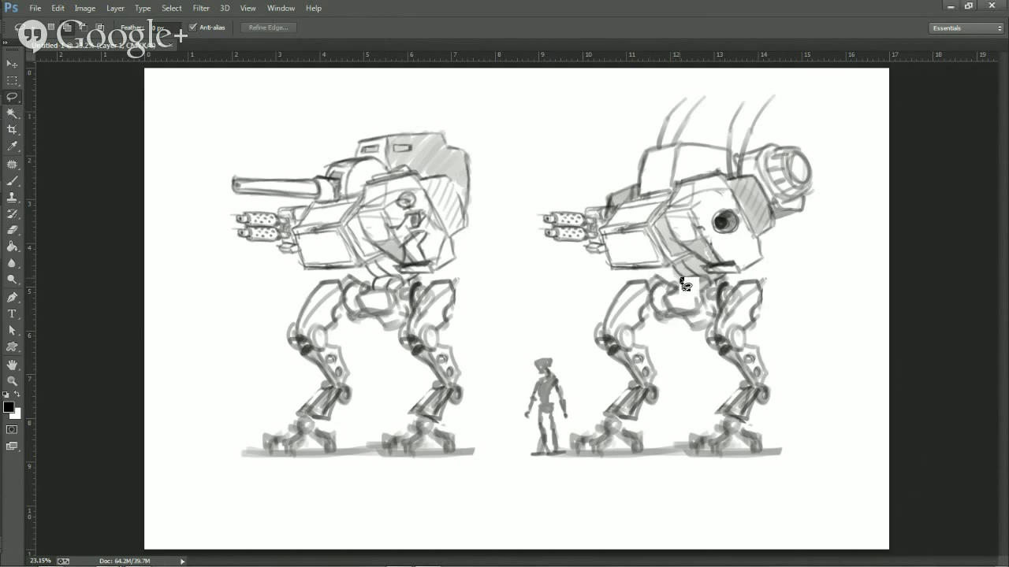
{"action": "mouse_move", "coordinate": [681, 289]}
{"action": "left_mouse_down"}
{"action": "mouse_move", "coordinate": [605, 288]}
{"action": "mouse_move", "coordinate": [591, 310]}
{"action": "mouse_move", "coordinate": [581, 340]}
{"action": "mouse_move", "coordinate": [584, 419]}
{"action": "mouse_move", "coordinate": [571, 440]}
{"action": "mouse_move", "coordinate": [579, 472]}
{"action": "mouse_move", "coordinate": [724, 493]}
{"action": "mouse_move", "coordinate": [830, 484]}
{"action": "mouse_move", "coordinate": [799, 286]}
{"action": "mouse_move", "coordinate": [785, 274]}
{"action": "mouse_move", "coordinate": [681, 288]}
{"action": "left_mouse_up"}
{"action": "key", "text": "ctrl+t"}
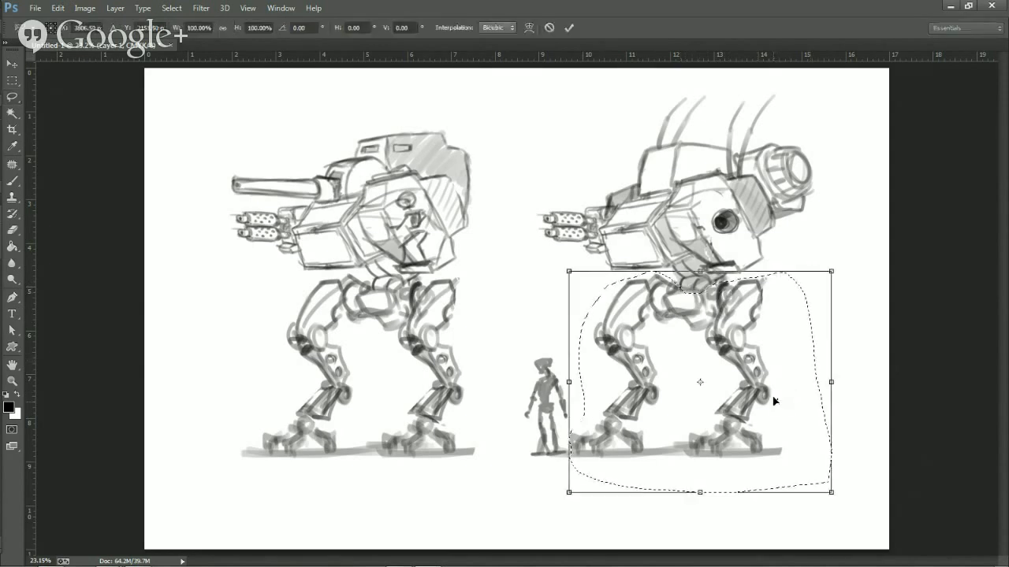
{"action": "left_click_drag", "start_coordinate": [833, 493], "coordinate": [874, 528]}
{"action": "left_click_drag", "start_coordinate": [754, 335], "coordinate": [739, 331]}
{"action": "key", "text": "Return"}
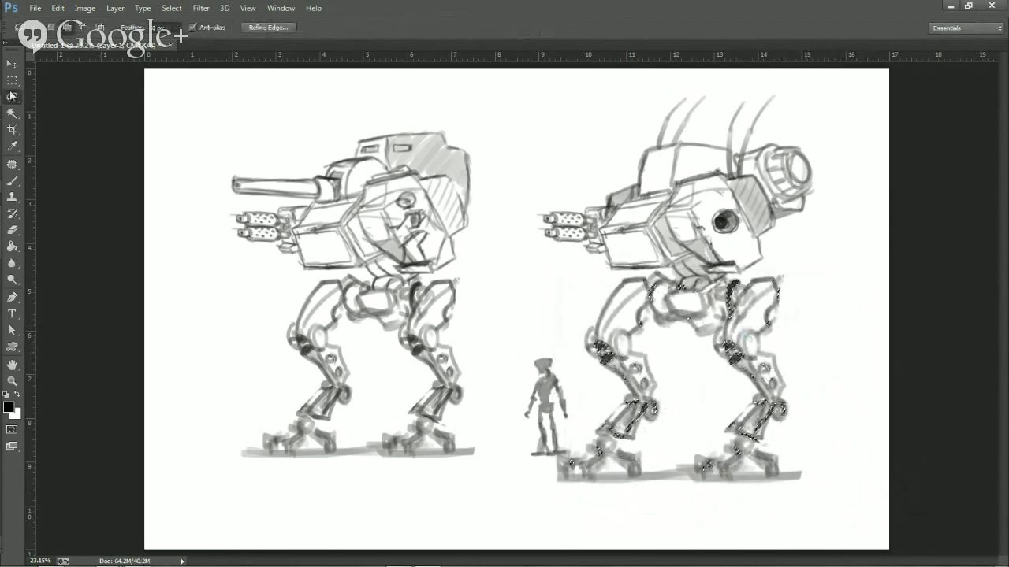
Deselect the legs, lasso the whole duplicated mech and move it up so its feet meet the scale figure's ground line.
{"action": "key", "text": "ctrl+d"}
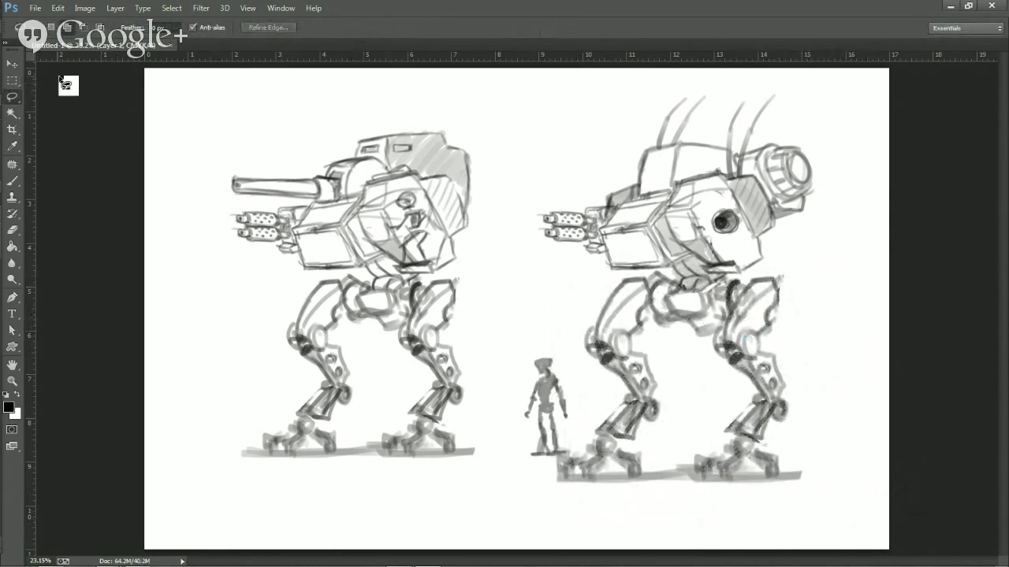
{"action": "mouse_move", "coordinate": [555, 492]}
{"action": "left_mouse_down"}
{"action": "mouse_move", "coordinate": [573, 444]}
{"action": "mouse_move", "coordinate": [586, 362]}
{"action": "mouse_move", "coordinate": [542, 270]}
{"action": "mouse_move", "coordinate": [538, 145]}
{"action": "mouse_move", "coordinate": [579, 99]}
{"action": "mouse_move", "coordinate": [674, 85]}
{"action": "mouse_move", "coordinate": [772, 95]}
{"action": "mouse_move", "coordinate": [847, 274]}
{"action": "mouse_move", "coordinate": [850, 503]}
{"action": "mouse_move", "coordinate": [711, 530]}
{"action": "mouse_move", "coordinate": [555, 493]}
{"action": "left_mouse_up"}
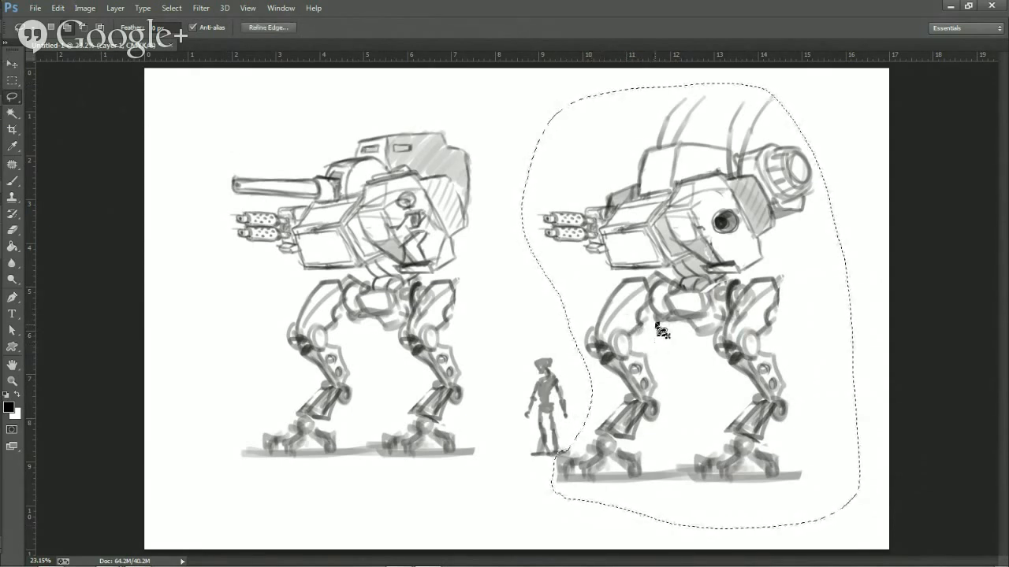
{"action": "left_click", "coordinate": [12, 63]}
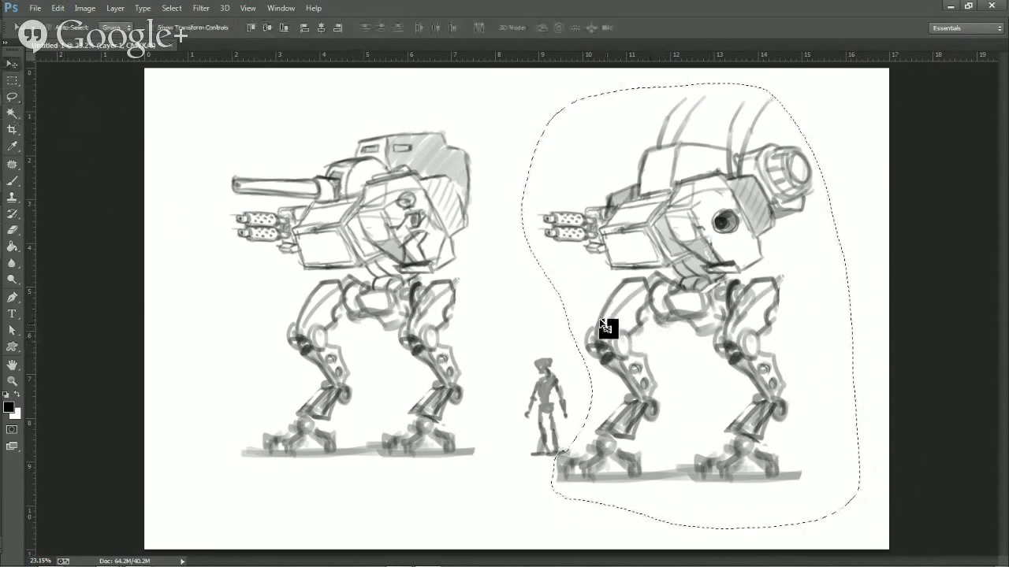
{"action": "left_click_drag", "start_coordinate": [666, 365], "coordinate": [664, 336]}
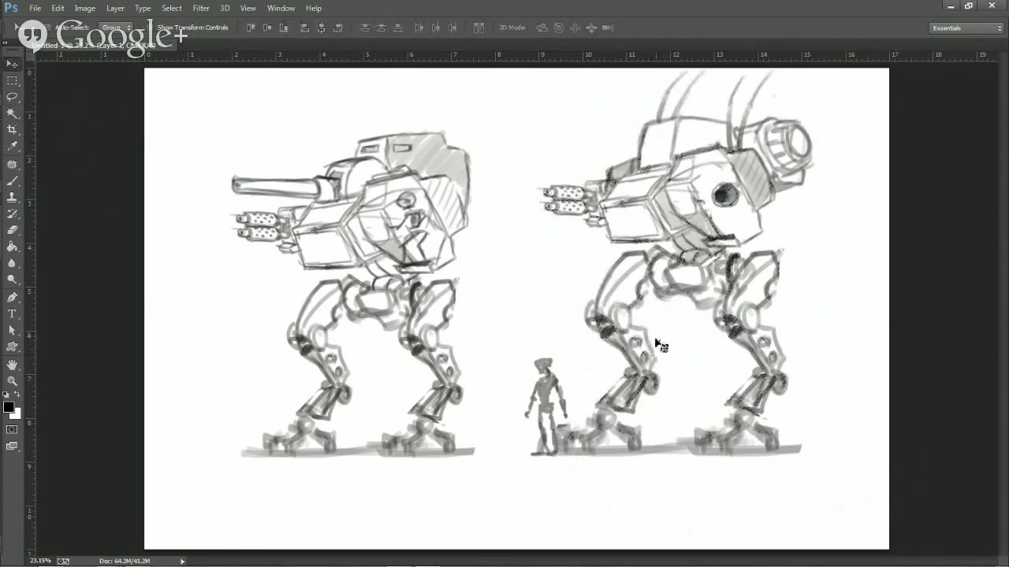
{"action": "scroll", "coordinate": [666, 344], "scroll_direction": "down", "scroll_amount": 1}
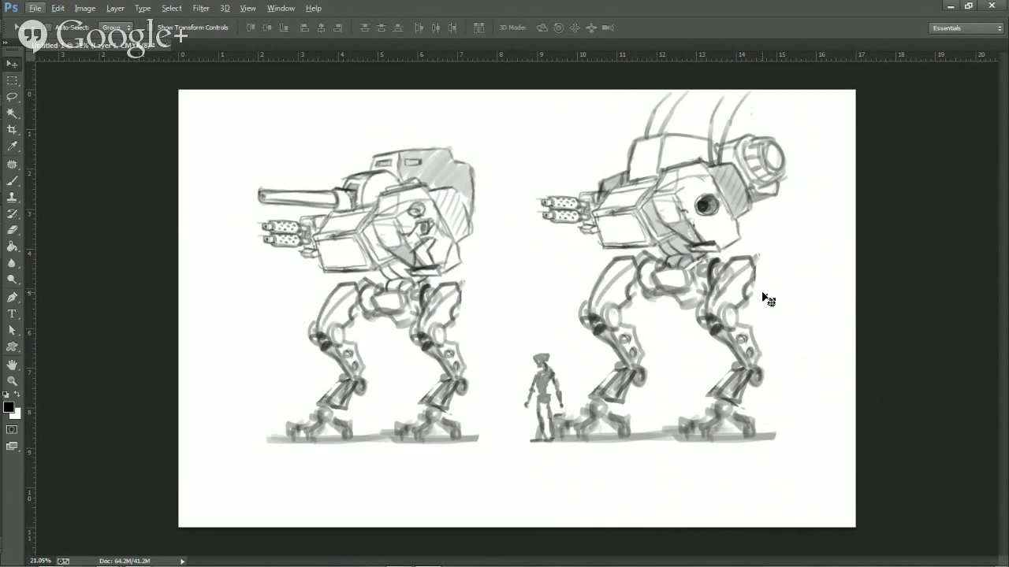
With a small black brush, darken the contours of the waist joint between the duplicated mech's hull and hips.
{"action": "scroll", "coordinate": [733, 257], "scroll_direction": "up", "scroll_amount": 5}
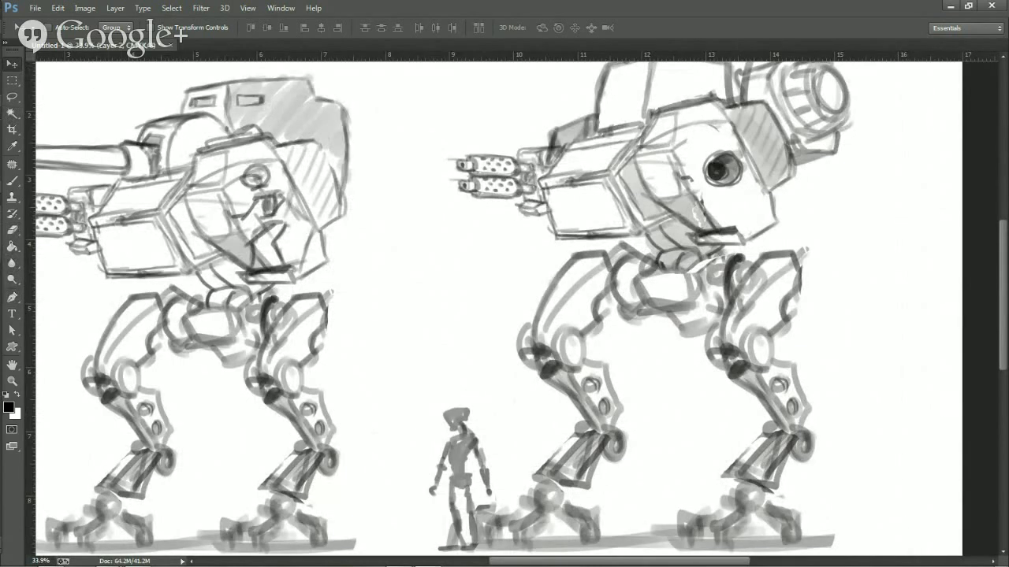
{"action": "left_click_drag", "start_coordinate": [612, 294], "coordinate": [554, 386]}
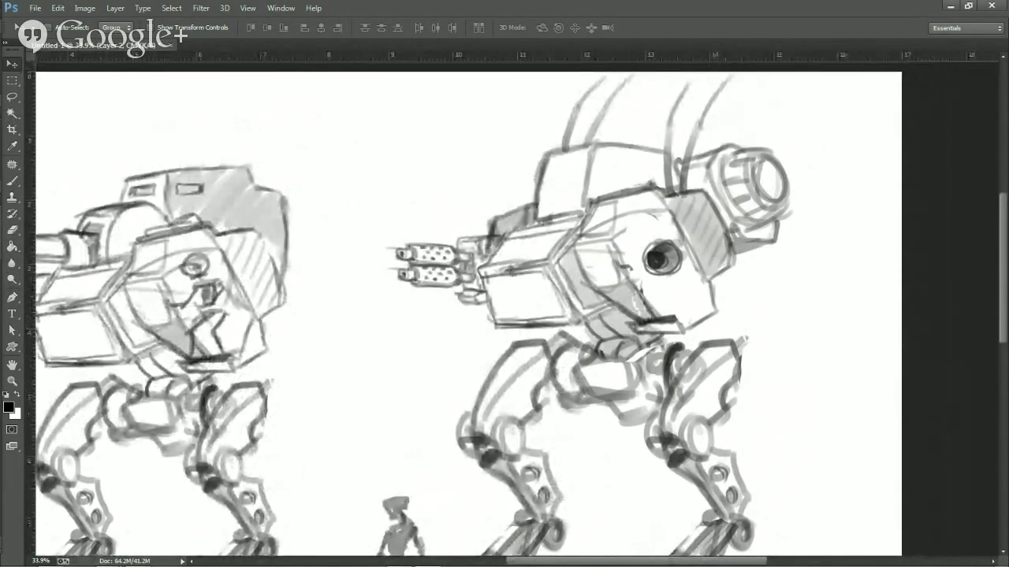
{"action": "left_click_drag", "start_coordinate": [622, 338], "coordinate": [621, 292]}
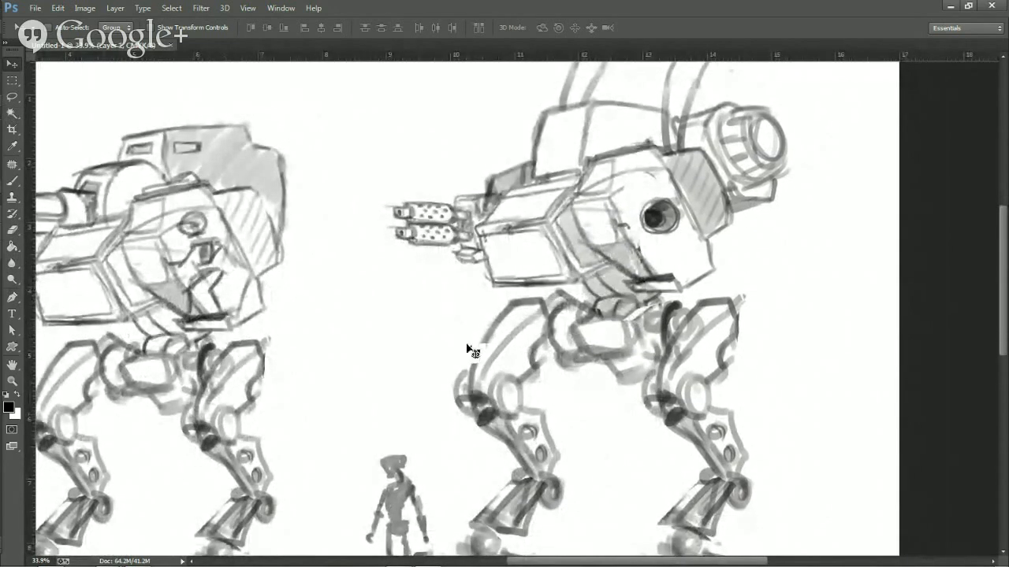
{"action": "key", "text": "b"}
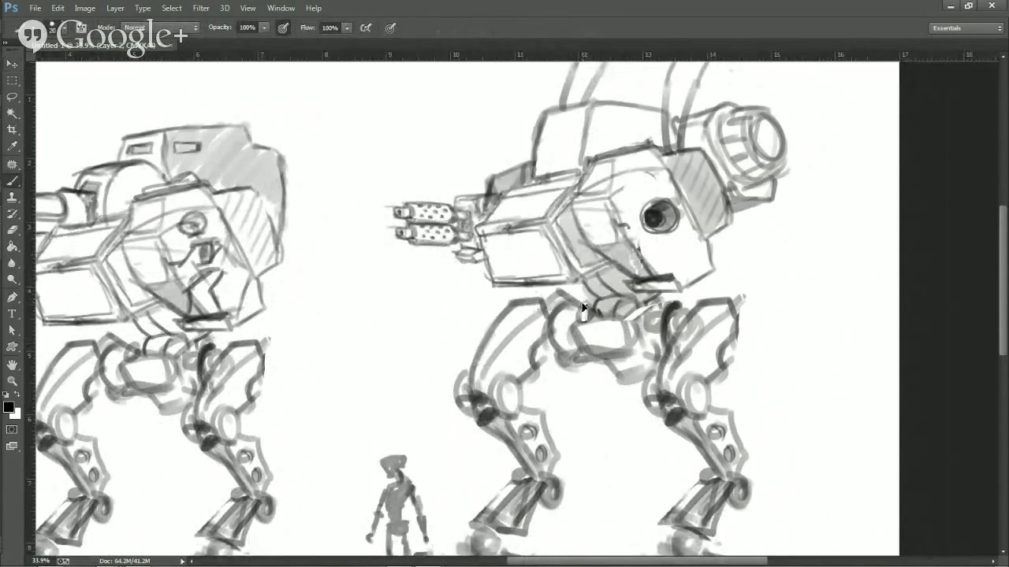
{"action": "left_click_drag", "start_coordinate": [586, 309], "coordinate": [574, 305]}
{"action": "mouse_move", "coordinate": [611, 306]}
{"action": "left_mouse_down"}
{"action": "mouse_move", "coordinate": [628, 304]}
{"action": "mouse_move", "coordinate": [617, 314]}
{"action": "left_mouse_up"}
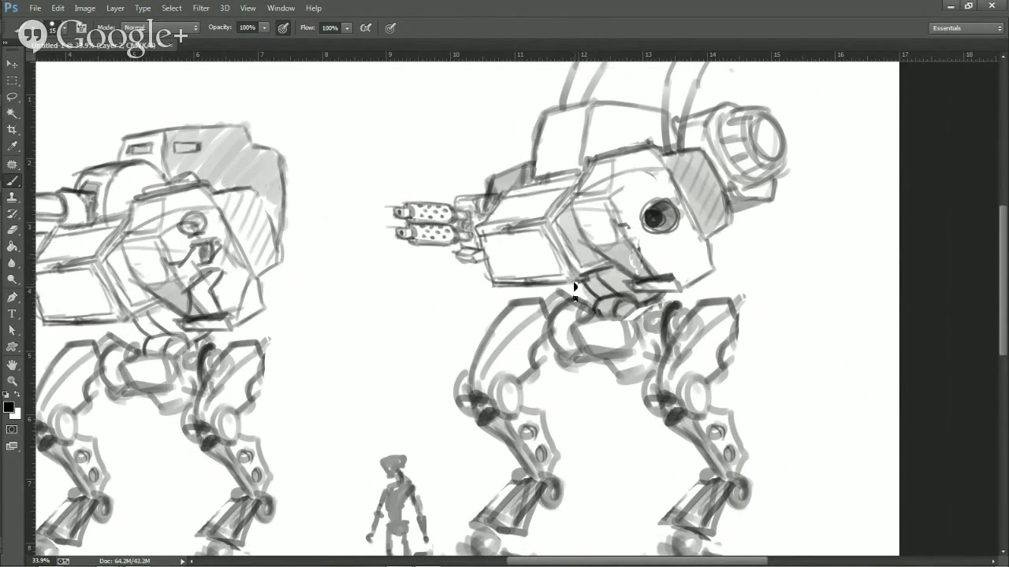
Reinforce the boxy front hull of the duplicated mech with darker outer edges and an inset border on its side panel.
{"action": "mouse_move", "coordinate": [578, 282]}
{"action": "left_mouse_down"}
{"action": "mouse_move", "coordinate": [491, 292]}
{"action": "mouse_move", "coordinate": [488, 257]}
{"action": "left_mouse_up"}
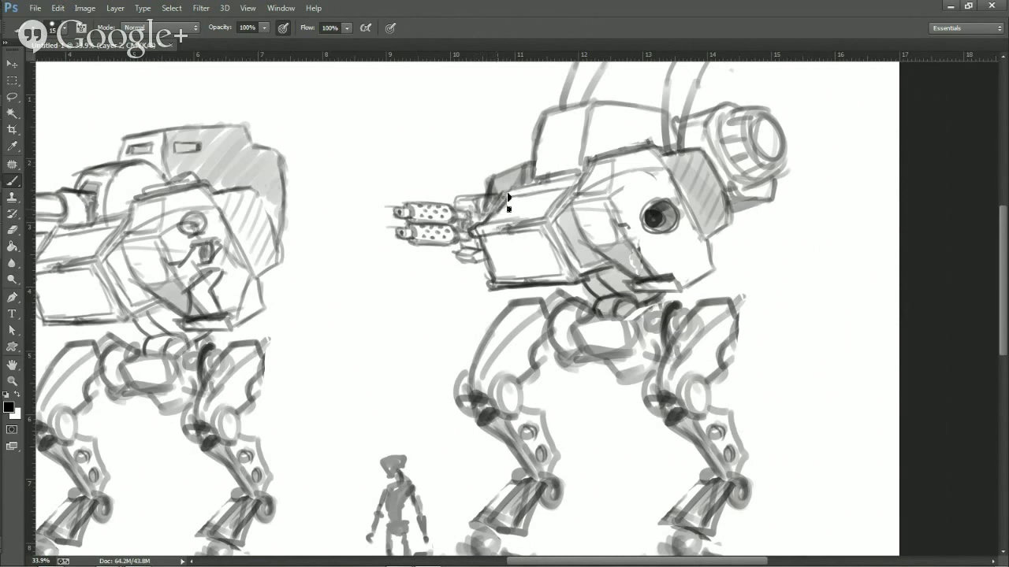
{"action": "left_click_drag", "start_coordinate": [511, 192], "coordinate": [582, 174]}
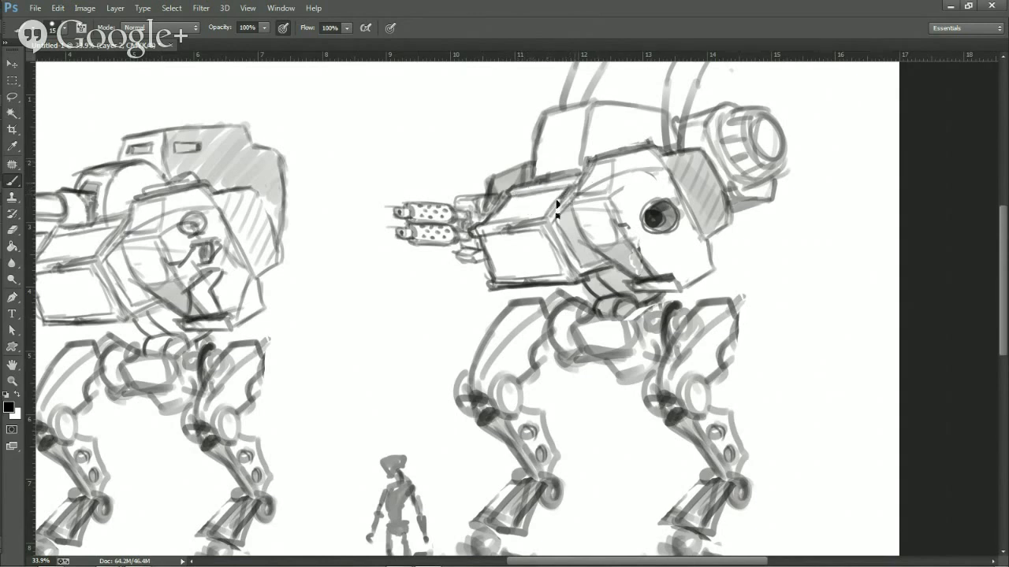
{"action": "left_click_drag", "start_coordinate": [541, 214], "coordinate": [492, 225]}
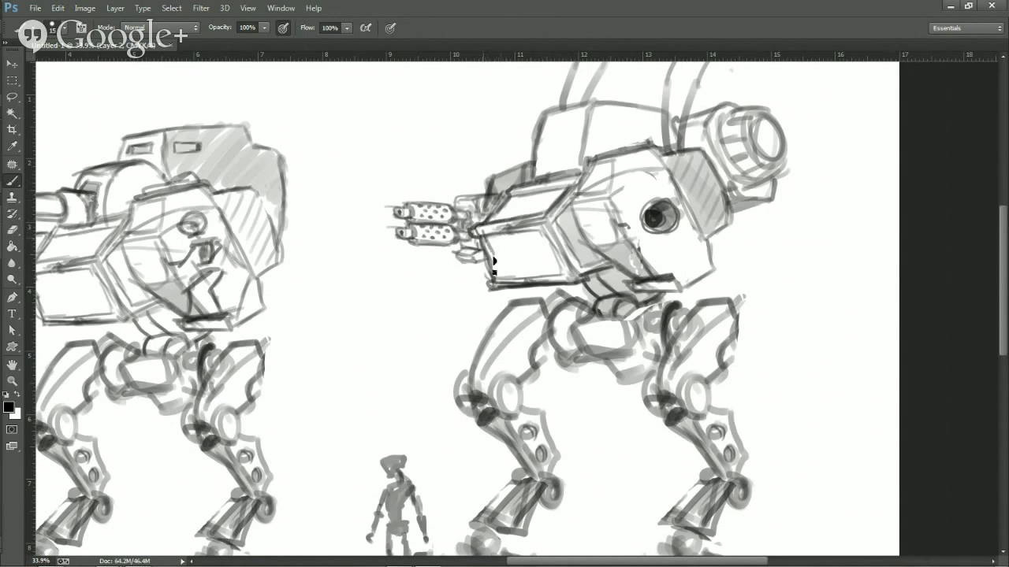
{"action": "mouse_move", "coordinate": [498, 281]}
{"action": "left_mouse_down"}
{"action": "mouse_move", "coordinate": [561, 271]}
{"action": "mouse_move", "coordinate": [548, 273]}
{"action": "left_mouse_up"}
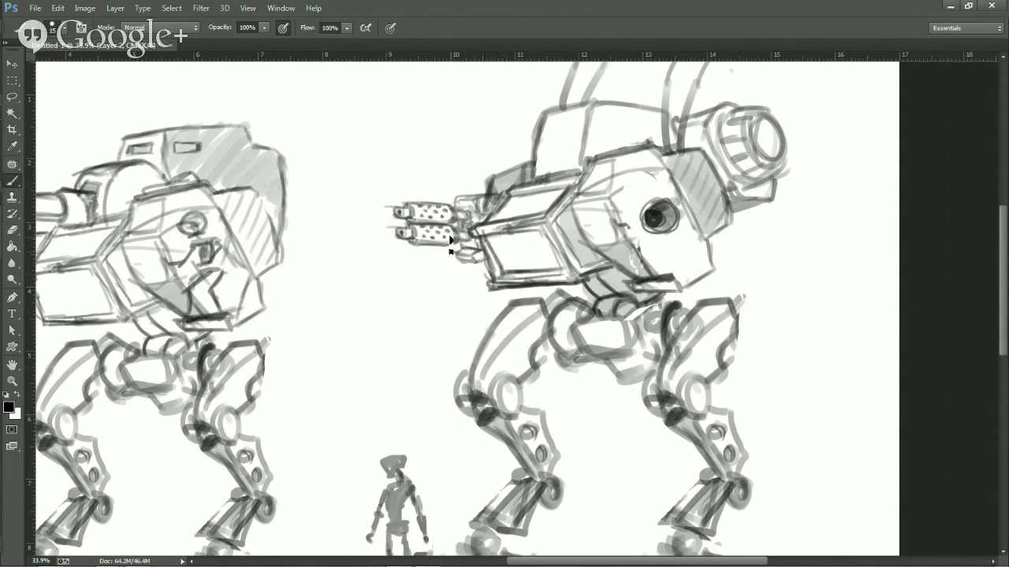
{"action": "key", "text": "e"}
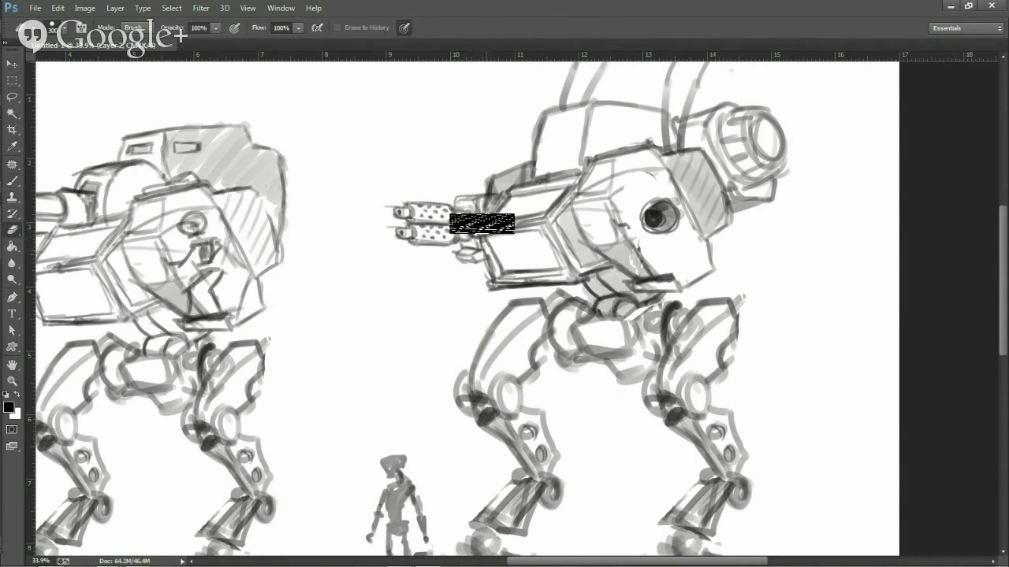
{"action": "key", "text": "b"}
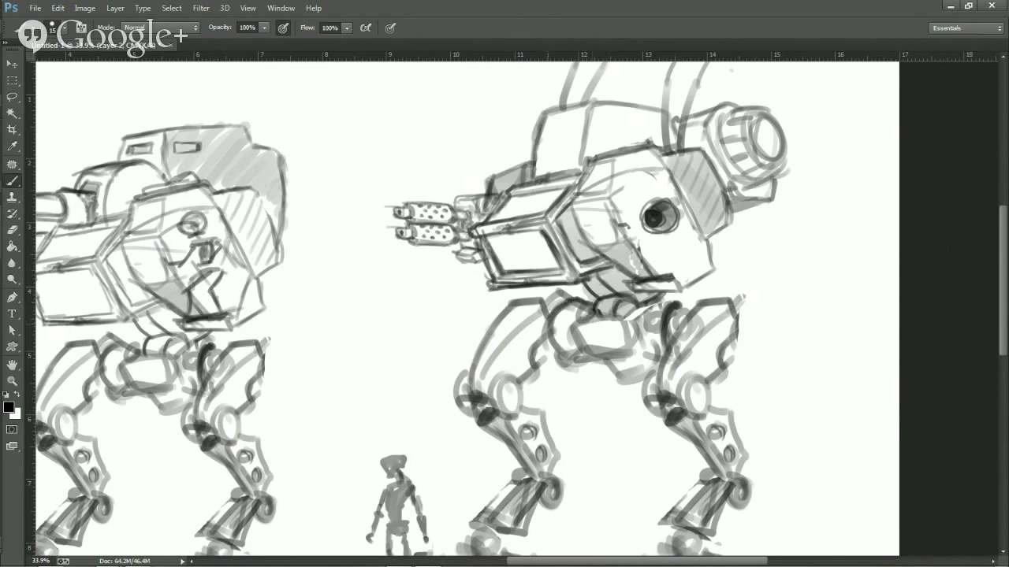
Redraw the duplicated mech's pelvis with bold rounded contours, an inner panel, a hip socket and a curved underside, cleaning stray lines in white.
{"action": "key", "text": "x"}
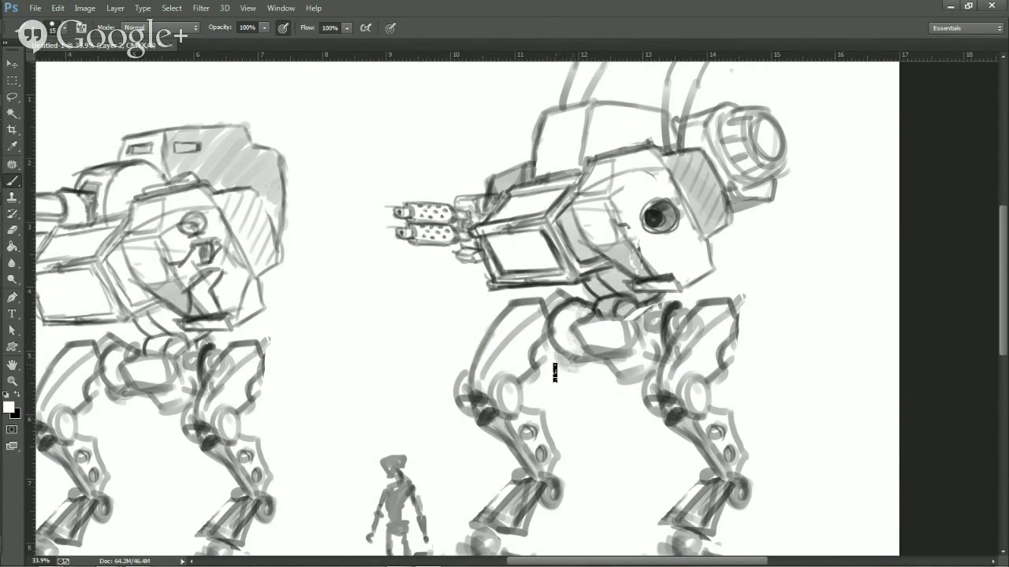
{"action": "key", "text": "x"}
{"action": "mouse_move", "coordinate": [584, 360]}
{"action": "left_mouse_down"}
{"action": "mouse_move", "coordinate": [549, 322]}
{"action": "mouse_move", "coordinate": [576, 368]}
{"action": "mouse_move", "coordinate": [664, 370]}
{"action": "left_mouse_up"}
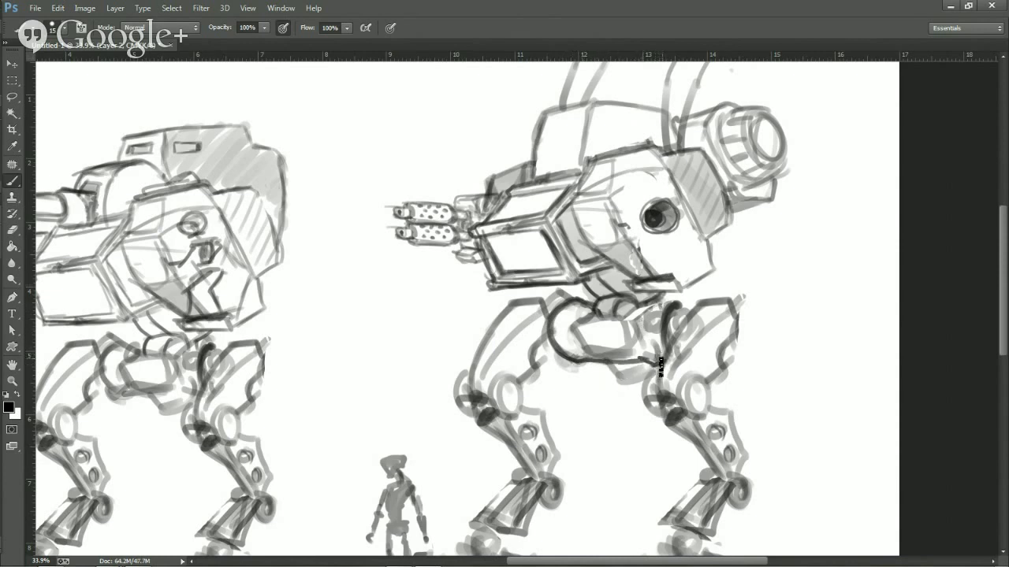
{"action": "mouse_move", "coordinate": [675, 314]}
{"action": "left_mouse_down"}
{"action": "mouse_move", "coordinate": [663, 366]}
{"action": "mouse_move", "coordinate": [653, 345]}
{"action": "left_mouse_up"}
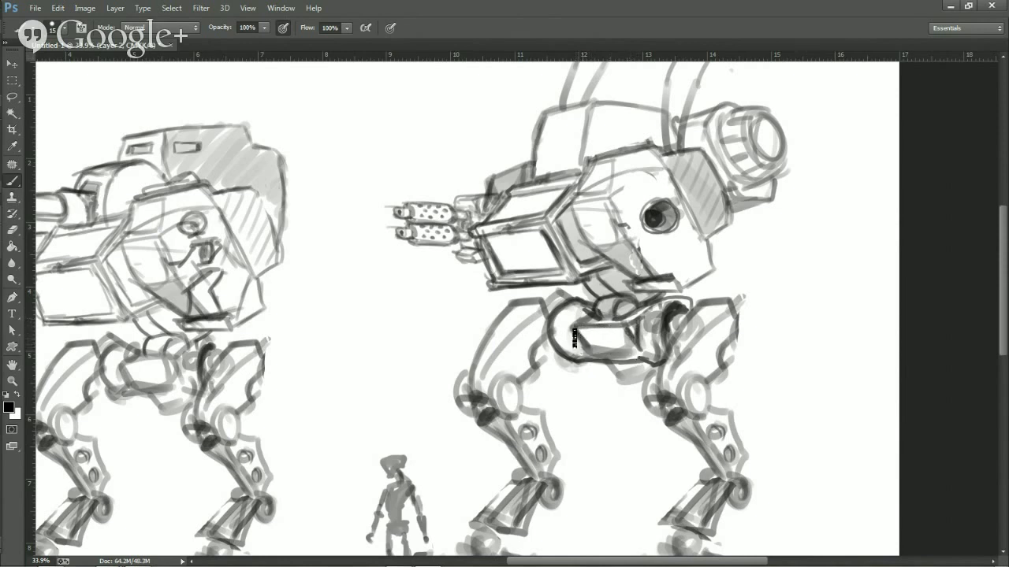
{"action": "key", "text": "x"}
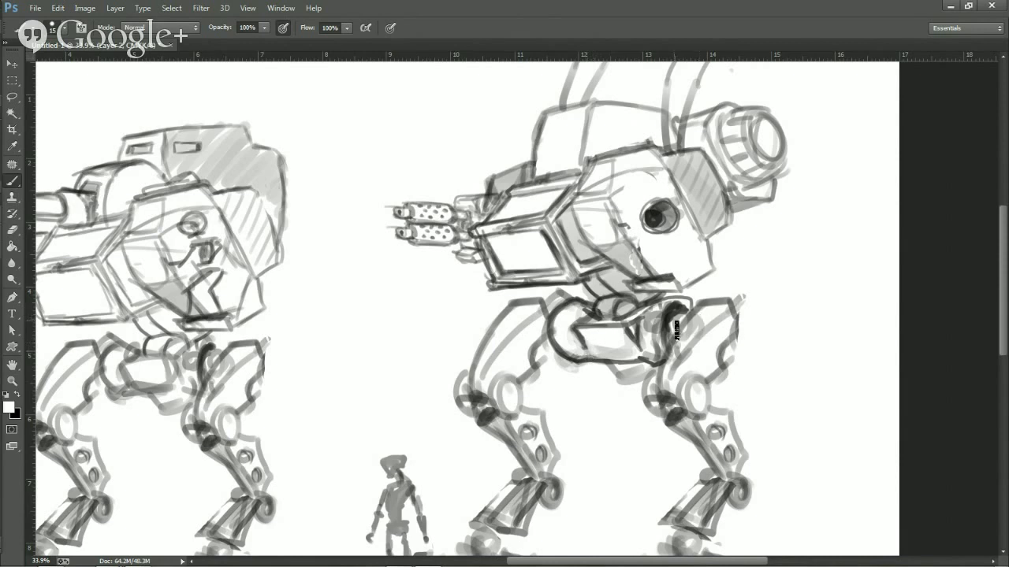
{"action": "key", "text": "x"}
{"action": "mouse_move", "coordinate": [610, 363]}
{"action": "left_mouse_down"}
{"action": "mouse_move", "coordinate": [637, 368]}
{"action": "mouse_move", "coordinate": [643, 383]}
{"action": "left_mouse_up"}
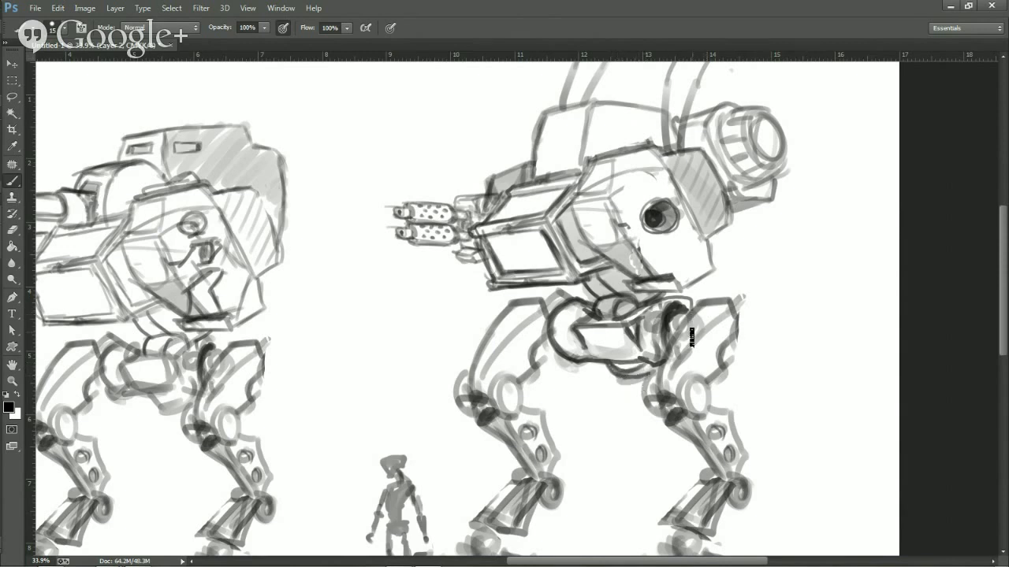
Outline the angular thigh armour of the duplicated mech's right-hand leg and add a boxy knee guard beneath it.
{"action": "left_click_drag", "start_coordinate": [736, 338], "coordinate": [698, 286]}
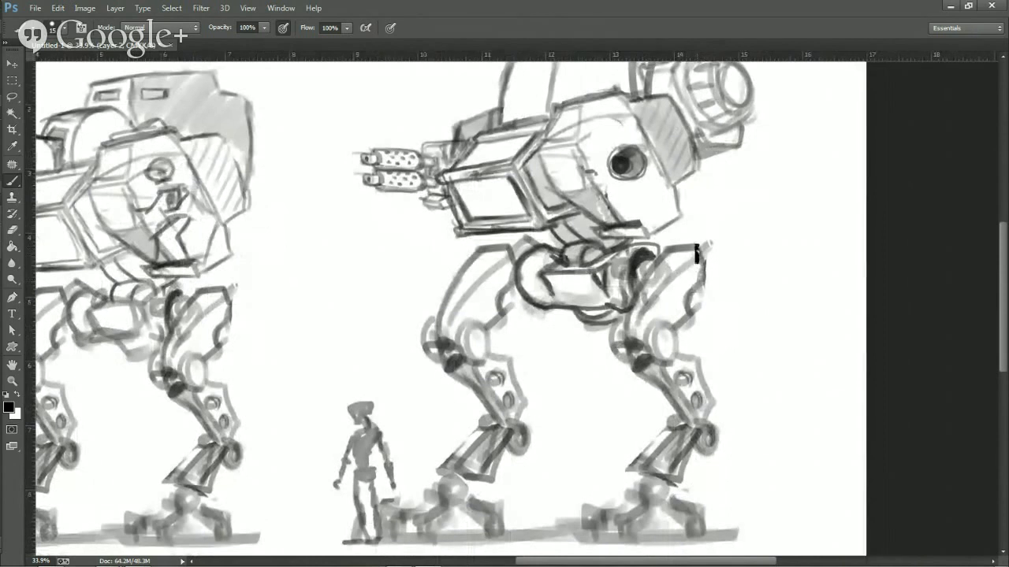
{"action": "mouse_move", "coordinate": [697, 251]}
{"action": "left_mouse_down"}
{"action": "mouse_move", "coordinate": [713, 279]}
{"action": "mouse_move", "coordinate": [683, 305]}
{"action": "mouse_move", "coordinate": [677, 327]}
{"action": "left_mouse_up"}
{"action": "mouse_move", "coordinate": [612, 334]}
{"action": "left_mouse_down"}
{"action": "mouse_move", "coordinate": [605, 375]}
{"action": "mouse_move", "coordinate": [657, 384]}
{"action": "left_mouse_up"}
{"action": "left_click_drag", "start_coordinate": [655, 339], "coordinate": [658, 373]}
{"action": "mouse_move", "coordinate": [655, 339]}
{"action": "left_mouse_down"}
{"action": "mouse_move", "coordinate": [639, 338]}
{"action": "mouse_move", "coordinate": [636, 312]}
{"action": "mouse_move", "coordinate": [700, 254]}
{"action": "mouse_move", "coordinate": [663, 261]}
{"action": "mouse_move", "coordinate": [631, 303]}
{"action": "left_mouse_up"}
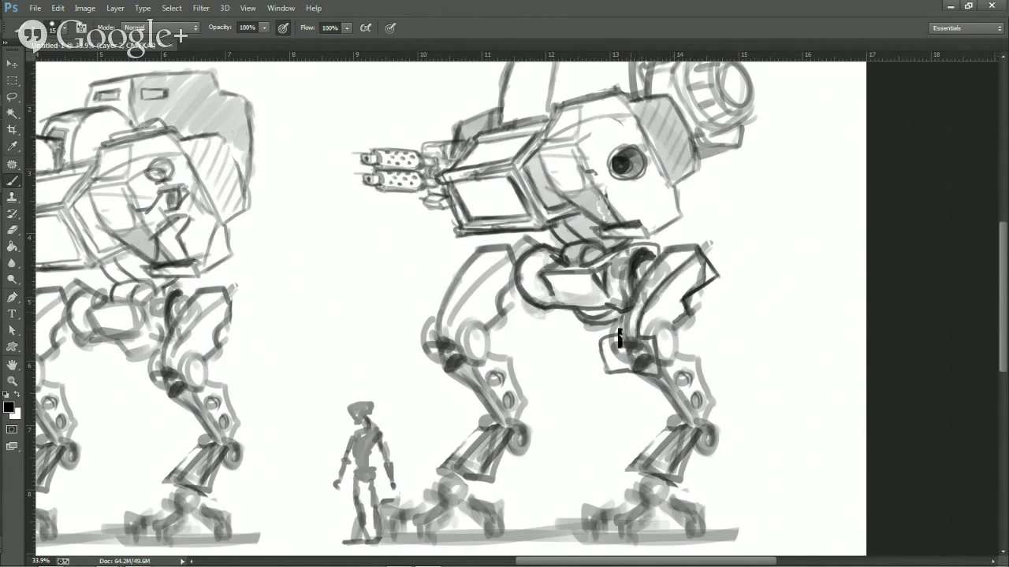
Paint white inside the right-hand leg's thigh armour to clear the old sketch lines, alternating with black touch-ups.
{"action": "key", "text": "x"}
{"action": "key", "text": "x"}
{"action": "key", "text": "x"}
{"action": "key", "text": "x"}
{"action": "key", "text": "x"}
{"action": "mouse_move", "coordinate": [635, 333]}
{"action": "left_mouse_down"}
{"action": "mouse_move", "coordinate": [632, 312]}
{"action": "mouse_move", "coordinate": [664, 275]}
{"action": "mouse_move", "coordinate": [686, 282]}
{"action": "left_mouse_up"}
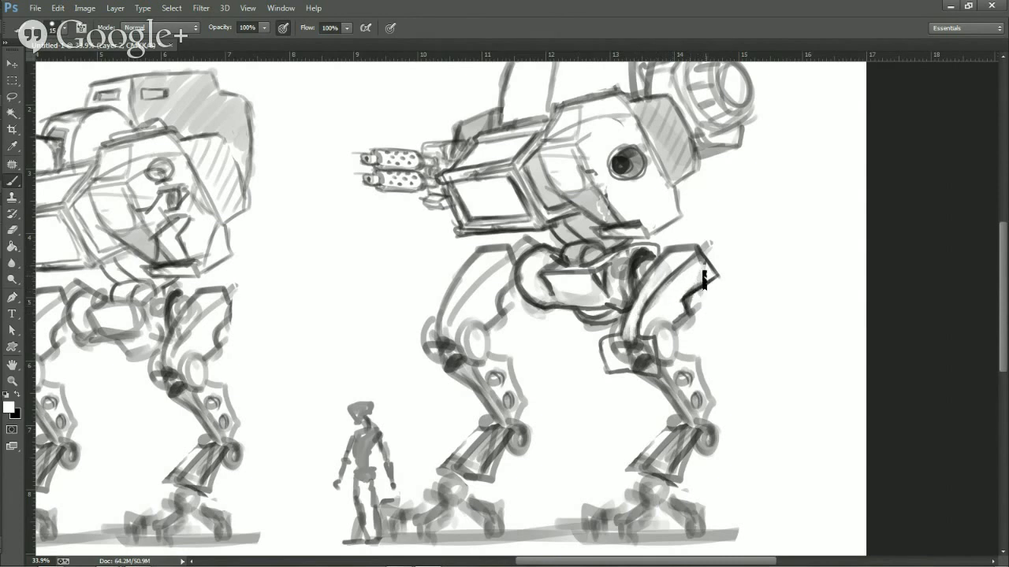
Draw a small round detail behind the right-hand thigh and a ringed knee joint, and clear the knee guard's interior in white.
{"action": "key", "text": "x"}
{"action": "left_click_drag", "start_coordinate": [690, 309], "coordinate": [696, 299]}
{"action": "mouse_move", "coordinate": [644, 335]}
{"action": "left_mouse_down"}
{"action": "mouse_move", "coordinate": [684, 325]}
{"action": "mouse_move", "coordinate": [686, 346]}
{"action": "left_mouse_up"}
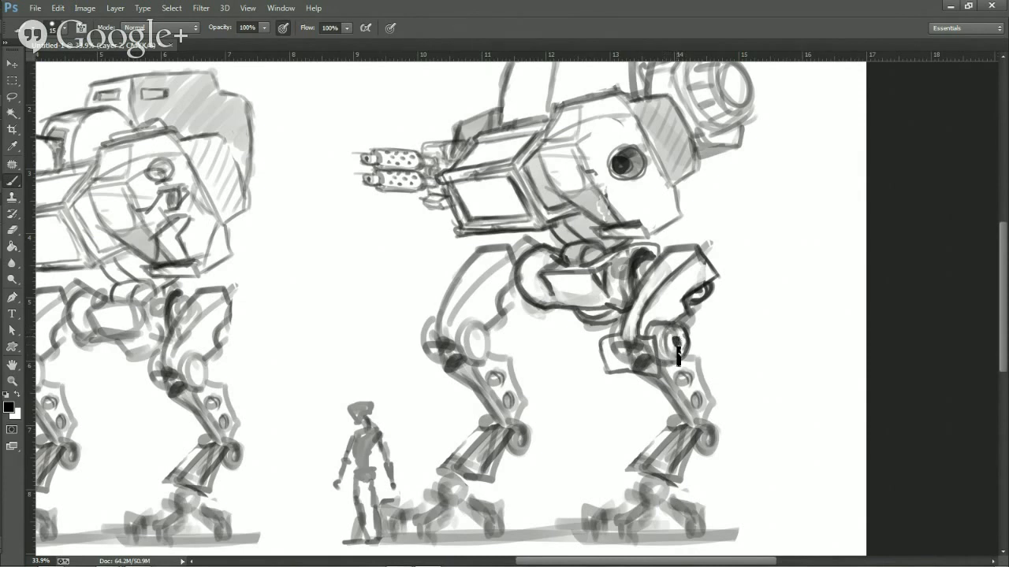
{"action": "key", "text": "x"}
{"action": "mouse_move", "coordinate": [636, 362]}
{"action": "left_mouse_down"}
{"action": "mouse_move", "coordinate": [609, 352]}
{"action": "mouse_move", "coordinate": [620, 347]}
{"action": "mouse_move", "coordinate": [615, 364]}
{"action": "mouse_move", "coordinate": [636, 360]}
{"action": "mouse_move", "coordinate": [630, 371]}
{"action": "mouse_move", "coordinate": [647, 368]}
{"action": "mouse_move", "coordinate": [651, 379]}
{"action": "mouse_move", "coordinate": [652, 324]}
{"action": "left_mouse_up"}
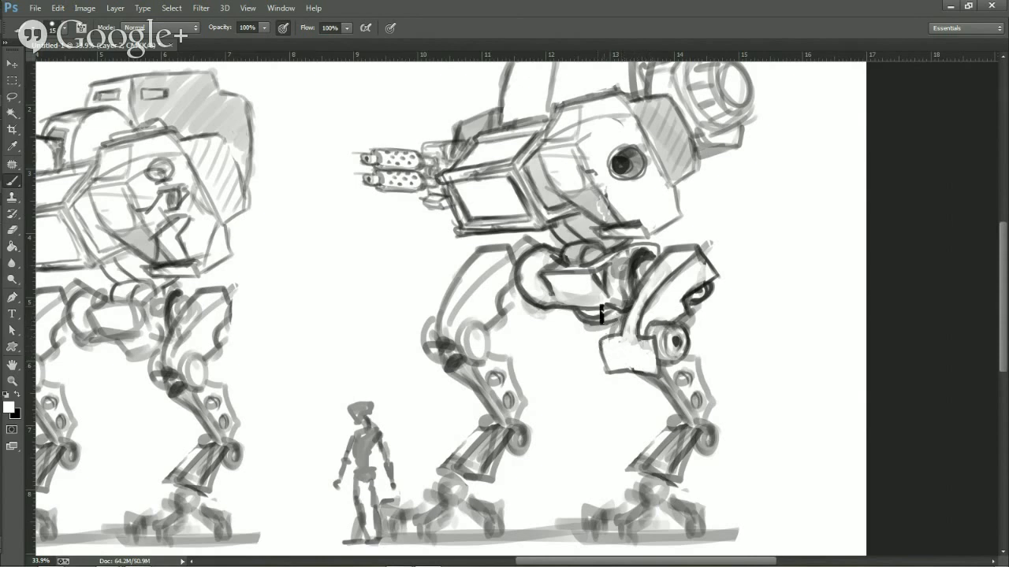
Refine the right-hand leg's knee guard and shin with grey shading, dark holes and a light strut, and outline a ringed ankle joint.
{"action": "key", "text": "x"}
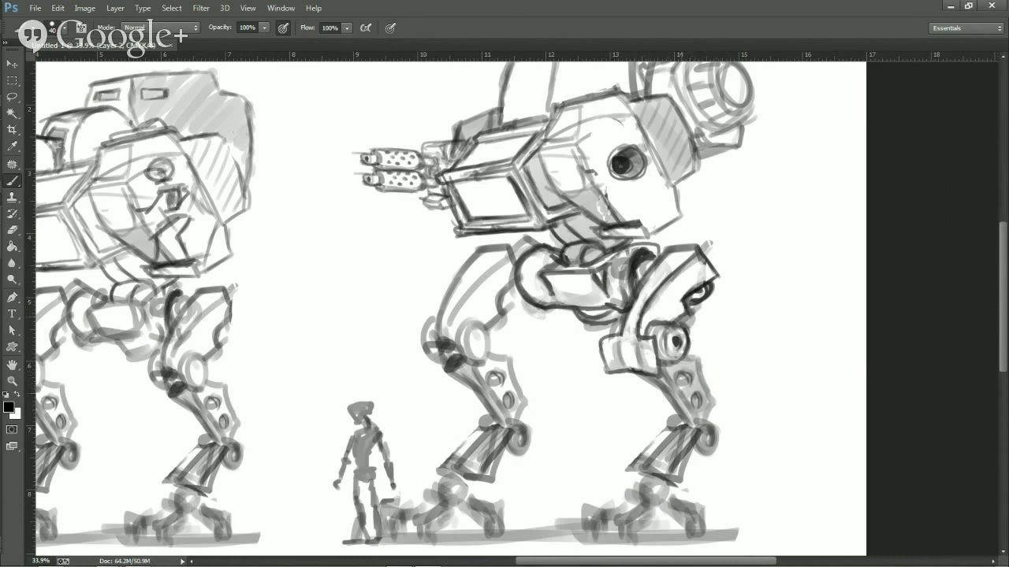
{"action": "key", "text": "x"}
{"action": "key", "text": "x"}
{"action": "key", "text": "x"}
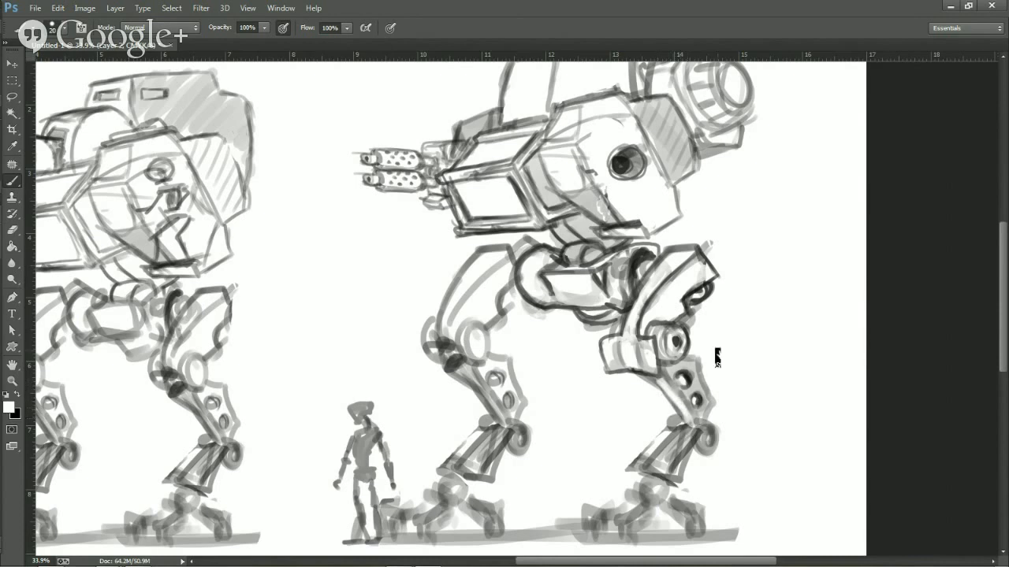
{"action": "key", "text": "x"}
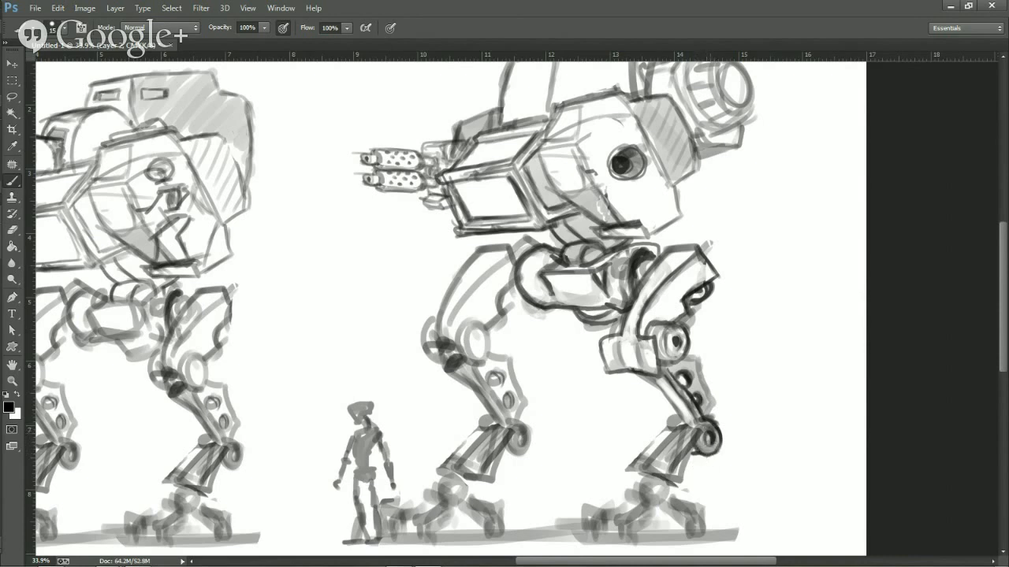
{"action": "key", "text": "x"}
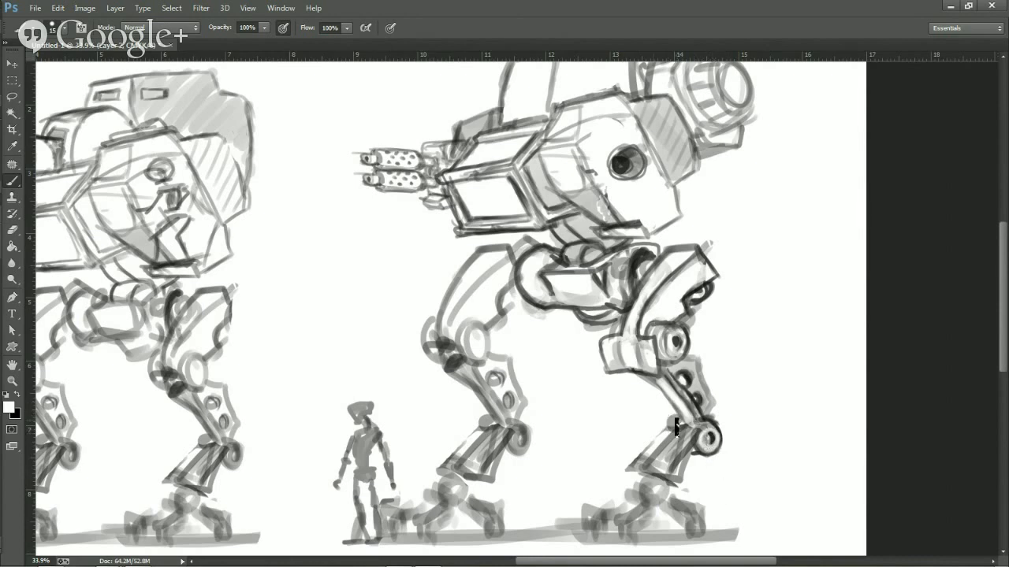
Outline the slanted lower segment between the right-hand leg's ankle joint and foot in black, and clear its interior with white.
{"action": "key", "text": "x"}
{"action": "key", "text": "x"}
{"action": "key", "text": "x"}
{"action": "left_click_drag", "start_coordinate": [686, 433], "coordinate": [635, 467]}
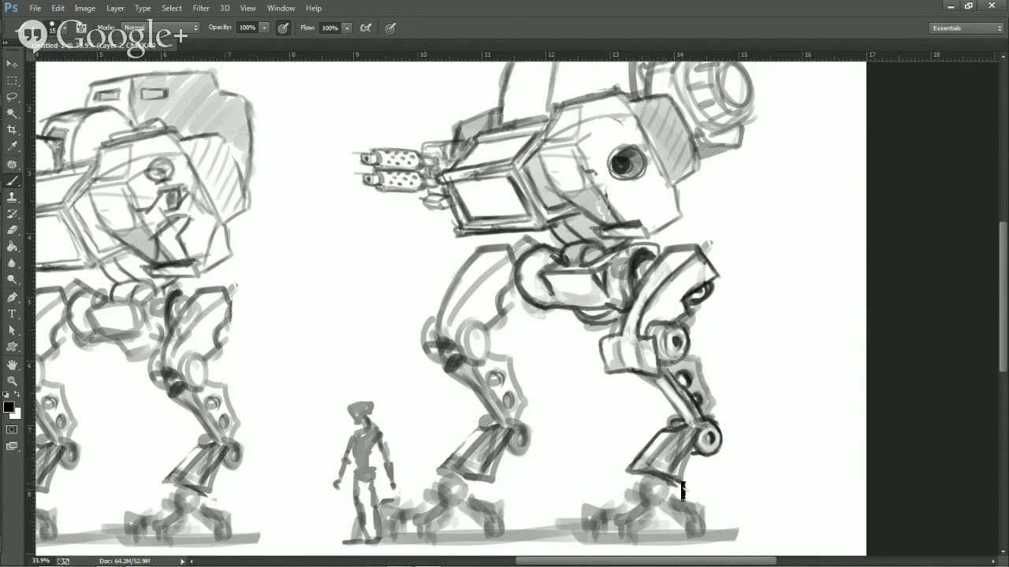
{"action": "key", "text": "x"}
{"action": "key", "text": "x"}
{"action": "key", "text": "x"}
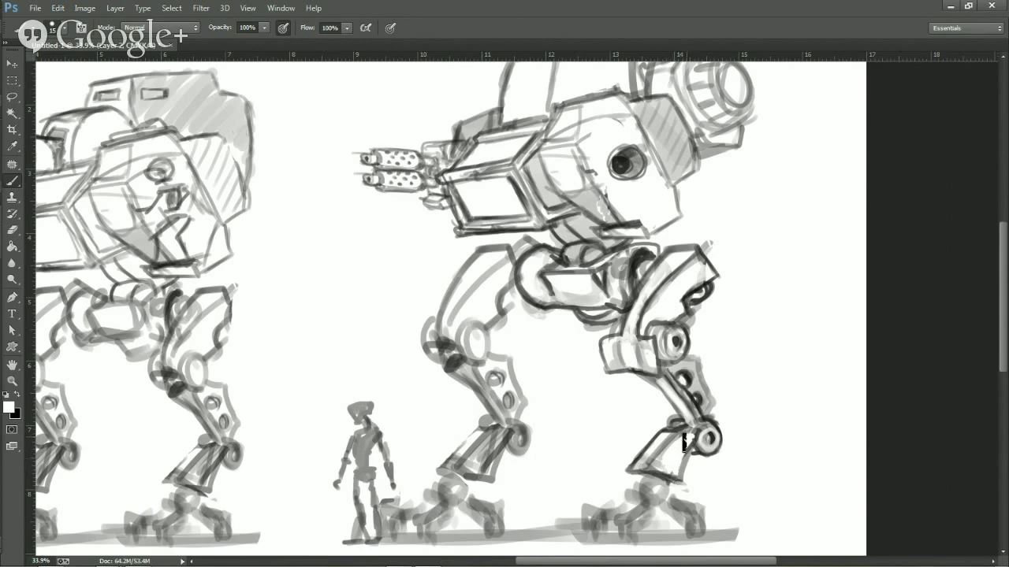
Redraw the hip joint above the right-hand thigh with concentric black arcs and white cleanup between them.
{"action": "key", "text": "x"}
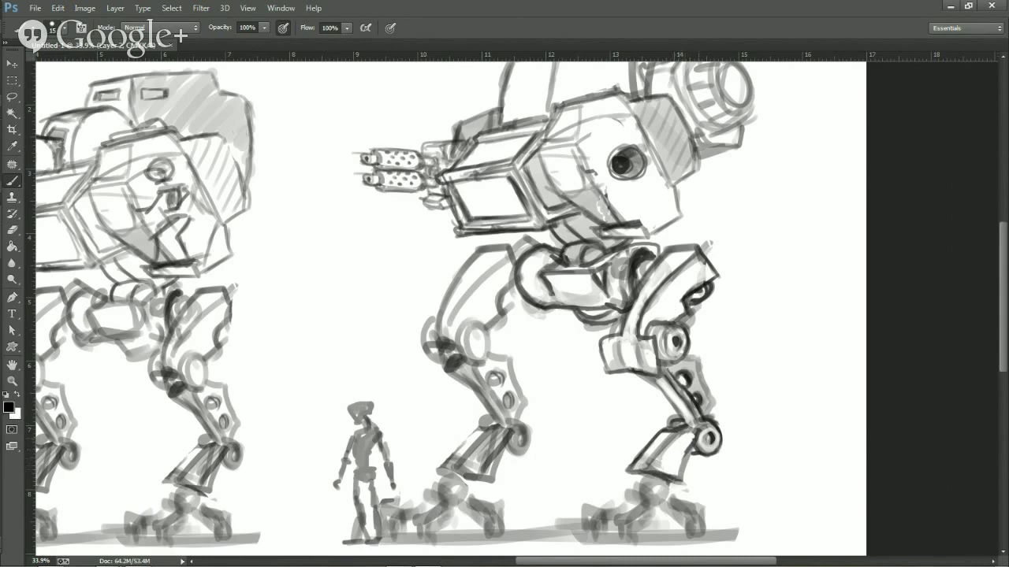
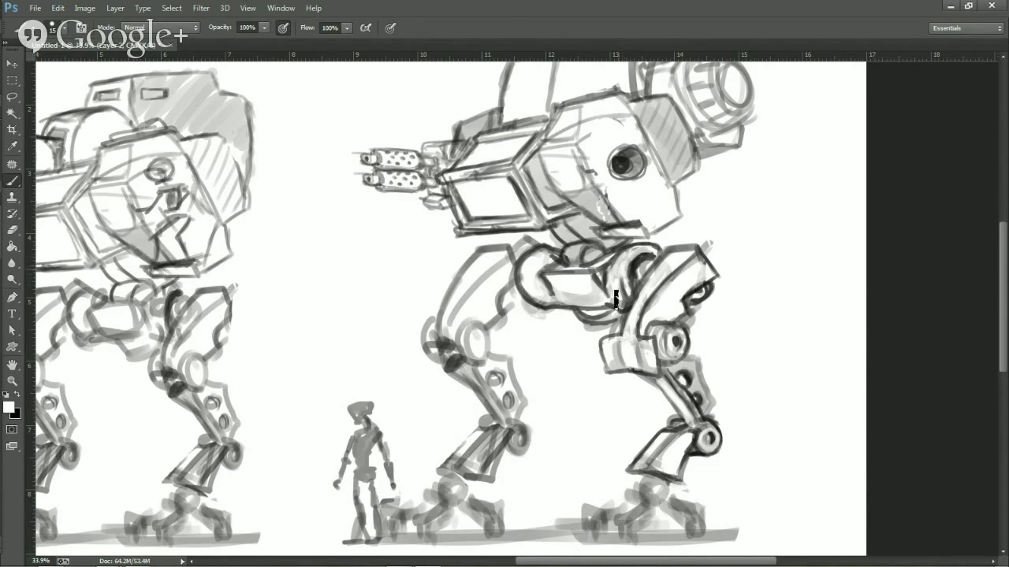
{"action": "key", "text": "x"}
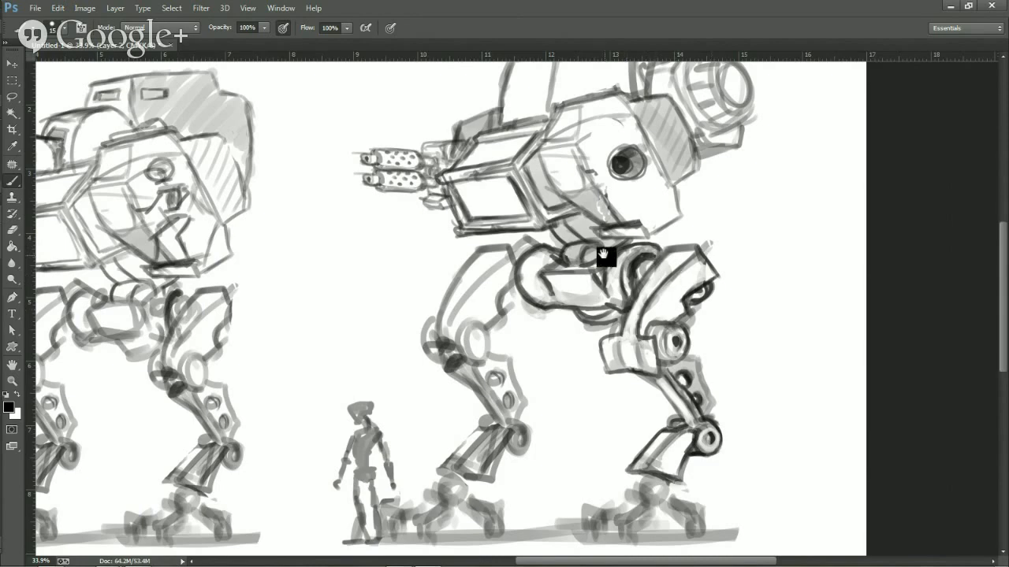
Redraw the narrow lip along the hull's underside with a bold black edge and a white band beneath it.
{"action": "left_click_drag", "start_coordinate": [606, 256], "coordinate": [634, 319]}
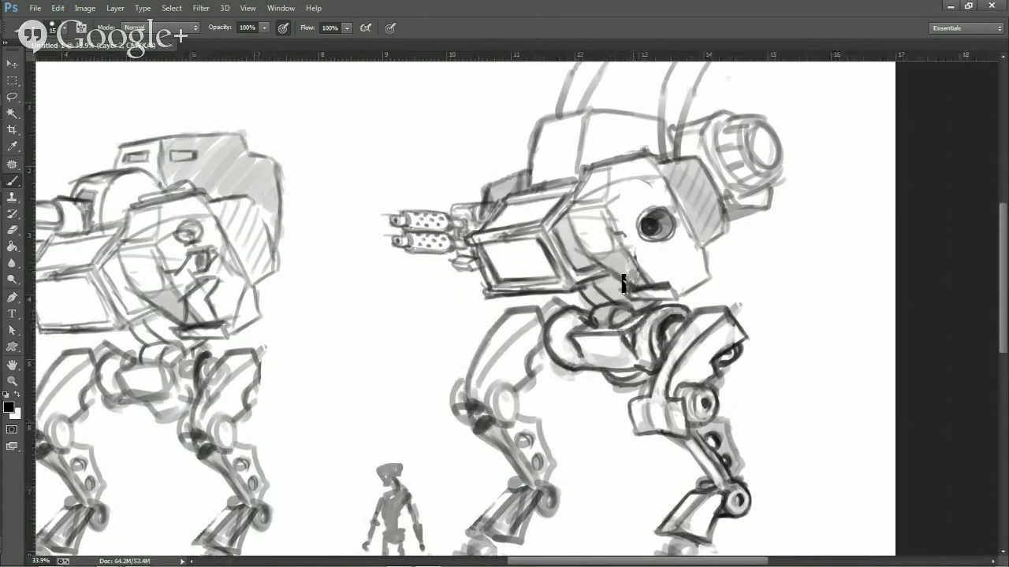
{"action": "mouse_move", "coordinate": [617, 278]}
{"action": "left_mouse_down"}
{"action": "mouse_move", "coordinate": [613, 264]}
{"action": "mouse_move", "coordinate": [599, 266]}
{"action": "mouse_move", "coordinate": [631, 269]}
{"action": "mouse_move", "coordinate": [627, 282]}
{"action": "mouse_move", "coordinate": [646, 300]}
{"action": "mouse_move", "coordinate": [631, 301]}
{"action": "mouse_move", "coordinate": [659, 299]}
{"action": "left_mouse_up"}
{"action": "key", "text": "x"}
{"action": "key", "text": "x"}
Draw a cylindrical ankle joint with a ringed end cap above the right-hand foot, using black outlines and white cleanup.
{"action": "left_click_drag", "start_coordinate": [659, 342], "coordinate": [697, 299]}
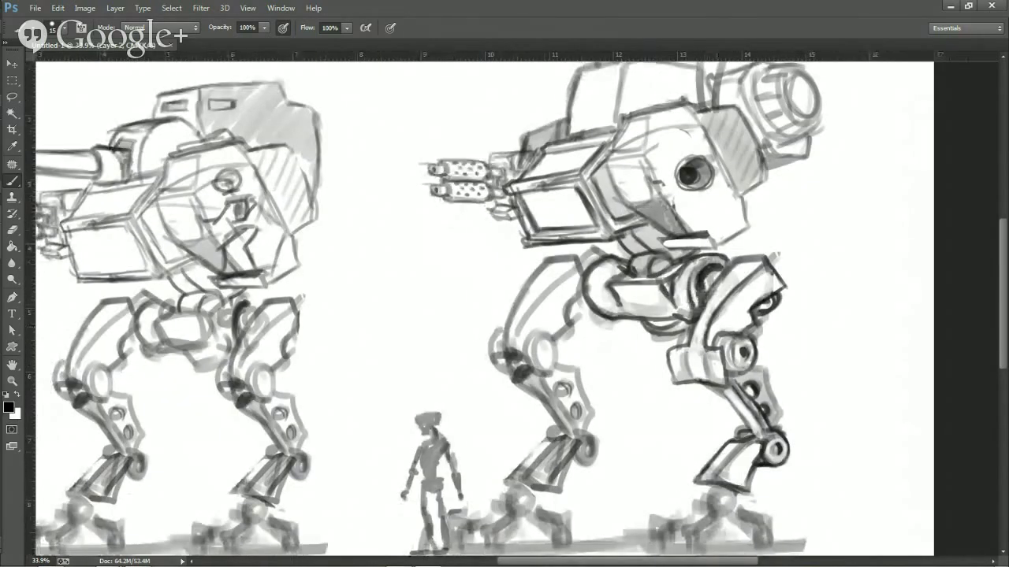
{"action": "left_click_drag", "start_coordinate": [693, 370], "coordinate": [679, 326]}
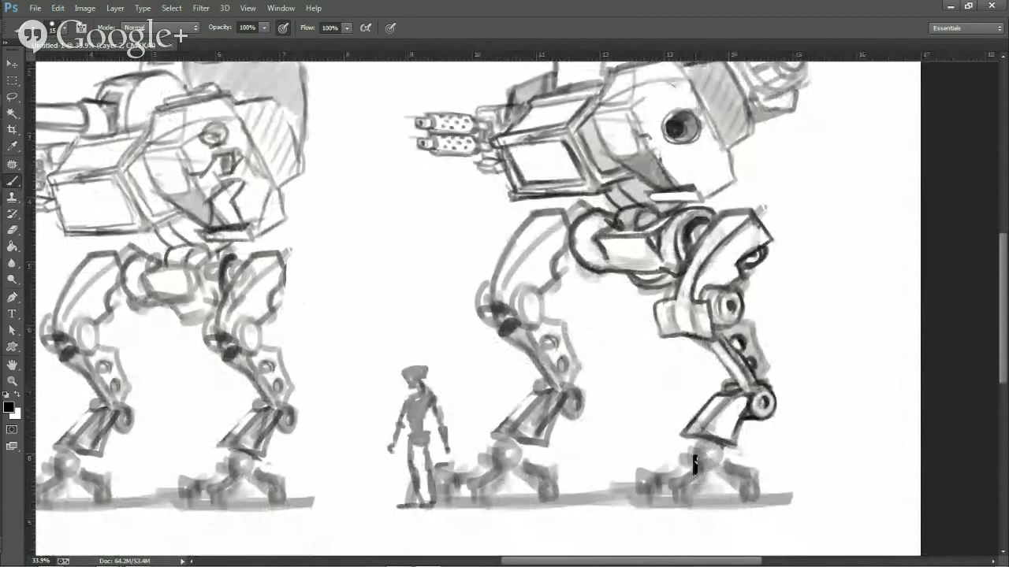
{"action": "mouse_move", "coordinate": [698, 446]}
{"action": "left_mouse_down"}
{"action": "mouse_move", "coordinate": [684, 465]}
{"action": "mouse_move", "coordinate": [707, 448]}
{"action": "mouse_move", "coordinate": [699, 469]}
{"action": "mouse_move", "coordinate": [684, 458]}
{"action": "mouse_move", "coordinate": [700, 476]}
{"action": "mouse_move", "coordinate": [708, 452]}
{"action": "mouse_move", "coordinate": [702, 473]}
{"action": "mouse_move", "coordinate": [734, 465]}
{"action": "left_mouse_up"}
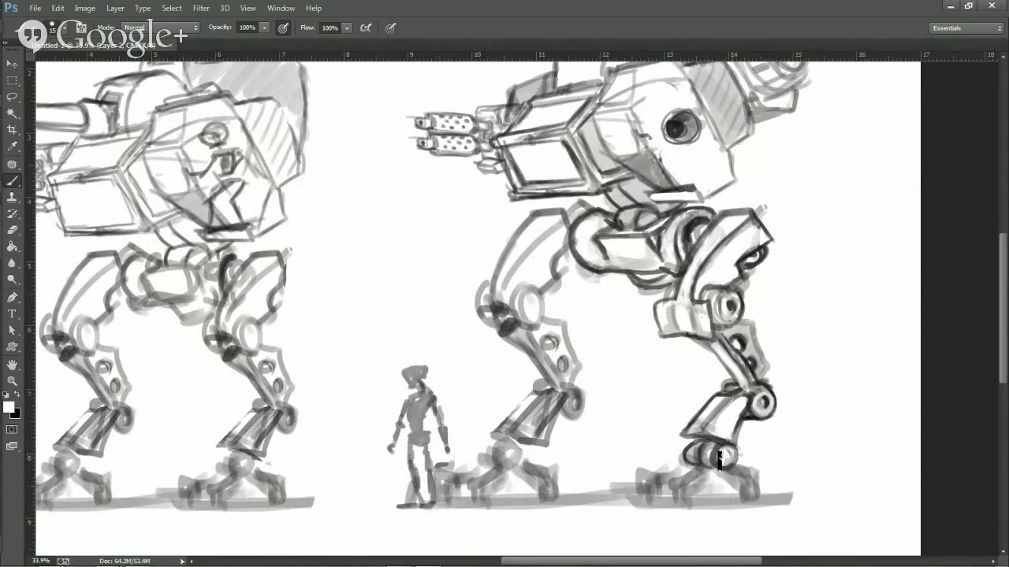
{"action": "key", "text": "x"}
{"action": "key", "text": "x"}
{"action": "key", "text": "x"}
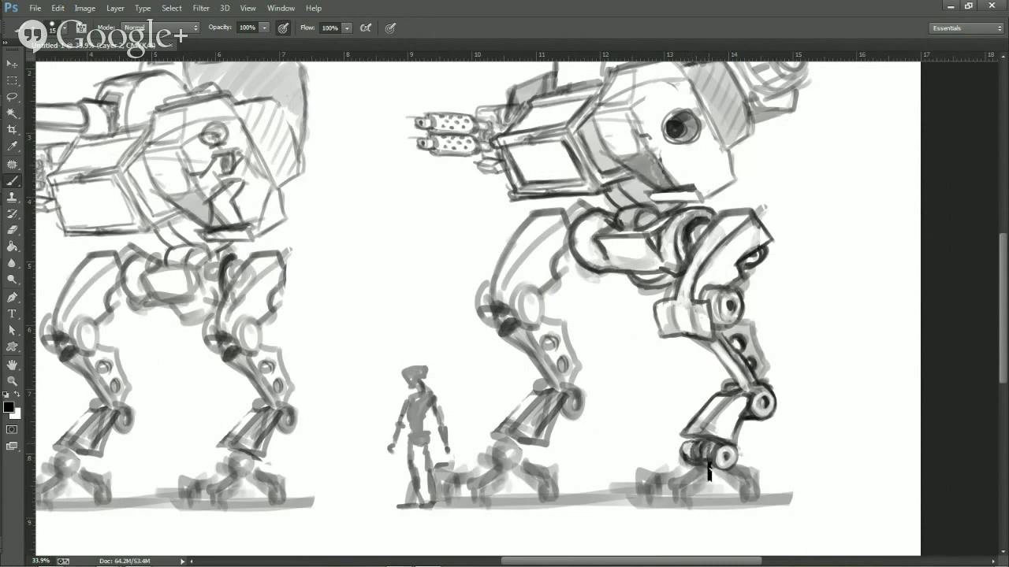
Outline the right-hand foot in black with two long segmented front toes and a bent rear toe.
{"action": "left_click_drag", "start_coordinate": [784, 445], "coordinate": [775, 391]}
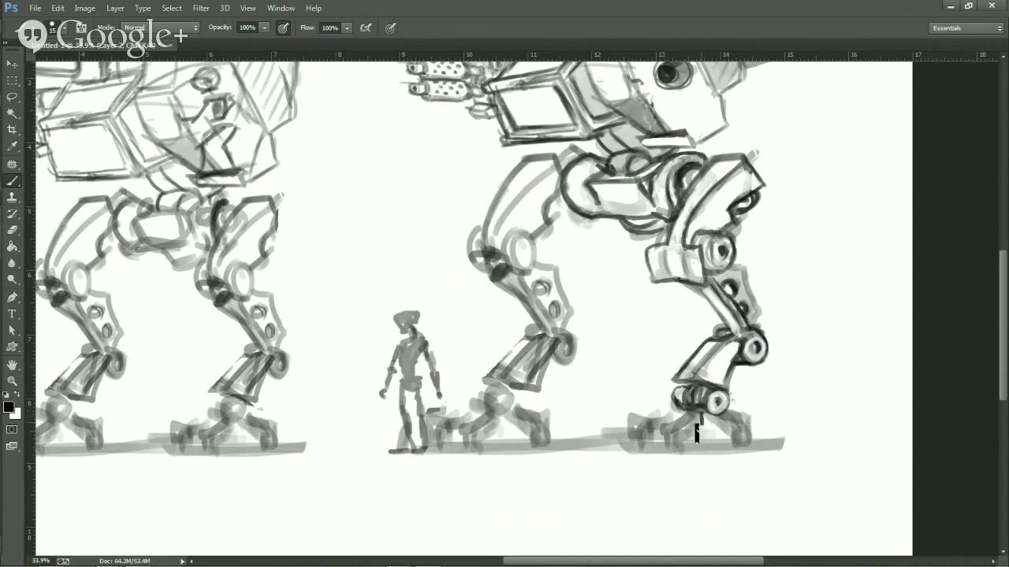
{"action": "mouse_move", "coordinate": [679, 434]}
{"action": "left_mouse_down"}
{"action": "mouse_move", "coordinate": [686, 417]}
{"action": "mouse_move", "coordinate": [635, 459]}
{"action": "mouse_move", "coordinate": [623, 423]}
{"action": "mouse_move", "coordinate": [594, 444]}
{"action": "mouse_move", "coordinate": [604, 454]}
{"action": "mouse_move", "coordinate": [666, 455]}
{"action": "mouse_move", "coordinate": [697, 432]}
{"action": "mouse_move", "coordinate": [687, 445]}
{"action": "left_mouse_up"}
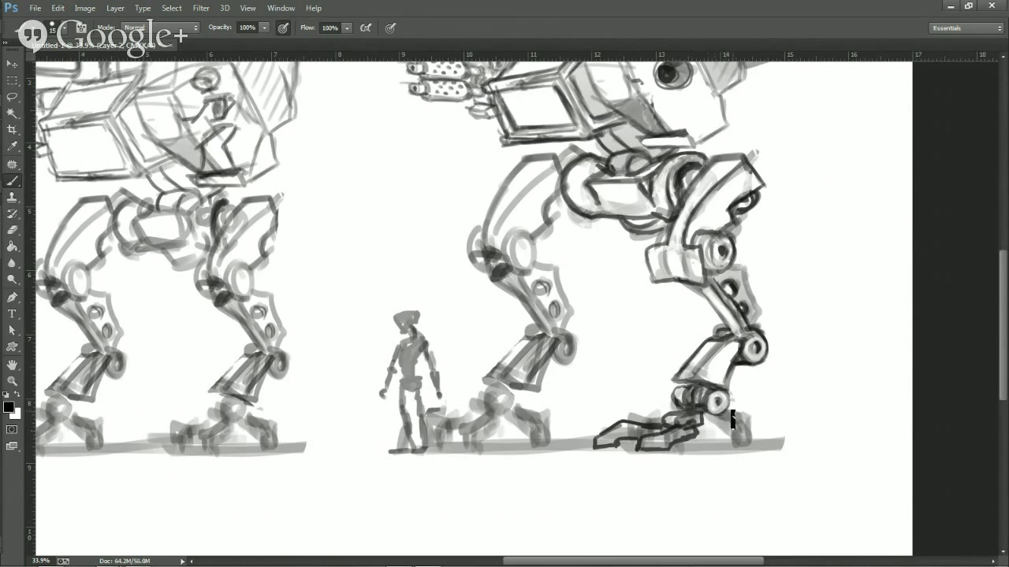
{"action": "left_click_drag", "start_coordinate": [730, 405], "coordinate": [752, 408]}
{"action": "mouse_move", "coordinate": [739, 422]}
{"action": "left_mouse_down"}
{"action": "mouse_move", "coordinate": [746, 444]}
{"action": "mouse_move", "coordinate": [765, 422]}
{"action": "mouse_move", "coordinate": [772, 444]}
{"action": "left_mouse_up"}
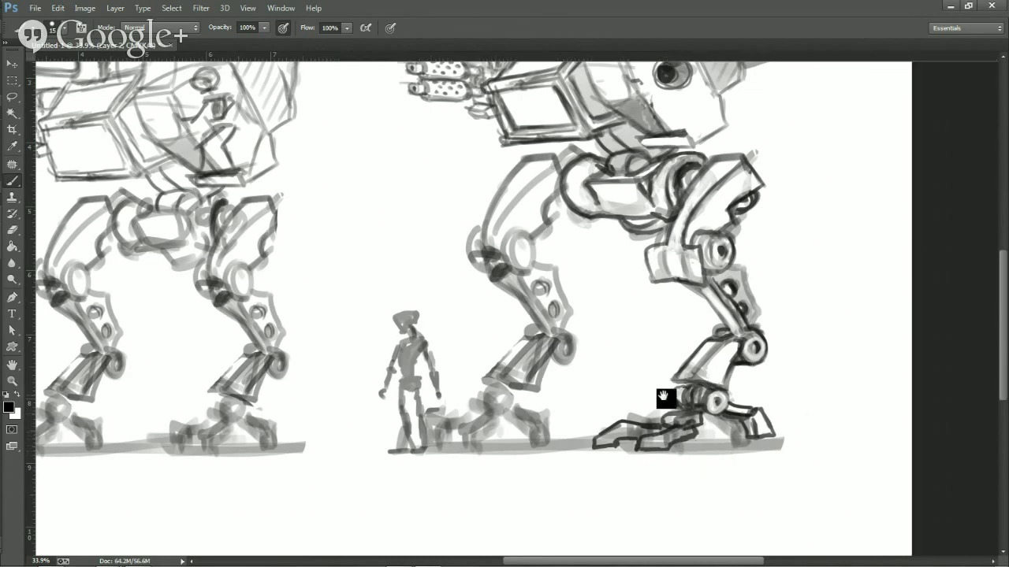
Erase the right-hand mech's rough left-hand leg from thigh to foot.
{"action": "left_click_drag", "start_coordinate": [665, 396], "coordinate": [659, 441]}
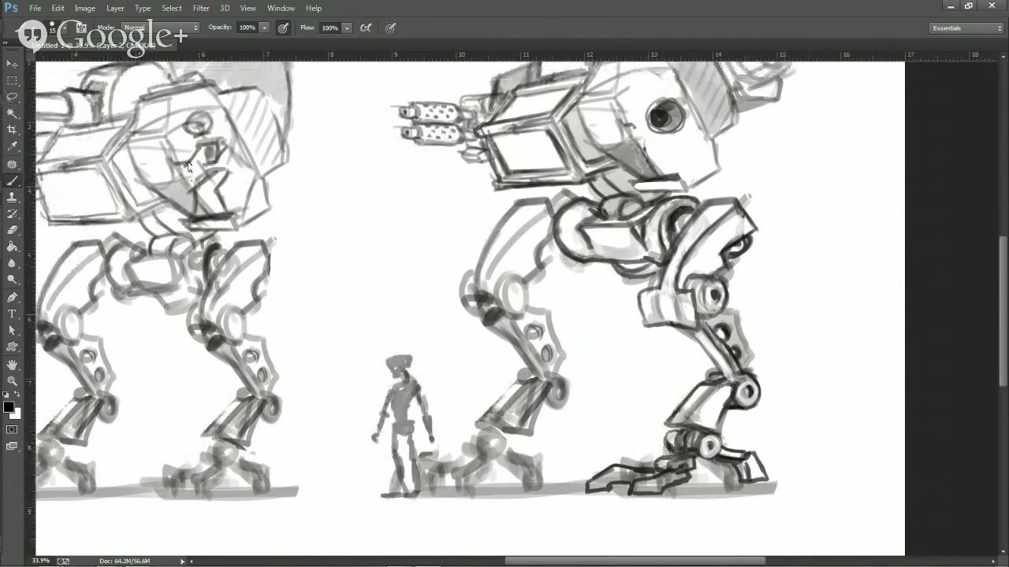
{"action": "key", "text": "e"}
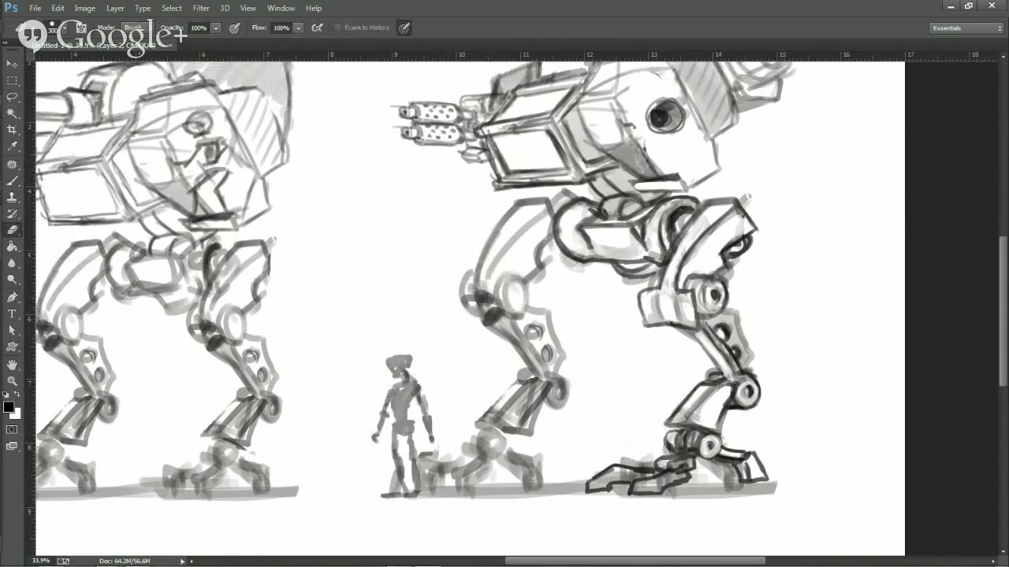
{"action": "mouse_move", "coordinate": [563, 293]}
{"action": "left_mouse_down"}
{"action": "mouse_move", "coordinate": [527, 292]}
{"action": "mouse_move", "coordinate": [489, 270]}
{"action": "mouse_move", "coordinate": [486, 238]}
{"action": "mouse_move", "coordinate": [534, 254]}
{"action": "mouse_move", "coordinate": [504, 196]}
{"action": "mouse_move", "coordinate": [573, 171]}
{"action": "mouse_move", "coordinate": [546, 193]}
{"action": "mouse_move", "coordinate": [559, 167]}
{"action": "mouse_move", "coordinate": [510, 184]}
{"action": "mouse_move", "coordinate": [530, 227]}
{"action": "mouse_move", "coordinate": [533, 205]}
{"action": "mouse_move", "coordinate": [543, 227]}
{"action": "mouse_move", "coordinate": [539, 198]}
{"action": "mouse_move", "coordinate": [549, 235]}
{"action": "mouse_move", "coordinate": [547, 189]}
{"action": "mouse_move", "coordinate": [542, 216]}
{"action": "mouse_move", "coordinate": [563, 260]}
{"action": "mouse_move", "coordinate": [547, 324]}
{"action": "mouse_move", "coordinate": [514, 303]}
{"action": "mouse_move", "coordinate": [549, 338]}
{"action": "mouse_move", "coordinate": [535, 362]}
{"action": "mouse_move", "coordinate": [566, 384]}
{"action": "mouse_move", "coordinate": [520, 411]}
{"action": "mouse_move", "coordinate": [498, 410]}
{"action": "mouse_move", "coordinate": [460, 441]}
{"action": "mouse_move", "coordinate": [423, 443]}
{"action": "mouse_move", "coordinate": [447, 460]}
{"action": "mouse_move", "coordinate": [553, 456]}
{"action": "mouse_move", "coordinate": [506, 452]}
{"action": "mouse_move", "coordinate": [528, 427]}
{"action": "left_mouse_up"}
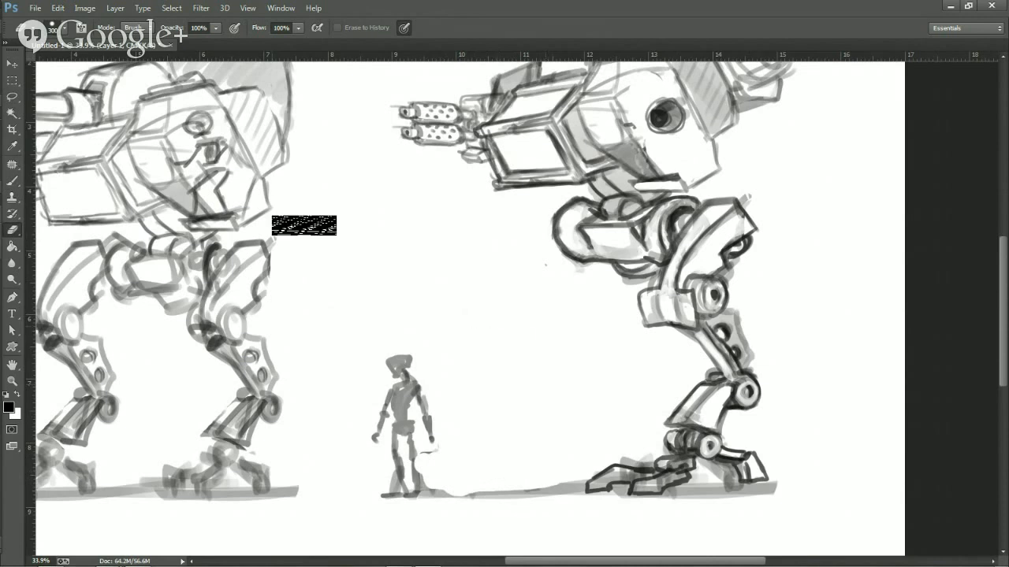
{"action": "left_click", "coordinate": [12, 96]}
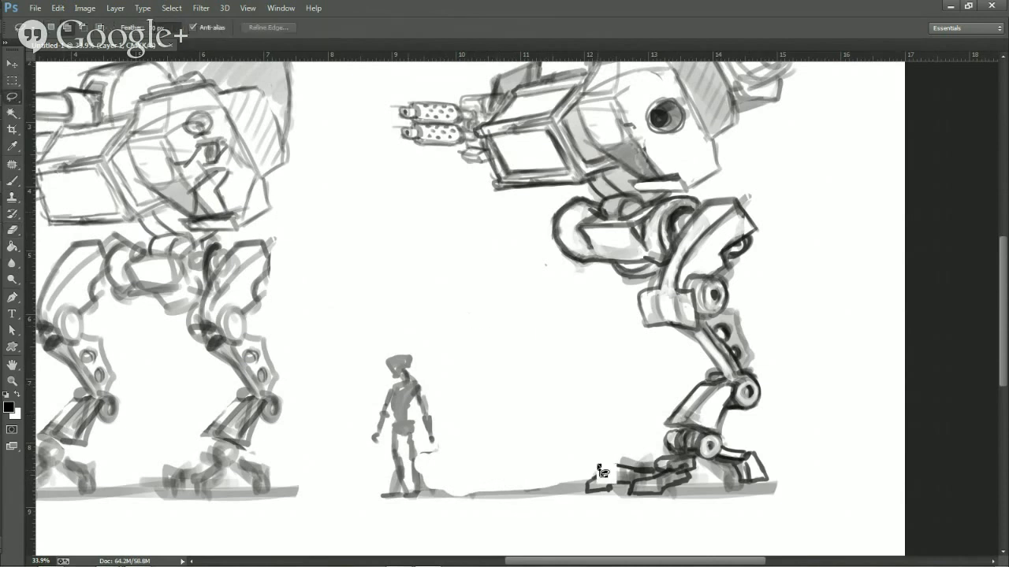
{"action": "mouse_move", "coordinate": [599, 509]}
{"action": "left_mouse_down"}
{"action": "mouse_move", "coordinate": [599, 455]}
{"action": "mouse_move", "coordinate": [657, 407]}
{"action": "mouse_move", "coordinate": [672, 375]}
{"action": "mouse_move", "coordinate": [621, 337]}
{"action": "mouse_move", "coordinate": [623, 301]}
{"action": "mouse_move", "coordinate": [662, 272]}
{"action": "mouse_move", "coordinate": [706, 205]}
{"action": "mouse_move", "coordinate": [764, 177]}
{"action": "mouse_move", "coordinate": [812, 213]}
{"action": "mouse_move", "coordinate": [824, 331]}
{"action": "mouse_move", "coordinate": [801, 489]}
{"action": "mouse_move", "coordinate": [714, 534]}
{"action": "mouse_move", "coordinate": [590, 524]}
{"action": "mouse_move", "coordinate": [548, 506]}
{"action": "left_mouse_up"}
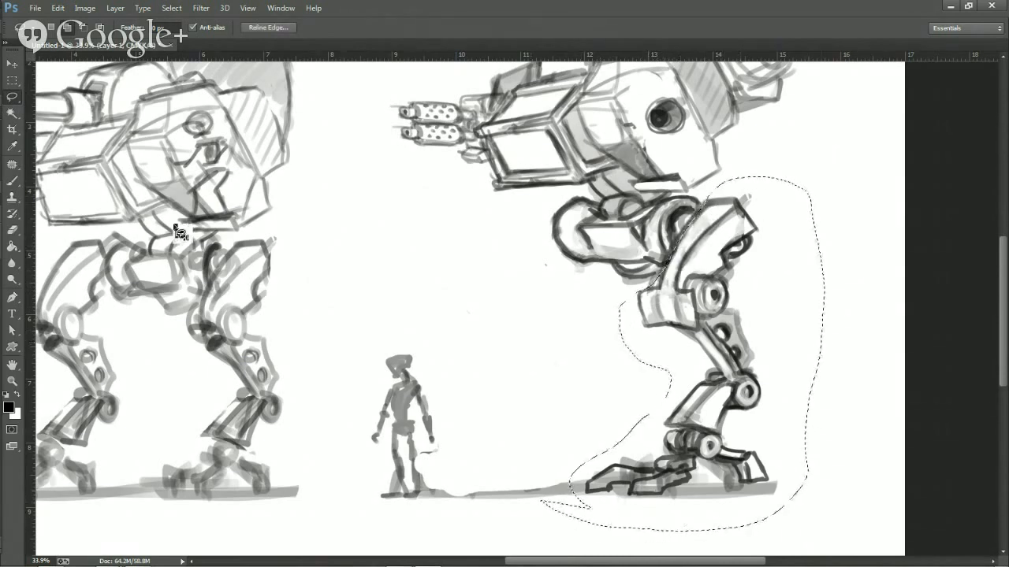
{"action": "left_click", "coordinate": [11, 63]}
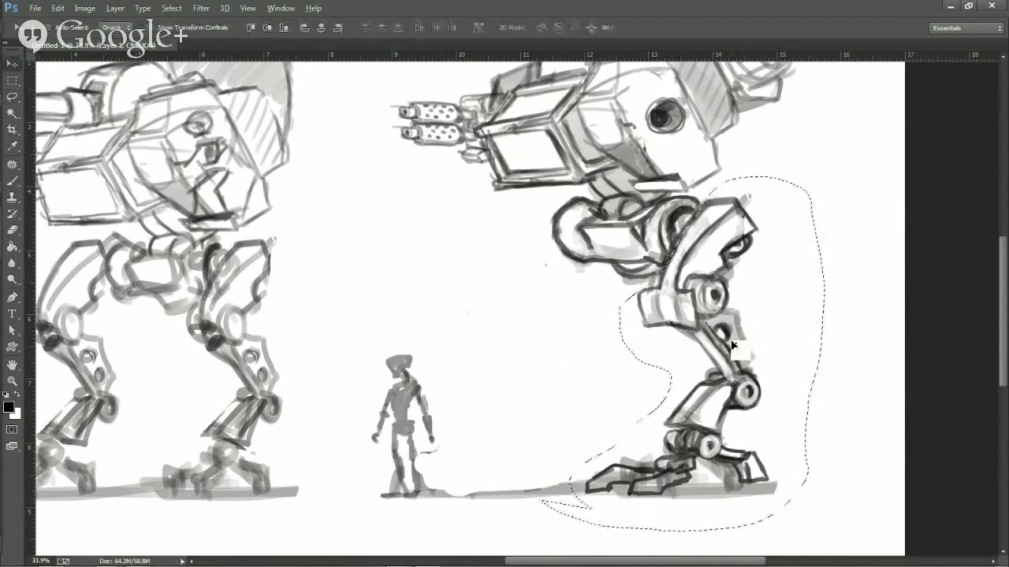
{"action": "left_click_drag", "start_coordinate": [735, 345], "coordinate": [522, 351]}
{"action": "key", "text": "ctrl+z"}
{"action": "key", "text": "ctrl+z"}
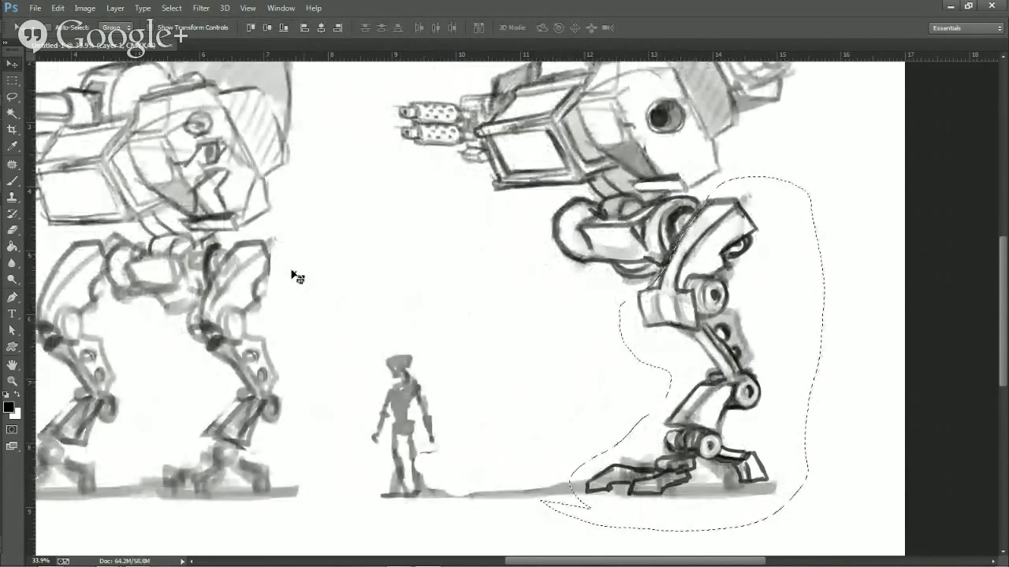
{"action": "key", "text": "ctrl+d"}
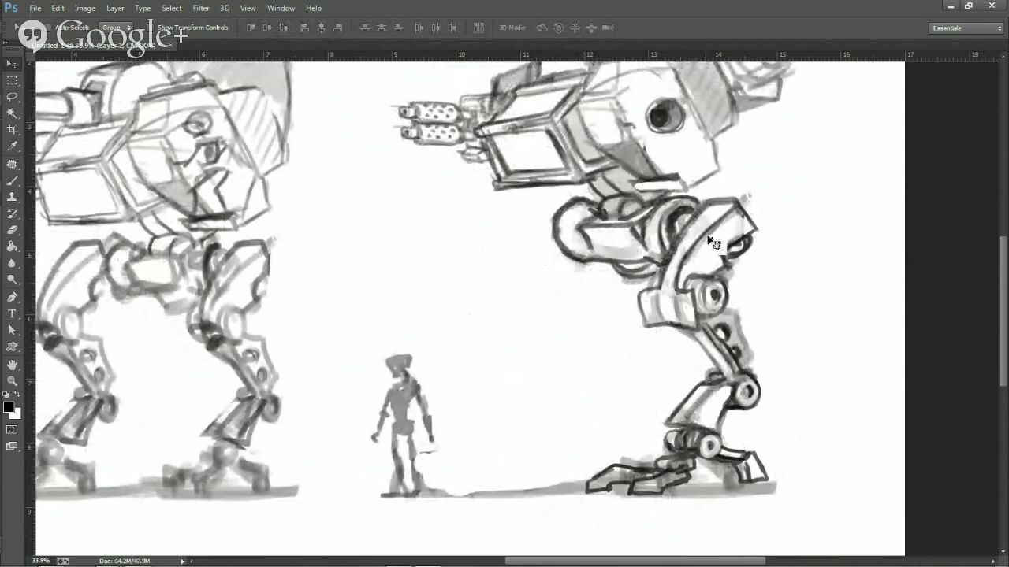
Select the refined right-hand leg with a freehand outline and place a duplicate of it at the opposite hip.
{"action": "left_click", "coordinate": [11, 96]}
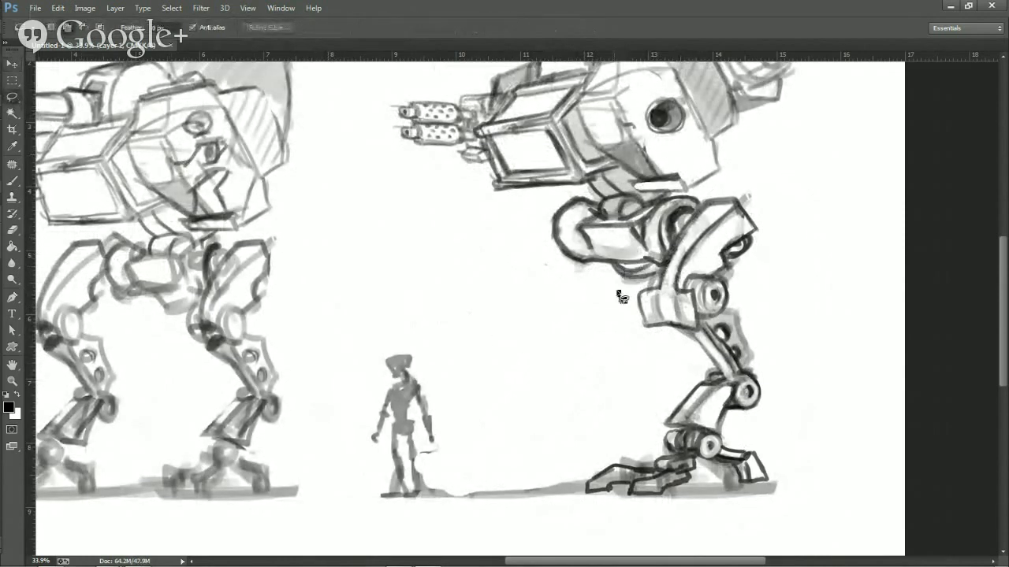
{"action": "left_click_drag", "start_coordinate": [617, 323], "coordinate": [637, 288]}
{"action": "left_click_drag", "start_coordinate": [678, 258], "coordinate": [683, 260]}
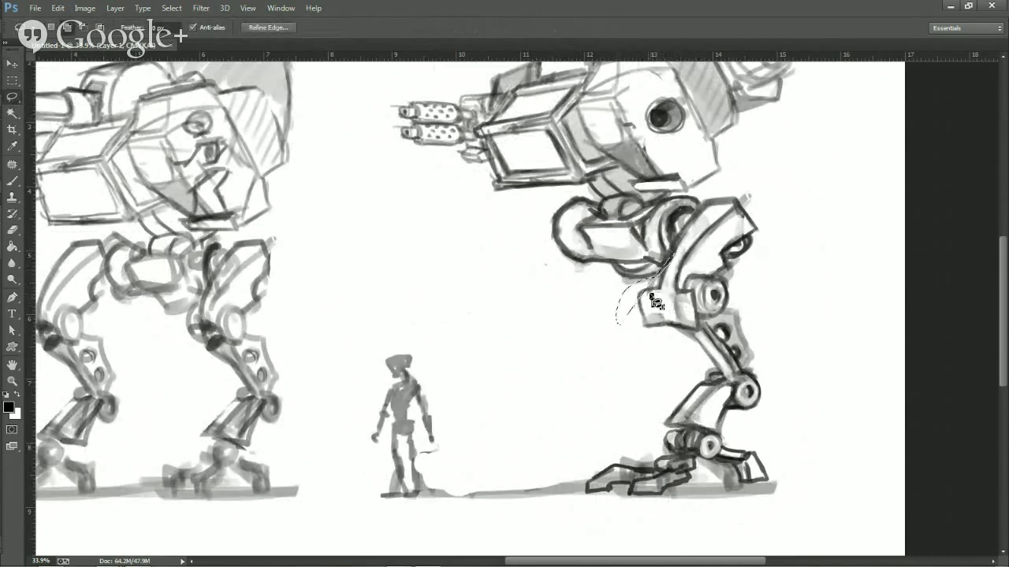
{"action": "mouse_move", "coordinate": [668, 262]}
{"action": "left_mouse_down"}
{"action": "mouse_move", "coordinate": [729, 199]}
{"action": "mouse_move", "coordinate": [768, 207]}
{"action": "mouse_move", "coordinate": [680, 317]}
{"action": "mouse_move", "coordinate": [690, 243]}
{"action": "left_mouse_up"}
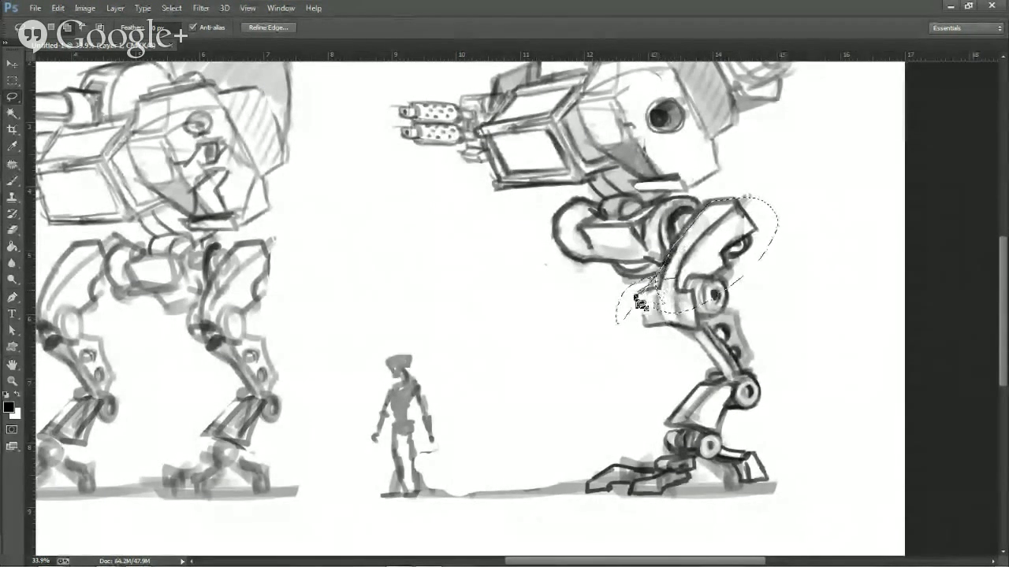
{"action": "mouse_move", "coordinate": [634, 297]}
{"action": "left_mouse_down"}
{"action": "mouse_move", "coordinate": [678, 335]}
{"action": "mouse_move", "coordinate": [713, 293]}
{"action": "mouse_move", "coordinate": [698, 278]}
{"action": "mouse_move", "coordinate": [737, 277]}
{"action": "mouse_move", "coordinate": [696, 271]}
{"action": "mouse_move", "coordinate": [702, 325]}
{"action": "mouse_move", "coordinate": [744, 271]}
{"action": "mouse_move", "coordinate": [739, 298]}
{"action": "mouse_move", "coordinate": [699, 314]}
{"action": "mouse_move", "coordinate": [702, 295]}
{"action": "mouse_move", "coordinate": [634, 330]}
{"action": "mouse_move", "coordinate": [700, 343]}
{"action": "mouse_move", "coordinate": [709, 356]}
{"action": "mouse_move", "coordinate": [743, 351]}
{"action": "mouse_move", "coordinate": [747, 310]}
{"action": "mouse_move", "coordinate": [765, 400]}
{"action": "mouse_move", "coordinate": [756, 416]}
{"action": "mouse_move", "coordinate": [775, 458]}
{"action": "mouse_move", "coordinate": [726, 499]}
{"action": "mouse_move", "coordinate": [612, 509]}
{"action": "mouse_move", "coordinate": [566, 463]}
{"action": "mouse_move", "coordinate": [626, 442]}
{"action": "mouse_move", "coordinate": [697, 378]}
{"action": "mouse_move", "coordinate": [695, 348]}
{"action": "left_mouse_up"}
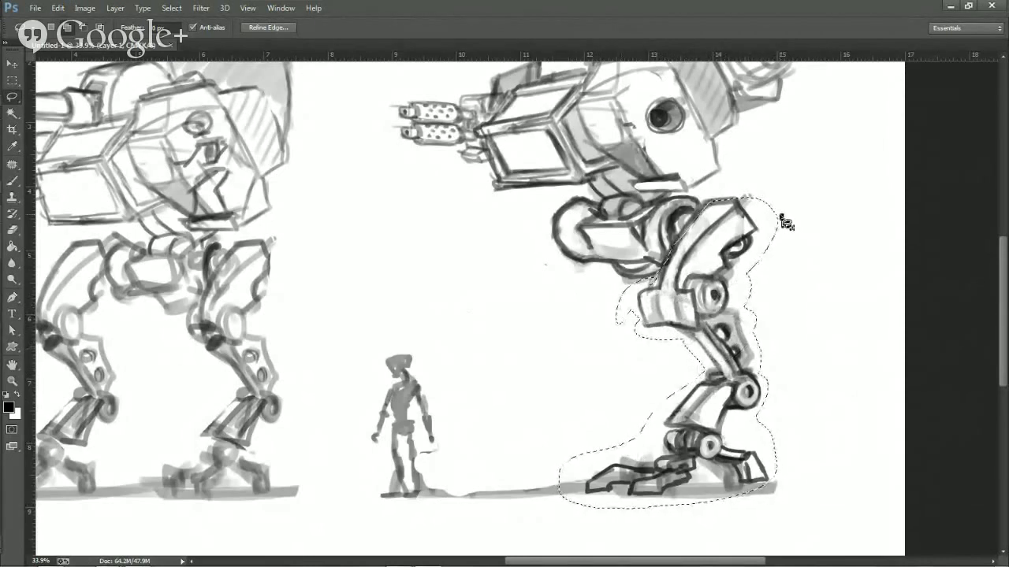
{"action": "left_click", "coordinate": [11, 63]}
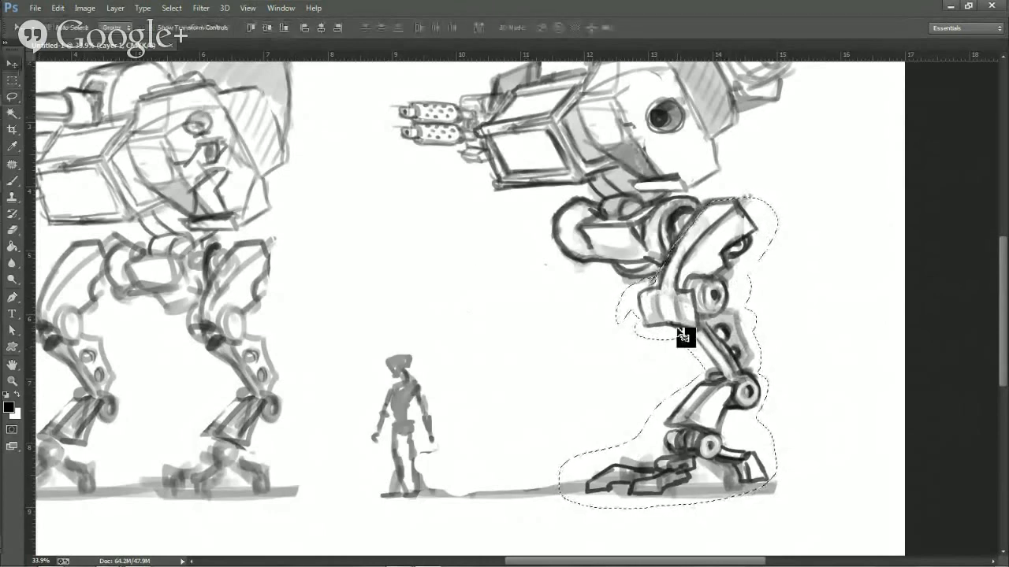
{"action": "mouse_move", "coordinate": [700, 335]}
{"action": "left_mouse_down"}
{"action": "mouse_move", "coordinate": [522, 345]}
{"action": "mouse_move", "coordinate": [551, 342]}
{"action": "left_mouse_up"}
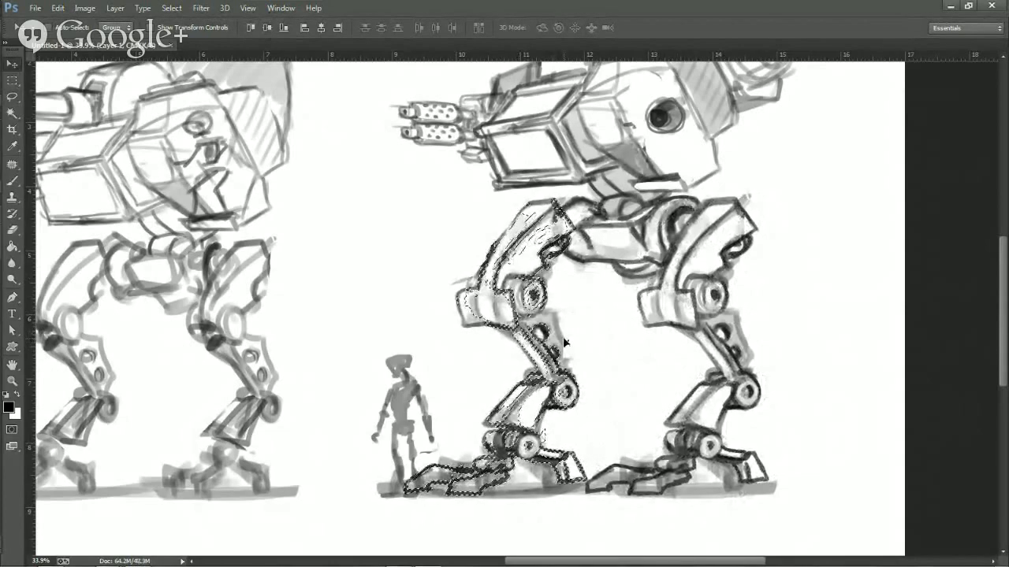
{"action": "key", "text": "ctrl+d"}
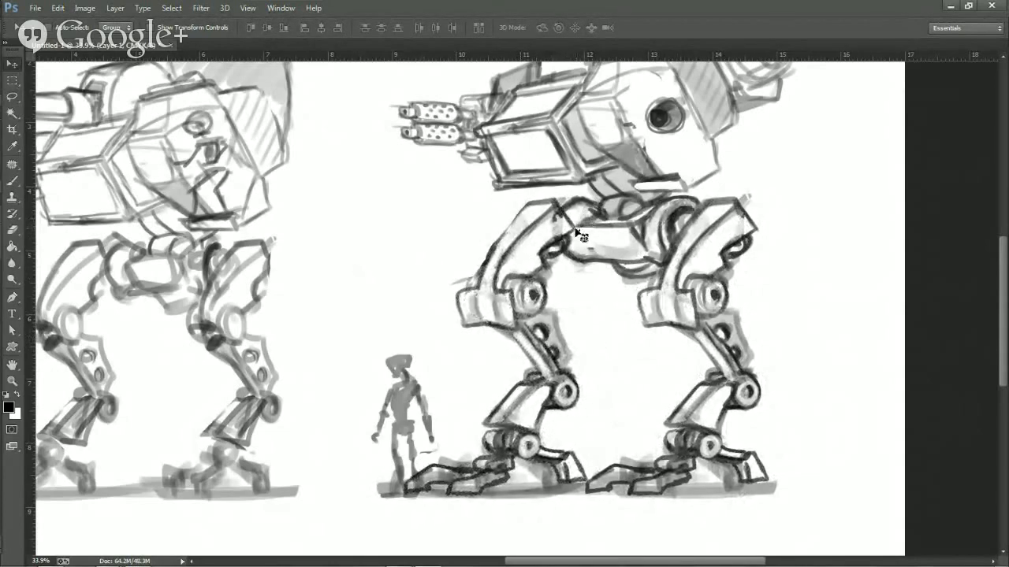
Paint out the overlapping lines in white where the duplicated leg meets the rounded hip.
{"action": "key", "text": "b"}
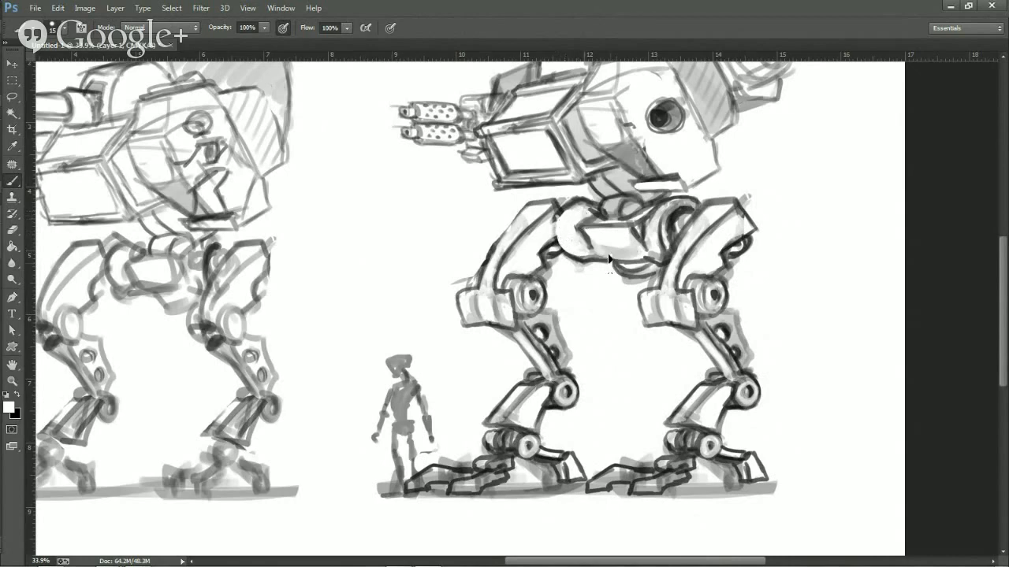
{"action": "scroll", "coordinate": [623, 283], "scroll_direction": "down", "scroll_amount": 4}
{"action": "scroll", "coordinate": [638, 296], "scroll_direction": "up", "scroll_amount": 1}
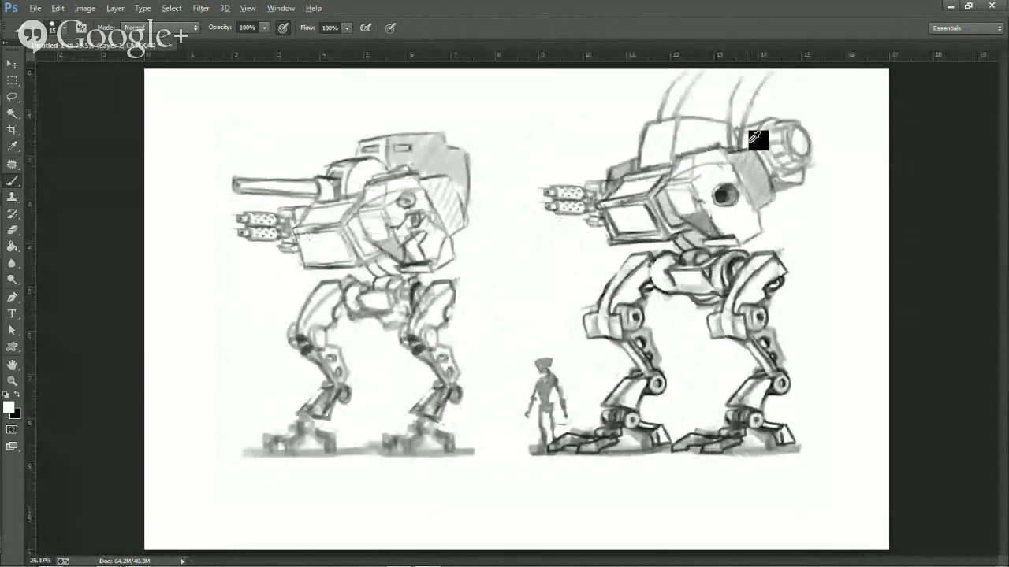
Outline the grey recessed panel on the hull's lower side with bold black edges.
{"action": "scroll", "coordinate": [744, 165], "scroll_direction": "up", "scroll_amount": 1}
{"action": "scroll", "coordinate": [720, 220], "scroll_direction": "up", "scroll_amount": 1}
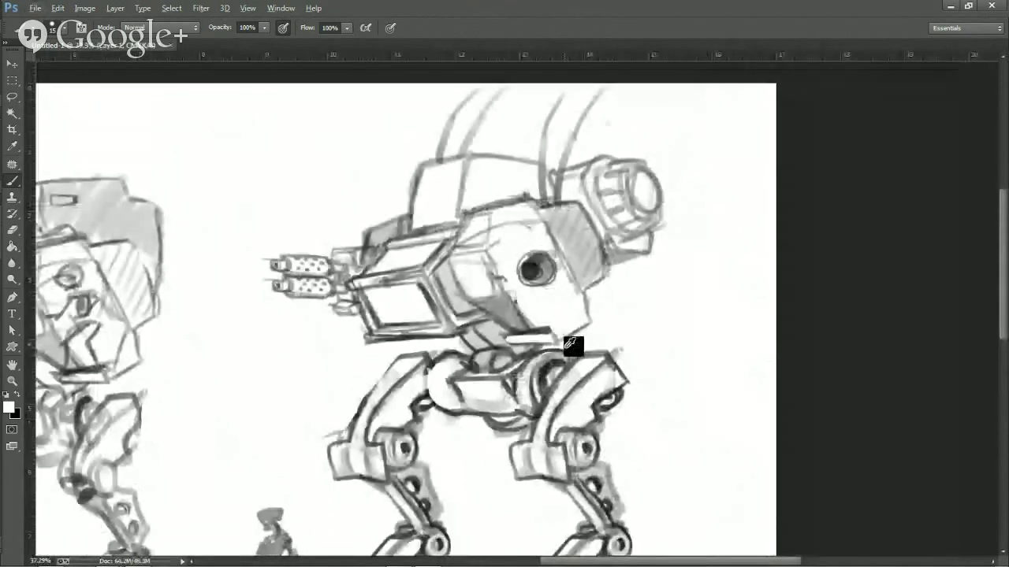
{"action": "scroll", "coordinate": [572, 342], "scroll_direction": "up", "scroll_amount": 1}
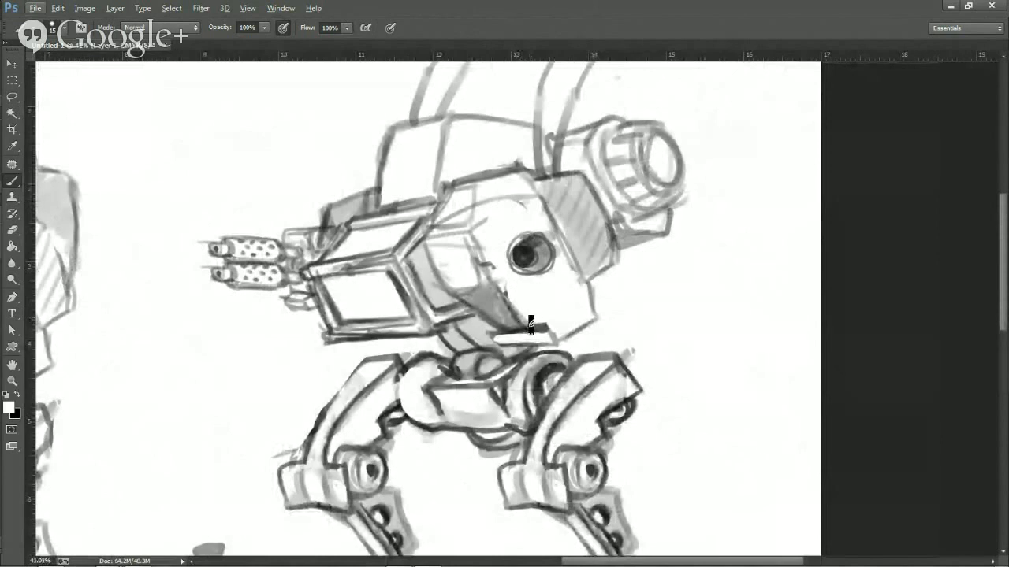
{"action": "key", "text": "x"}
{"action": "mouse_move", "coordinate": [522, 326]}
{"action": "left_mouse_down"}
{"action": "mouse_move", "coordinate": [491, 293]}
{"action": "mouse_move", "coordinate": [448, 300]}
{"action": "mouse_move", "coordinate": [499, 341]}
{"action": "mouse_move", "coordinate": [481, 318]}
{"action": "left_mouse_up"}
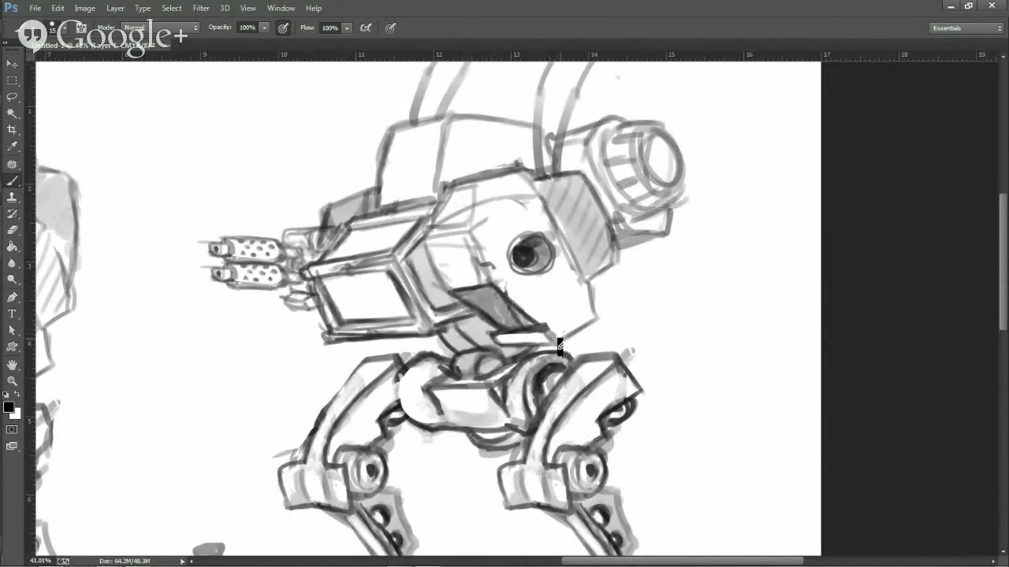
Draw a notched lip at the hull's lower rear corner and outline the side panel around the round port in black.
{"action": "key", "text": "x"}
{"action": "key", "text": "x"}
{"action": "left_click_drag", "start_coordinate": [563, 339], "coordinate": [585, 329]}
{"action": "left_click_drag", "start_coordinate": [590, 314], "coordinate": [558, 327]}
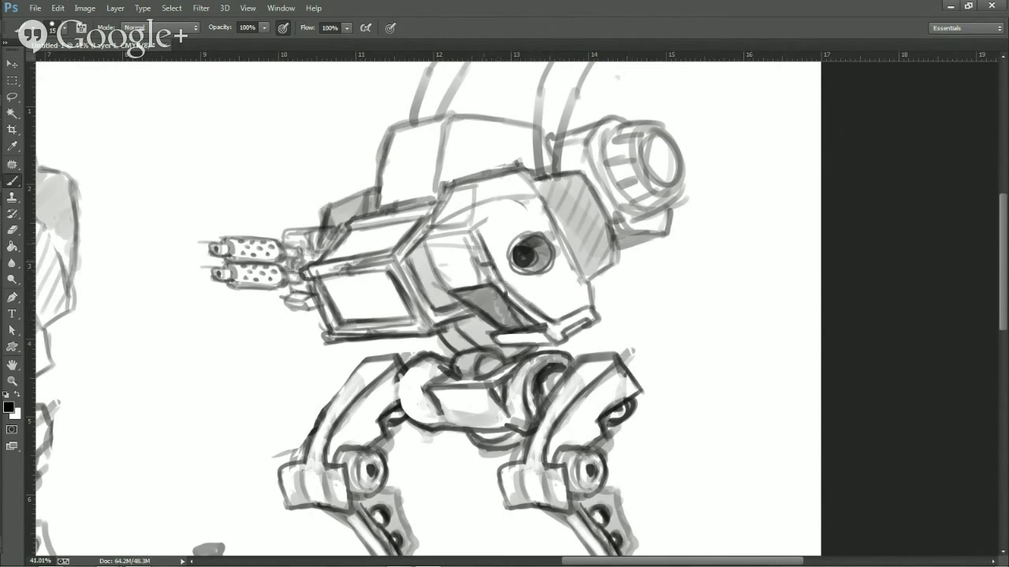
{"action": "left_click_drag", "start_coordinate": [481, 232], "coordinate": [547, 208]}
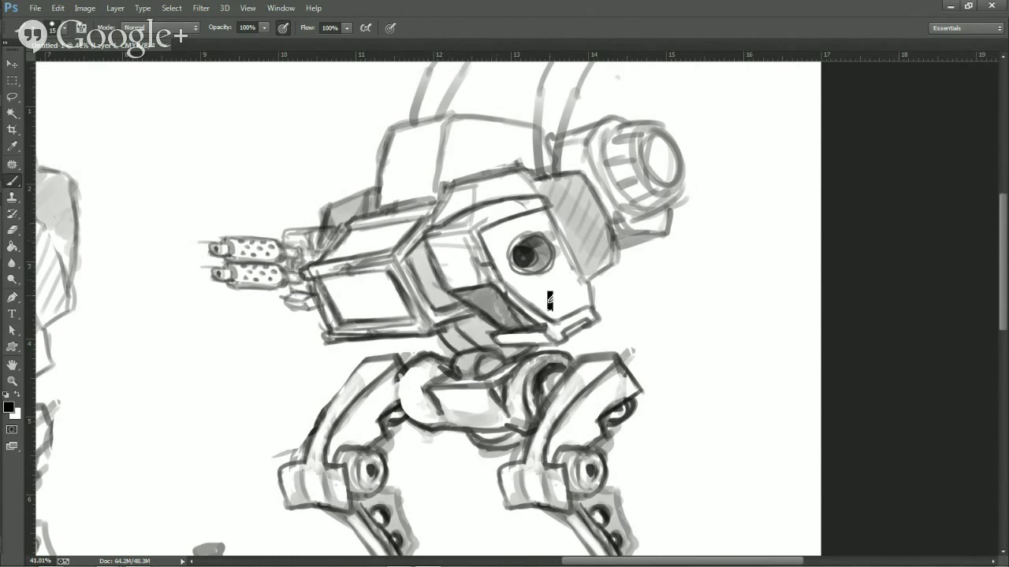
Rework the recessed panel on the hull's lower side with white cleanup and an even grey shade.
{"action": "key", "text": "x"}
{"action": "mouse_move", "coordinate": [505, 311]}
{"action": "left_mouse_down"}
{"action": "mouse_move", "coordinate": [526, 330]}
{"action": "mouse_move", "coordinate": [471, 309]}
{"action": "mouse_move", "coordinate": [484, 300]}
{"action": "mouse_move", "coordinate": [509, 317]}
{"action": "left_mouse_up"}
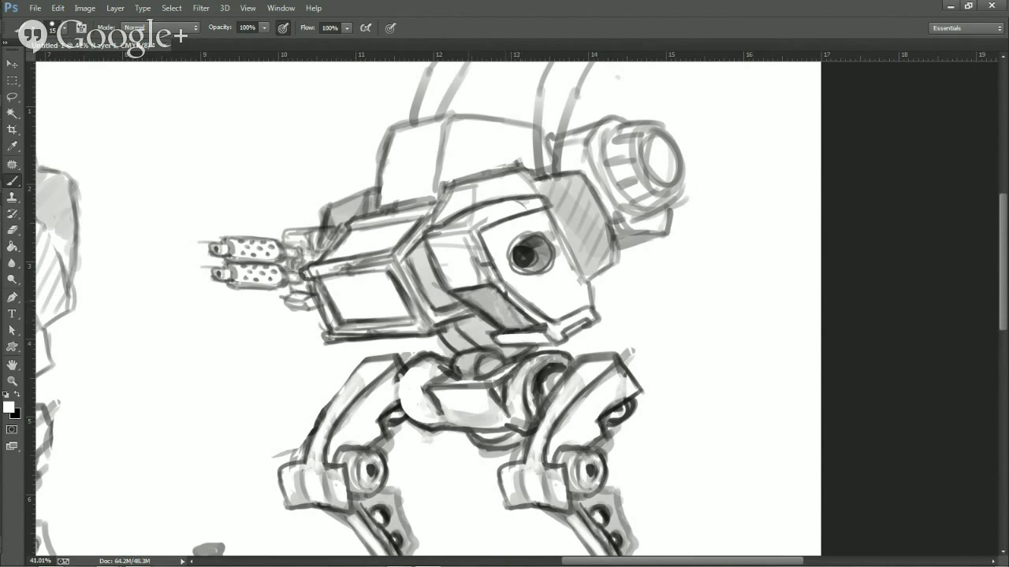
{"action": "key", "text": "x"}
{"action": "mouse_move", "coordinate": [501, 316]}
{"action": "left_mouse_down"}
{"action": "mouse_move", "coordinate": [496, 308]}
{"action": "mouse_move", "coordinate": [508, 321]}
{"action": "mouse_move", "coordinate": [497, 321]}
{"action": "left_mouse_up"}
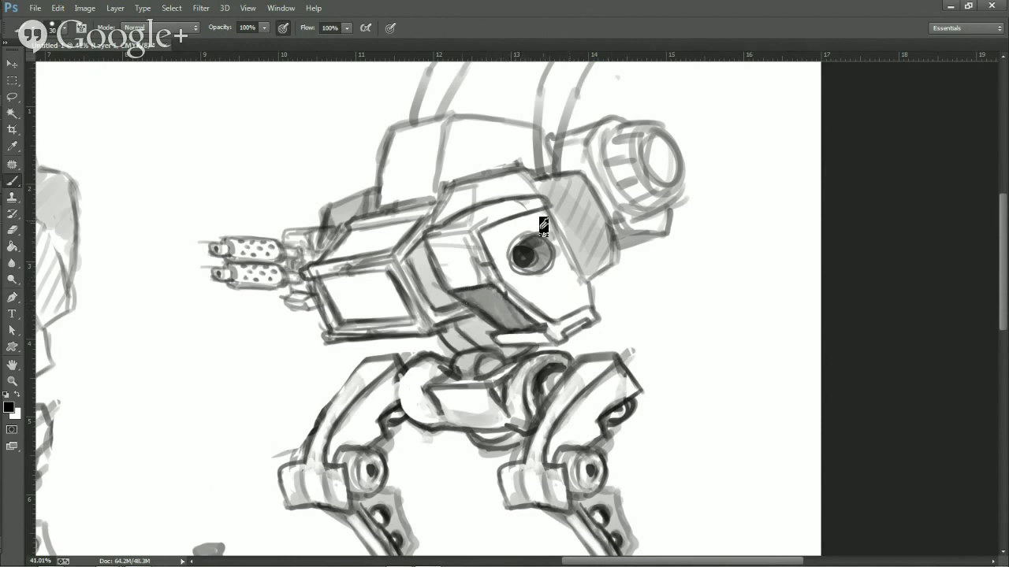
Add a grey inner border to the hull's side panel around the round port and clean it up in white.
{"action": "left_click_drag", "start_coordinate": [484, 237], "coordinate": [542, 216]}
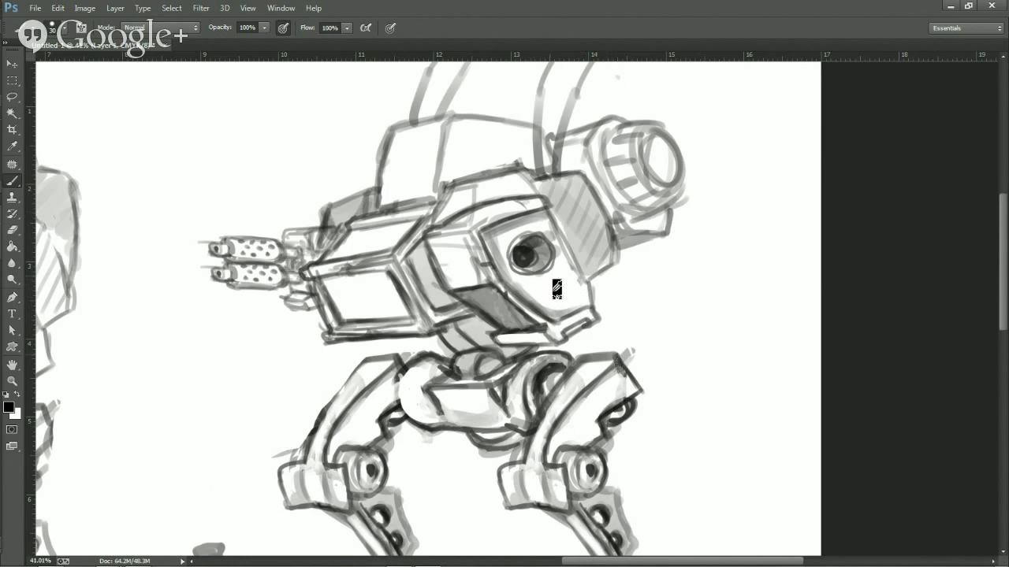
{"action": "key", "text": "x"}
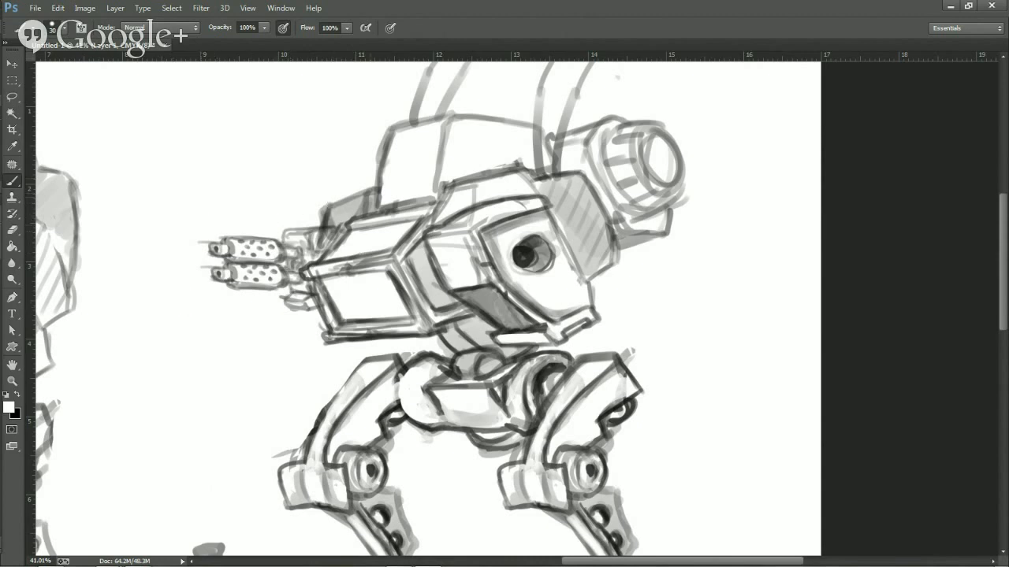
Draw a large grey ellipse around the twin guns at the front of the hull.
{"action": "key", "text": "x"}
{"action": "mouse_move", "coordinate": [335, 208]}
{"action": "left_mouse_down"}
{"action": "mouse_move", "coordinate": [347, 304]}
{"action": "mouse_move", "coordinate": [340, 197]}
{"action": "left_mouse_up"}
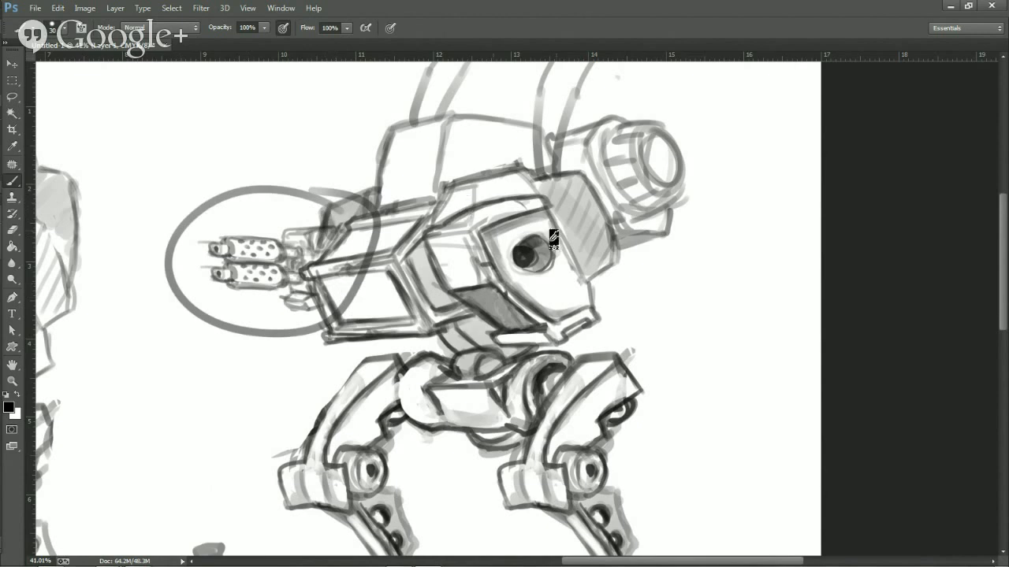
Undo the grey ellipse drawn around the twin guns.
{"action": "key", "text": "ctrl+z"}
{"action": "key", "text": "space"}
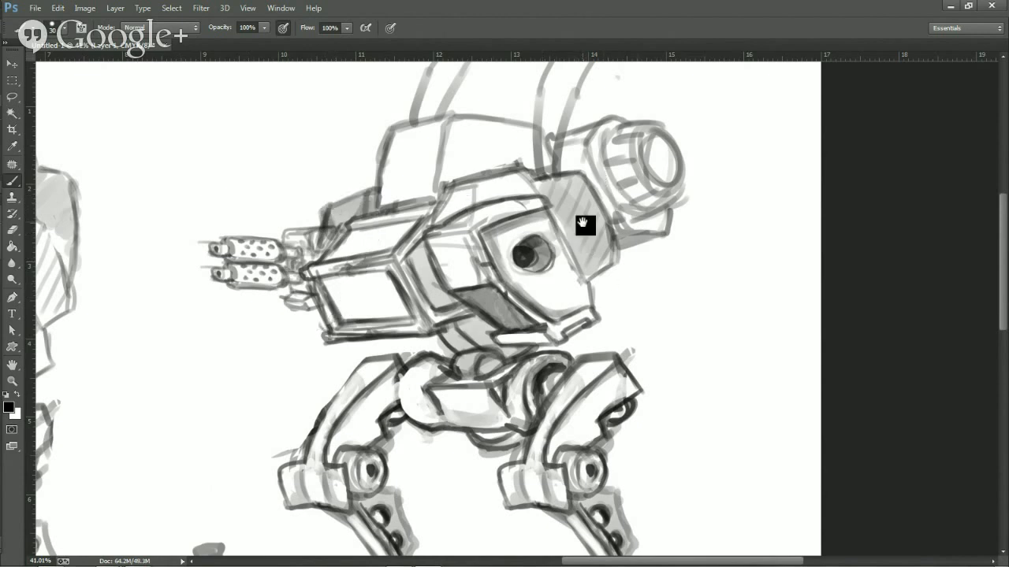
{"action": "left_click_drag", "start_coordinate": [581, 222], "coordinate": [580, 261]}
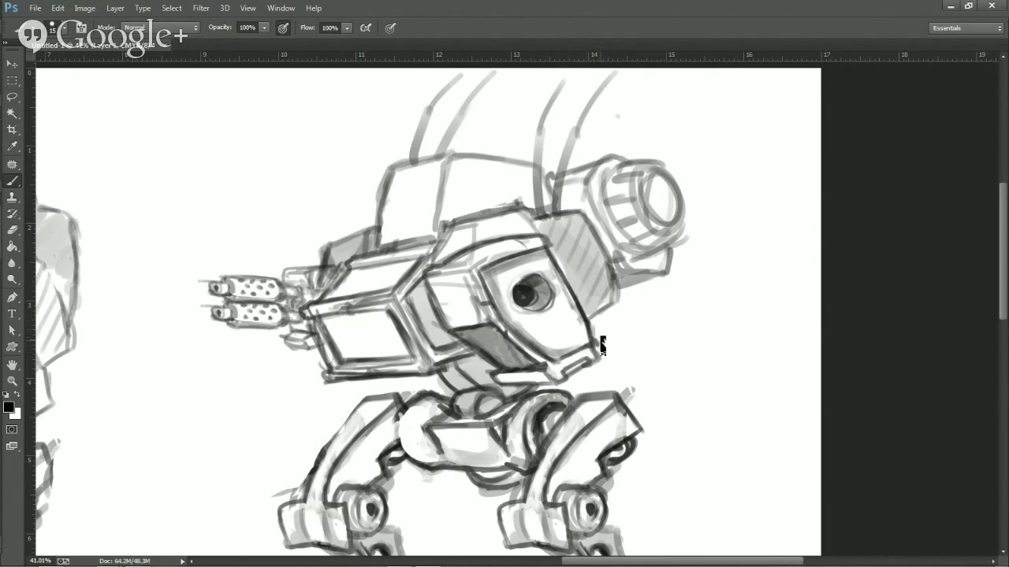
Extend the lip at the hull's lower rear corner and darken the thruster's mounting joint and ring outlines.
{"action": "key", "text": "x"}
{"action": "key", "text": "x"}
{"action": "left_click_drag", "start_coordinate": [607, 315], "coordinate": [590, 334]}
{"action": "left_click_drag", "start_coordinate": [619, 271], "coordinate": [644, 285]}
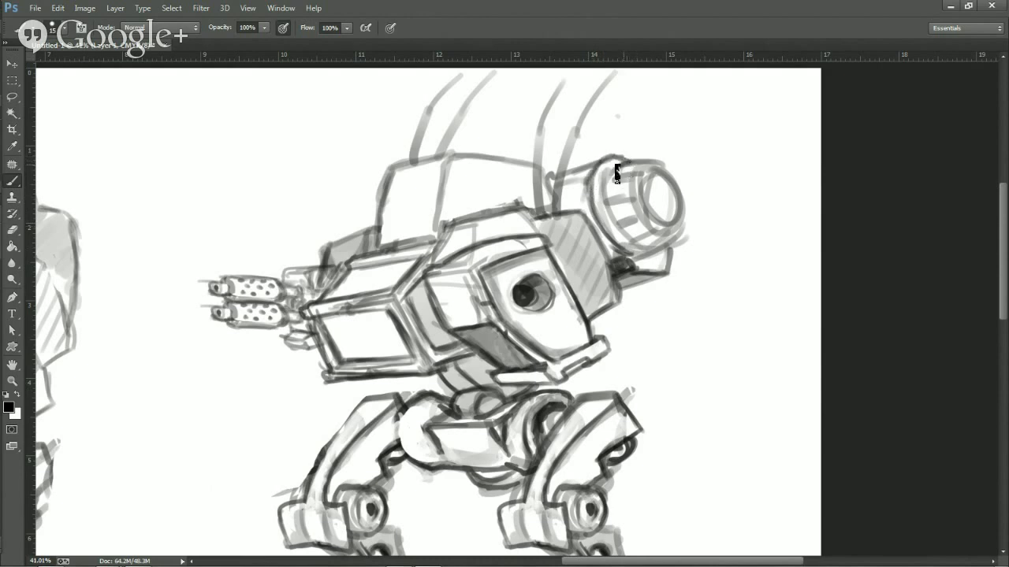
{"action": "mouse_move", "coordinate": [622, 248]}
{"action": "left_mouse_down"}
{"action": "mouse_move", "coordinate": [661, 246]}
{"action": "mouse_move", "coordinate": [689, 226]}
{"action": "mouse_move", "coordinate": [672, 169]}
{"action": "left_mouse_up"}
{"action": "mouse_move", "coordinate": [678, 203]}
{"action": "left_mouse_down"}
{"action": "mouse_move", "coordinate": [670, 175]}
{"action": "mouse_move", "coordinate": [668, 221]}
{"action": "left_mouse_up"}
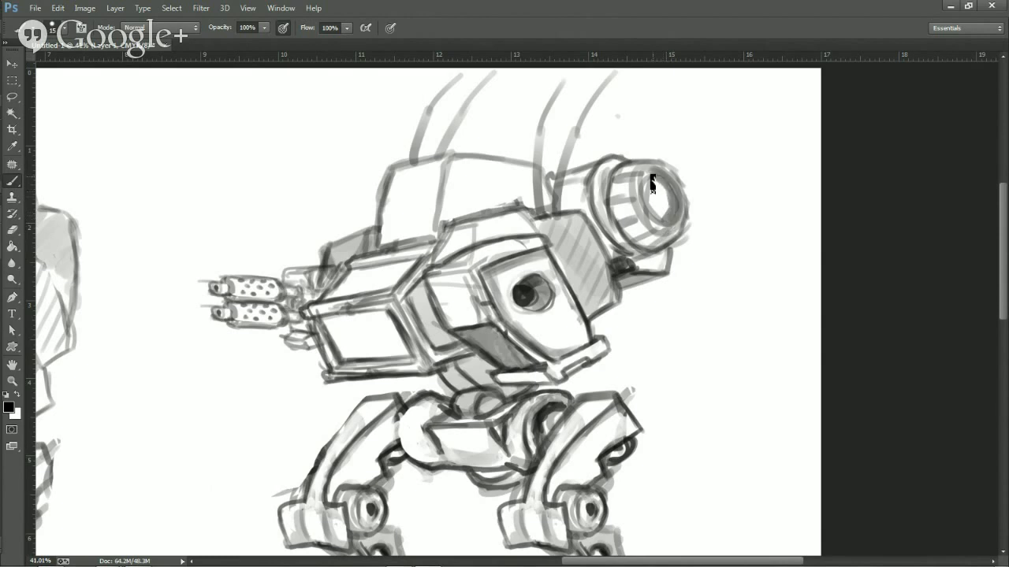
Shade the rear thruster's nozzle and bracket in grey and cross-hatch the panel between the thruster and the hull.
{"action": "key", "text": "x"}
{"action": "left_click_drag", "start_coordinate": [658, 193], "coordinate": [662, 216]}
{"action": "key", "text": "x"}
{"action": "mouse_move", "coordinate": [666, 181]}
{"action": "left_mouse_down"}
{"action": "mouse_move", "coordinate": [667, 216]}
{"action": "mouse_move", "coordinate": [648, 178]}
{"action": "mouse_move", "coordinate": [668, 178]}
{"action": "mouse_move", "coordinate": [644, 213]}
{"action": "mouse_move", "coordinate": [648, 191]}
{"action": "mouse_move", "coordinate": [646, 227]}
{"action": "mouse_move", "coordinate": [681, 251]}
{"action": "mouse_move", "coordinate": [626, 230]}
{"action": "left_mouse_up"}
{"action": "mouse_move", "coordinate": [637, 231]}
{"action": "left_mouse_down"}
{"action": "mouse_move", "coordinate": [665, 232]}
{"action": "mouse_move", "coordinate": [678, 218]}
{"action": "mouse_move", "coordinate": [645, 227]}
{"action": "mouse_move", "coordinate": [664, 198]}
{"action": "left_mouse_up"}
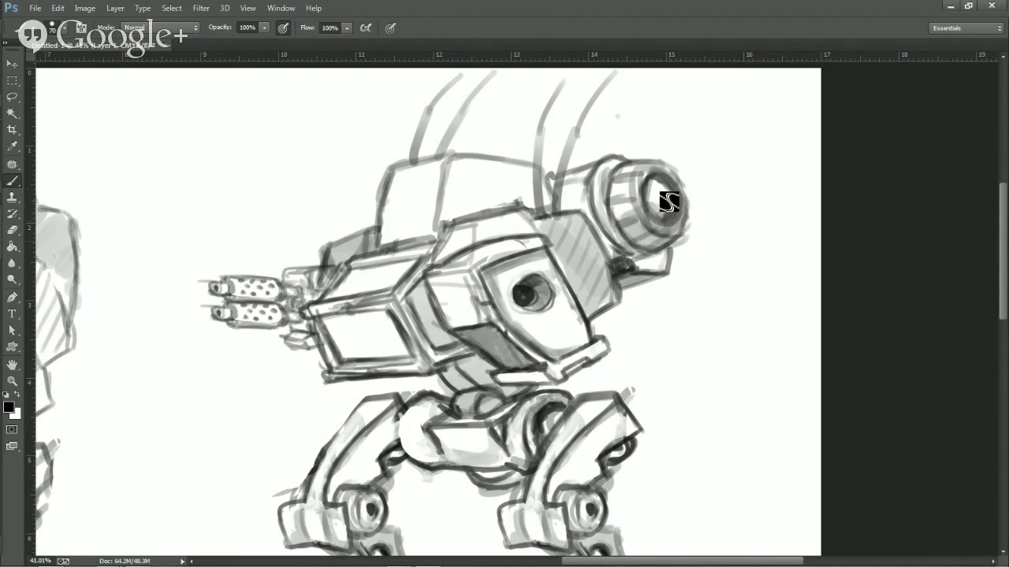
{"action": "mouse_move", "coordinate": [635, 269]}
{"action": "left_mouse_down"}
{"action": "mouse_move", "coordinate": [660, 258]}
{"action": "mouse_move", "coordinate": [637, 272]}
{"action": "mouse_move", "coordinate": [602, 238]}
{"action": "left_mouse_up"}
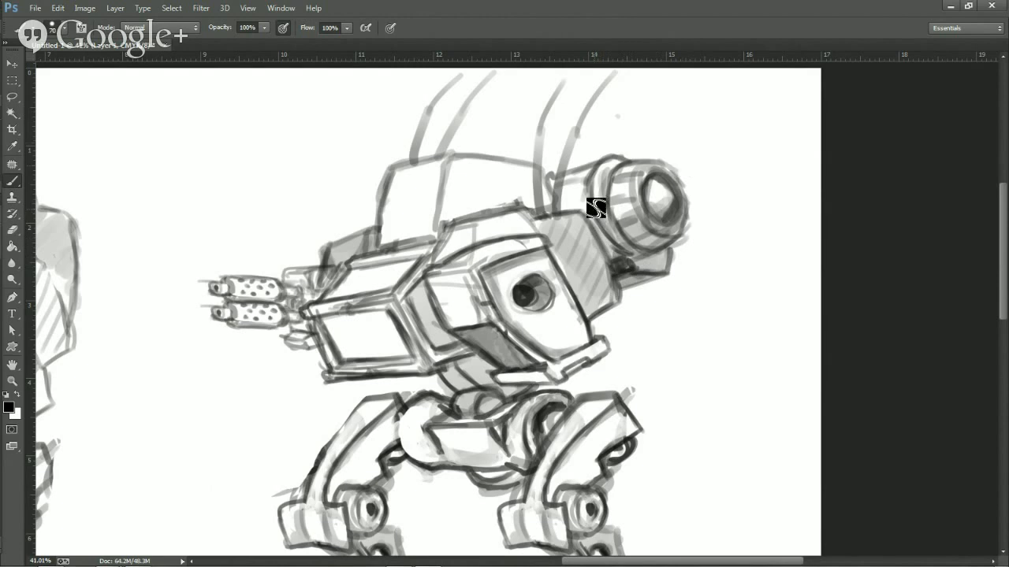
{"action": "mouse_move", "coordinate": [563, 276]}
{"action": "left_mouse_down"}
{"action": "mouse_move", "coordinate": [584, 297]}
{"action": "mouse_move", "coordinate": [566, 258]}
{"action": "mouse_move", "coordinate": [576, 264]}
{"action": "mouse_move", "coordinate": [571, 231]}
{"action": "mouse_move", "coordinate": [601, 288]}
{"action": "left_mouse_up"}
Draw small rectangular vents on both faces of the box atop the hull and darken the box's front outline.
{"action": "key", "text": "space"}
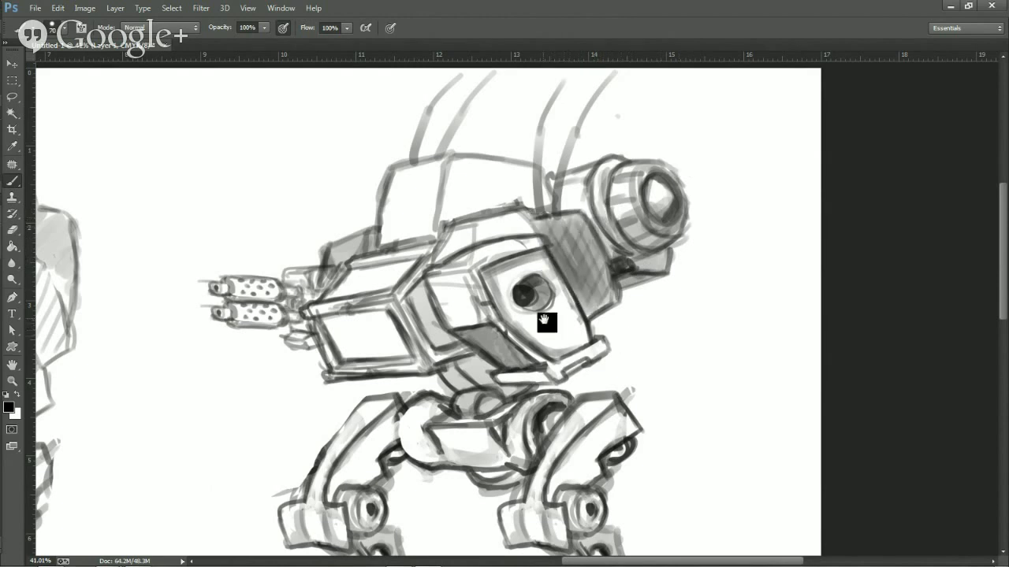
{"action": "left_click_drag", "start_coordinate": [544, 320], "coordinate": [661, 288]}
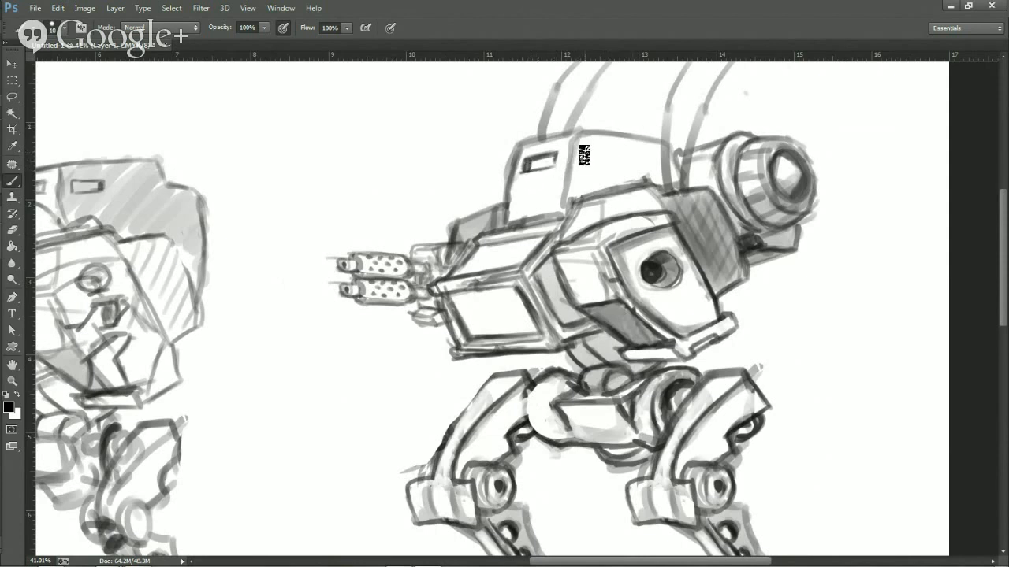
{"action": "left_click_drag", "start_coordinate": [591, 151], "coordinate": [612, 151]}
{"action": "mouse_move", "coordinate": [615, 171]}
{"action": "left_mouse_down"}
{"action": "mouse_move", "coordinate": [611, 155]}
{"action": "mouse_move", "coordinate": [626, 155]}
{"action": "left_mouse_up"}
{"action": "mouse_move", "coordinate": [518, 147]}
{"action": "left_mouse_down"}
{"action": "mouse_move", "coordinate": [503, 225]}
{"action": "mouse_move", "coordinate": [560, 214]}
{"action": "left_mouse_up"}
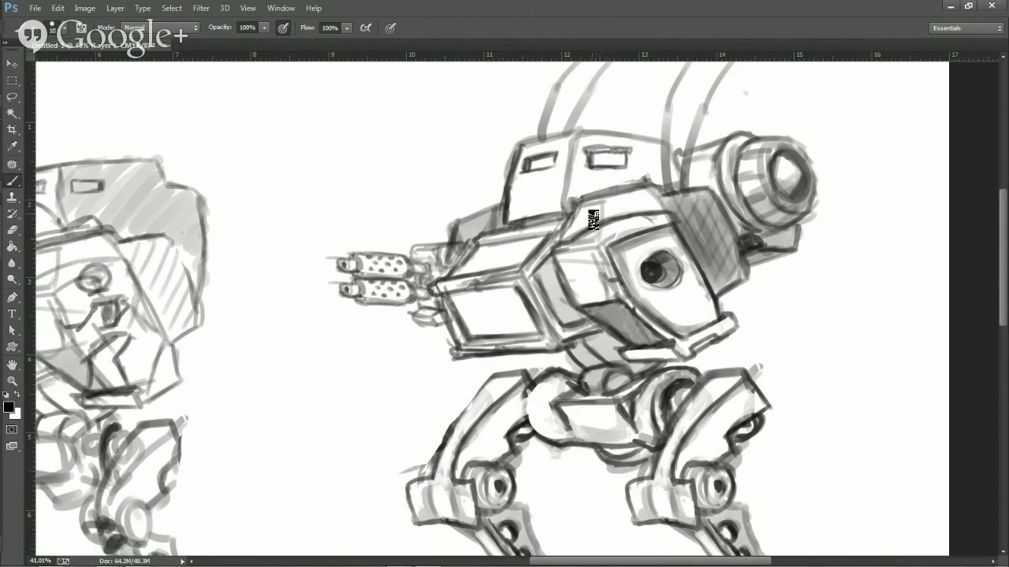
Clean up the upper hull section in white, redraw its outline and vertical seam in black, and darken the grey block behind the front box.
{"action": "key", "text": "x"}
{"action": "mouse_move", "coordinate": [576, 234]}
{"action": "left_mouse_down"}
{"action": "mouse_move", "coordinate": [595, 206]}
{"action": "mouse_move", "coordinate": [576, 228]}
{"action": "mouse_move", "coordinate": [596, 220]}
{"action": "mouse_move", "coordinate": [571, 227]}
{"action": "mouse_move", "coordinate": [602, 212]}
{"action": "mouse_move", "coordinate": [602, 235]}
{"action": "mouse_move", "coordinate": [650, 217]}
{"action": "left_mouse_up"}
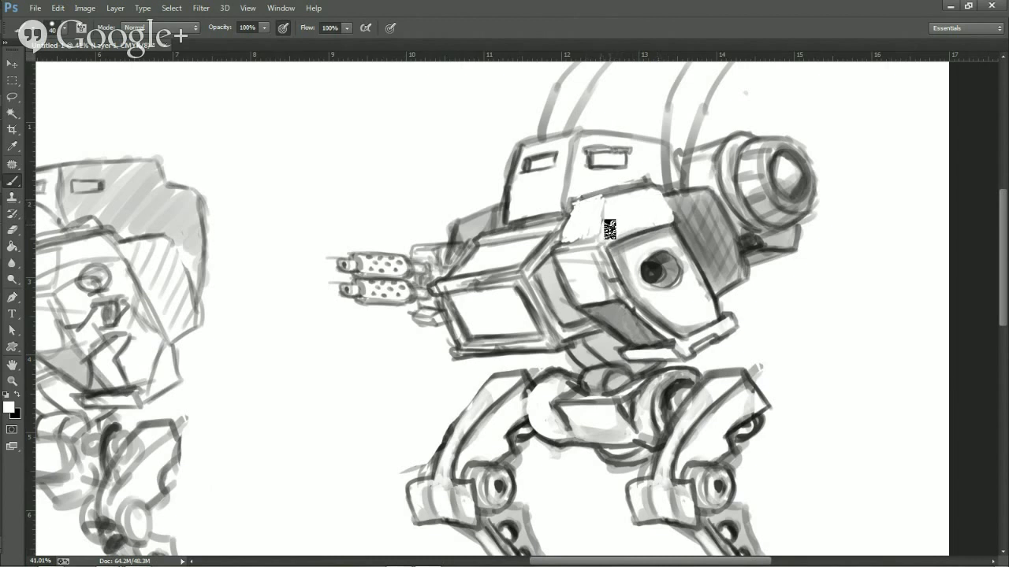
{"action": "key", "text": "x"}
{"action": "left_click_drag", "start_coordinate": [603, 233], "coordinate": [602, 197]}
{"action": "left_click_drag", "start_coordinate": [565, 240], "coordinate": [577, 201]}
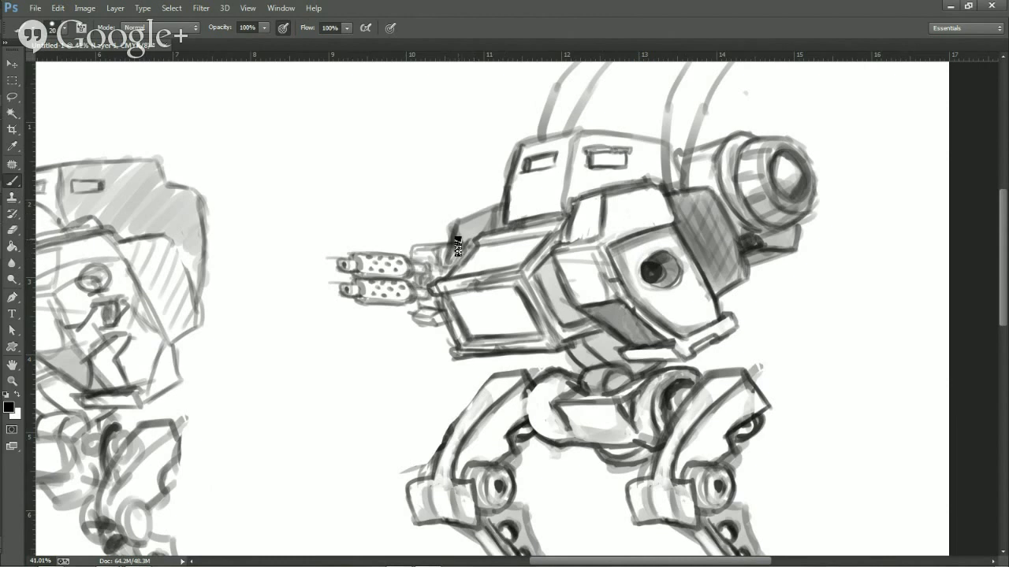
{"action": "mouse_move", "coordinate": [462, 237]}
{"action": "left_mouse_down"}
{"action": "mouse_move", "coordinate": [452, 268]}
{"action": "mouse_move", "coordinate": [481, 230]}
{"action": "mouse_move", "coordinate": [461, 234]}
{"action": "mouse_move", "coordinate": [495, 228]}
{"action": "left_mouse_up"}
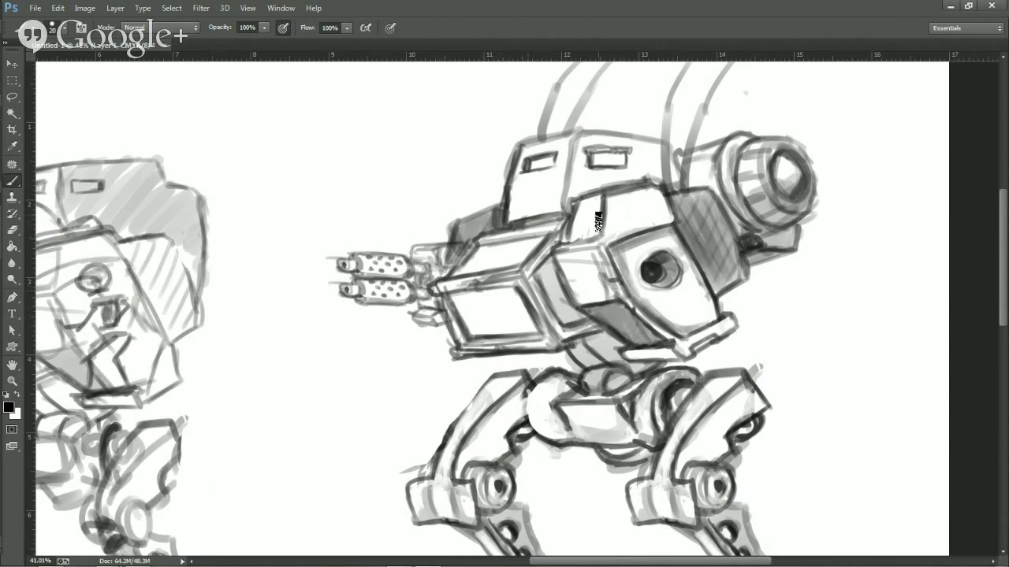
Examine both full mechs side by side and the refined variant's proportions against the human figure.
{"action": "left_click_drag", "start_coordinate": [598, 228], "coordinate": [589, 227]}
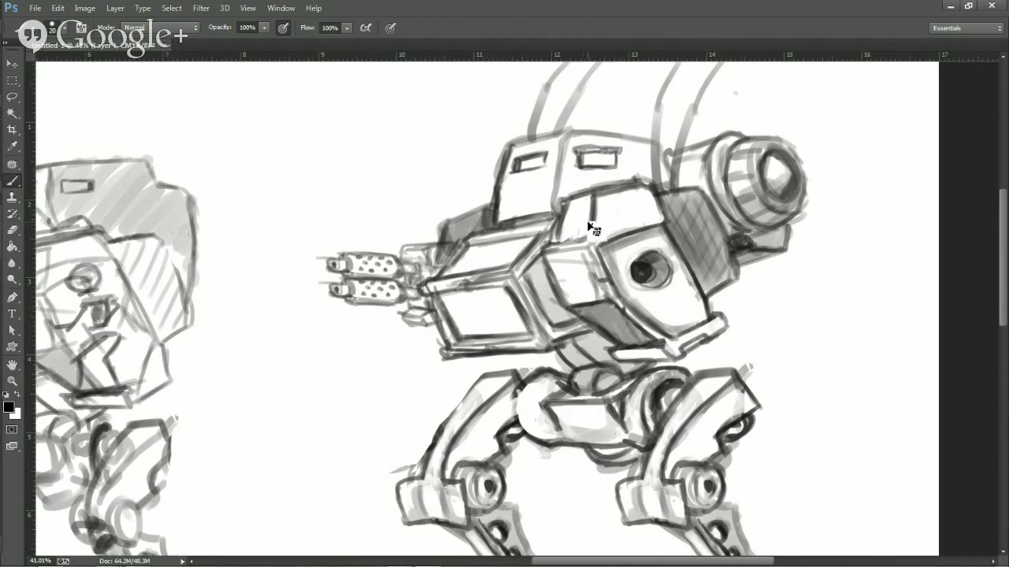
{"action": "key", "text": "ctrl+minus"}
{"action": "key", "text": "ctrl+minus"}
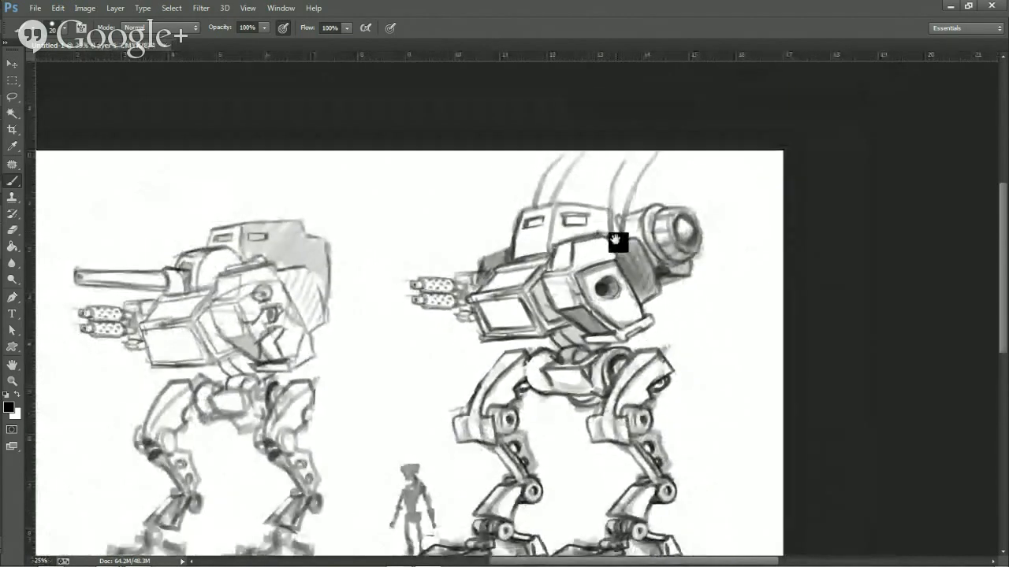
{"action": "left_click_drag", "start_coordinate": [609, 270], "coordinate": [635, 207]}
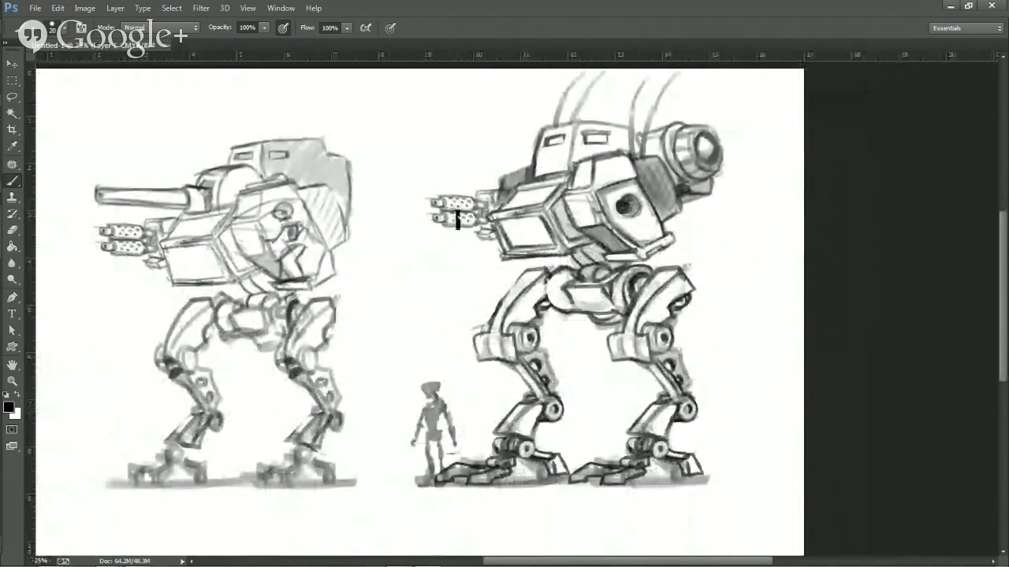
{"action": "scroll", "coordinate": [465, 222], "scroll_direction": "up", "scroll_amount": 7}
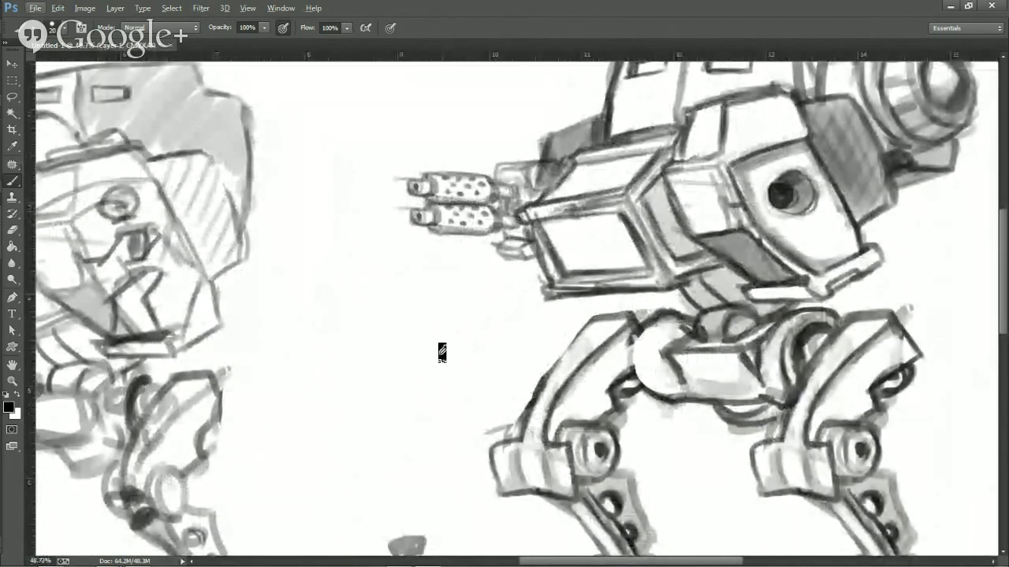
{"action": "left_click_drag", "start_coordinate": [436, 433], "coordinate": [409, 375]}
{"action": "key", "text": "ctrl+minus"}
{"action": "key", "text": "ctrl+minus"}
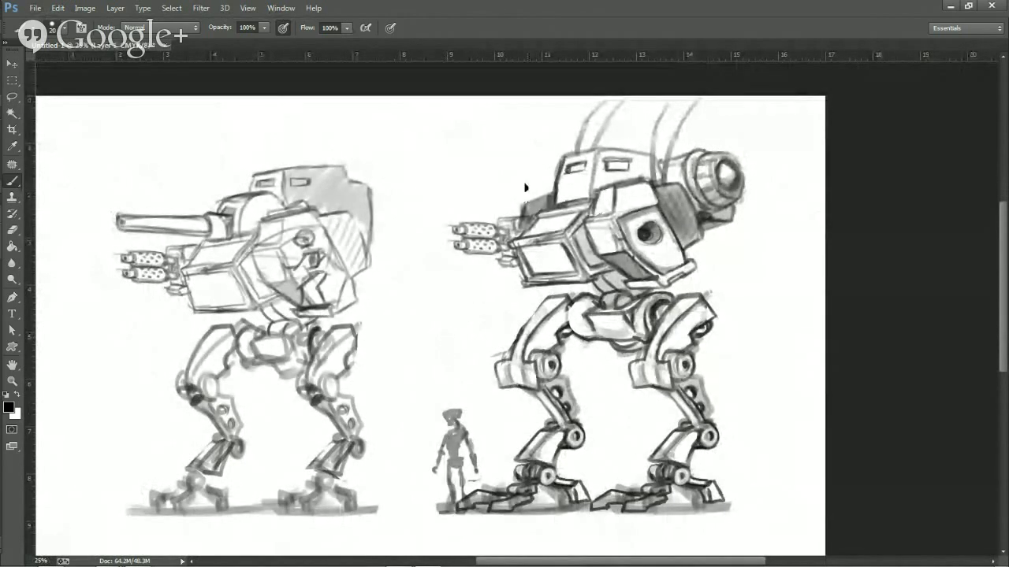
Draw a notched plate behind the twin guns, projecting forward above and below the front of the hull's box.
{"action": "key", "text": "ctrl+plus"}
{"action": "key", "text": "ctrl+plus"}
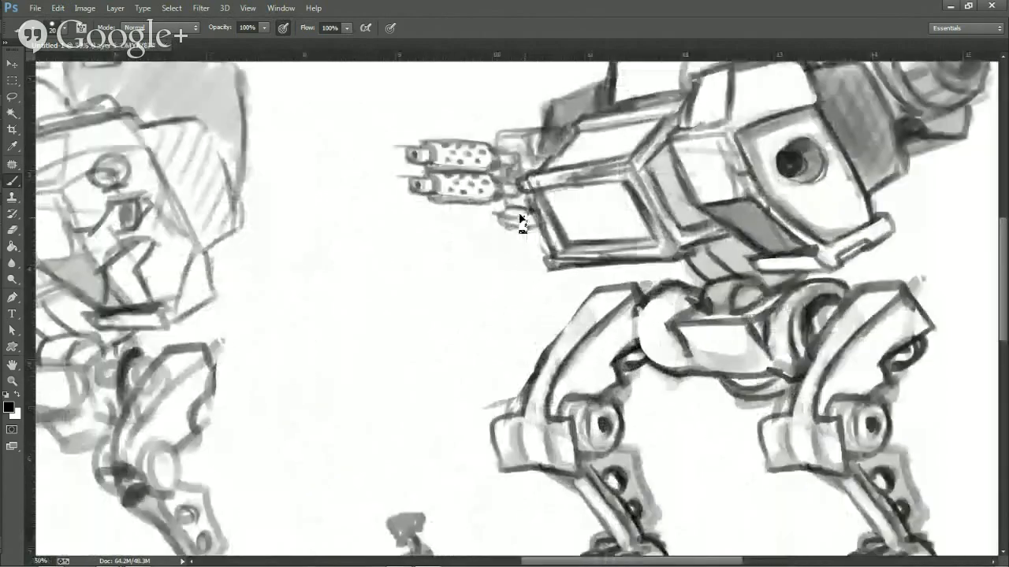
{"action": "left_click_drag", "start_coordinate": [508, 232], "coordinate": [504, 333]}
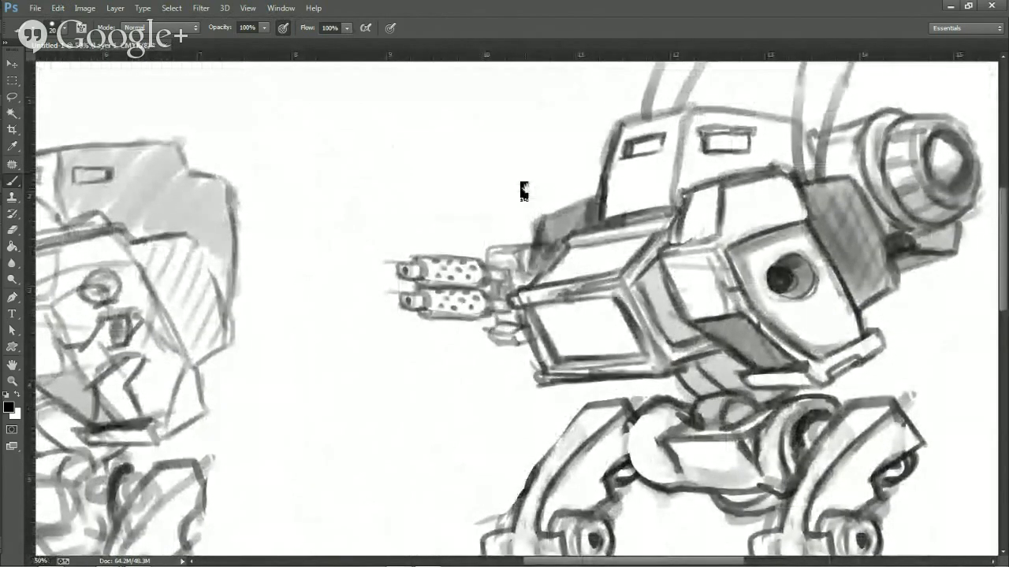
{"action": "mouse_move", "coordinate": [555, 208]}
{"action": "left_mouse_down"}
{"action": "mouse_move", "coordinate": [505, 212]}
{"action": "mouse_move", "coordinate": [509, 246]}
{"action": "mouse_move", "coordinate": [506, 234]}
{"action": "mouse_move", "coordinate": [538, 207]}
{"action": "mouse_move", "coordinate": [518, 211]}
{"action": "mouse_move", "coordinate": [575, 205]}
{"action": "left_mouse_up"}
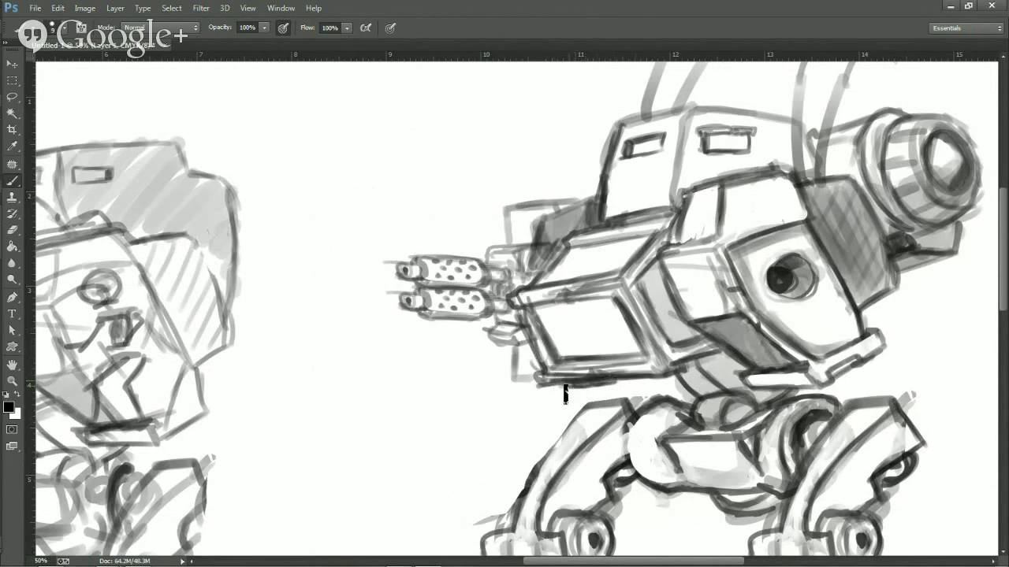
{"action": "left_click_drag", "start_coordinate": [536, 382], "coordinate": [515, 381]}
{"action": "mouse_move", "coordinate": [503, 256]}
{"action": "left_mouse_down"}
{"action": "mouse_move", "coordinate": [508, 219]}
{"action": "mouse_move", "coordinate": [545, 211]}
{"action": "left_mouse_up"}
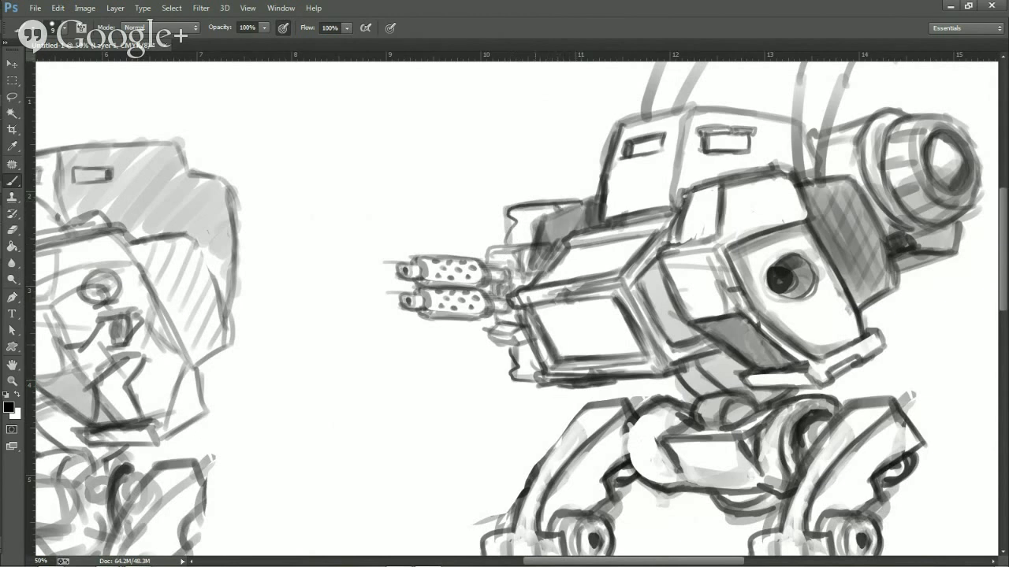
Clean up the lower edge and front corner of the hull's front box in white.
{"action": "key", "text": "x"}
{"action": "left_click_drag", "start_coordinate": [556, 383], "coordinate": [659, 379]}
{"action": "left_click_drag", "start_coordinate": [568, 384], "coordinate": [606, 379]}
{"action": "left_click_drag", "start_coordinate": [552, 383], "coordinate": [604, 379]}
{"action": "left_click_drag", "start_coordinate": [556, 382], "coordinate": [578, 382]}
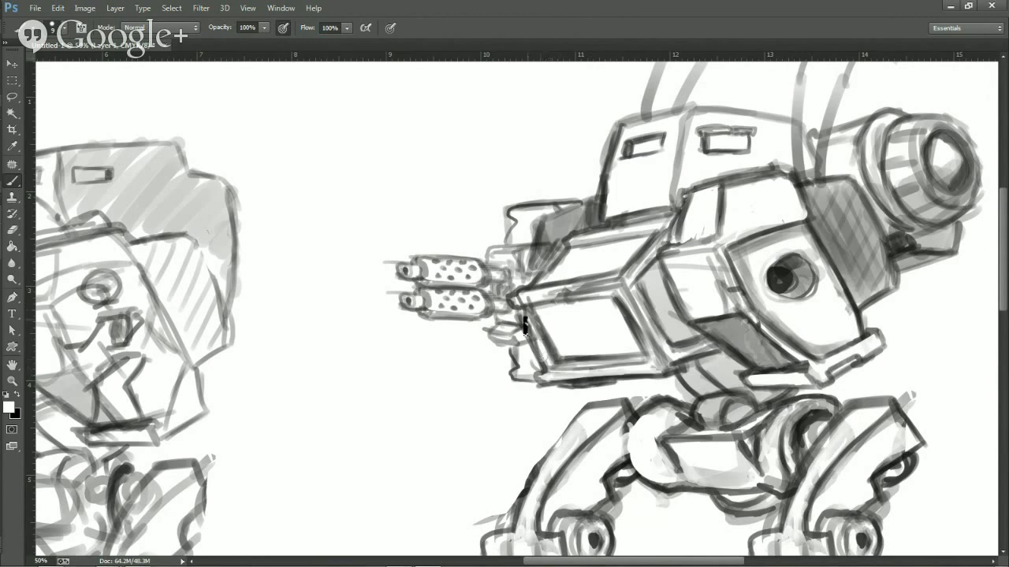
{"action": "mouse_move", "coordinate": [525, 326]}
{"action": "left_mouse_down"}
{"action": "mouse_move", "coordinate": [537, 349]}
{"action": "mouse_move", "coordinate": [530, 338]}
{"action": "left_mouse_up"}
{"action": "key", "text": "x"}
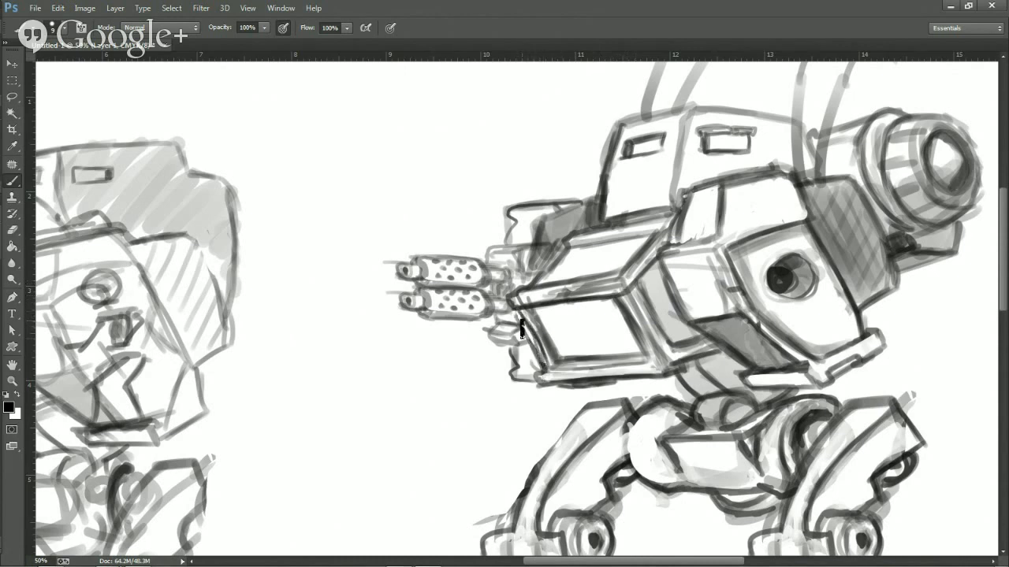
Define a clean white frame around the recessed side face of the hull's front box.
{"action": "key", "text": "x"}
{"action": "key", "text": "x"}
{"action": "key", "text": "x"}
{"action": "mouse_move", "coordinate": [533, 319]}
{"action": "left_mouse_down"}
{"action": "mouse_move", "coordinate": [550, 364]}
{"action": "mouse_move", "coordinate": [631, 372]}
{"action": "left_mouse_up"}
{"action": "key", "text": "x"}
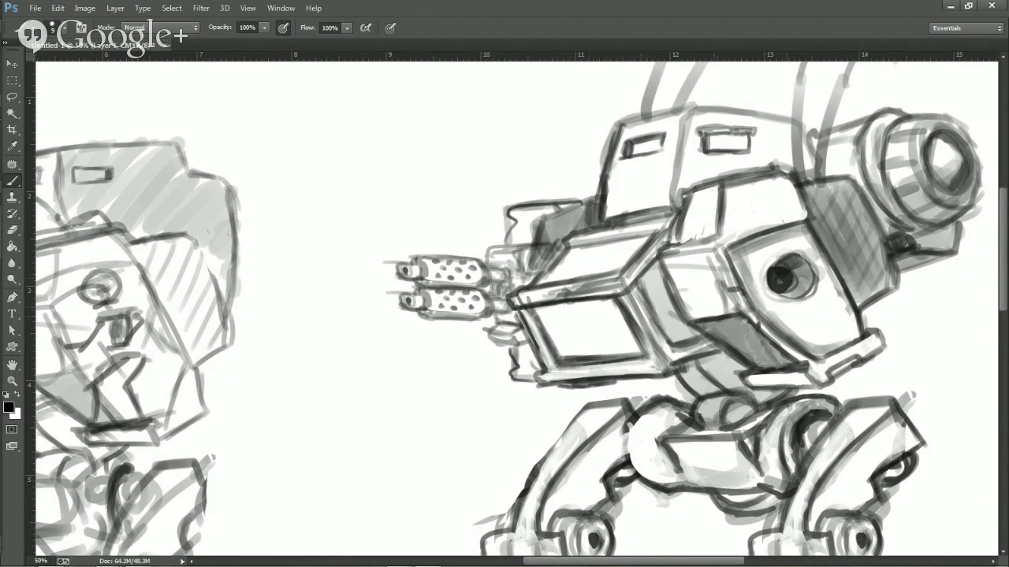
{"action": "key", "text": "x"}
{"action": "mouse_move", "coordinate": [534, 303]}
{"action": "left_mouse_down"}
{"action": "mouse_move", "coordinate": [618, 303]}
{"action": "mouse_move", "coordinate": [591, 295]}
{"action": "left_mouse_up"}
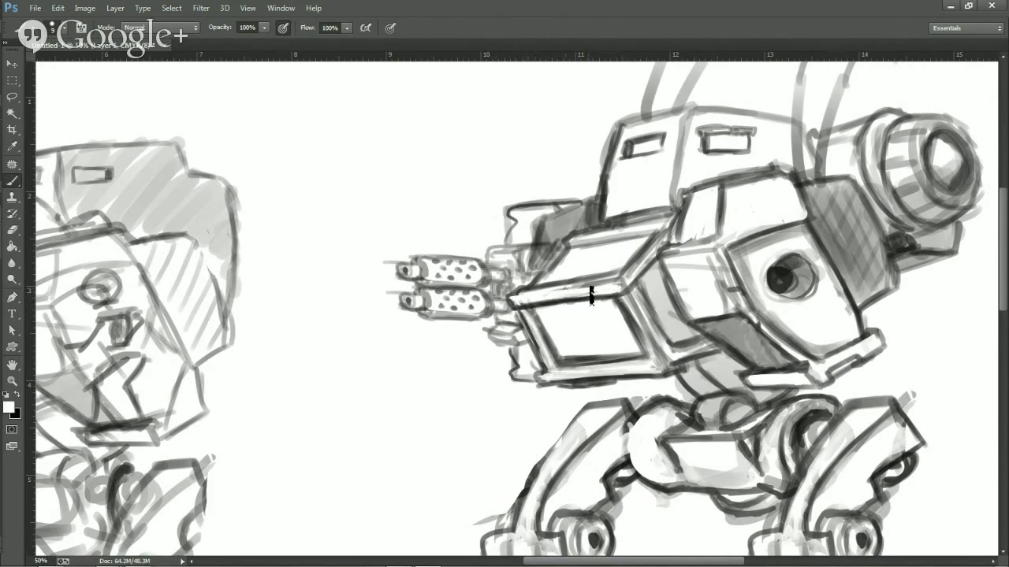
{"action": "left_click_drag", "start_coordinate": [645, 268], "coordinate": [649, 260]}
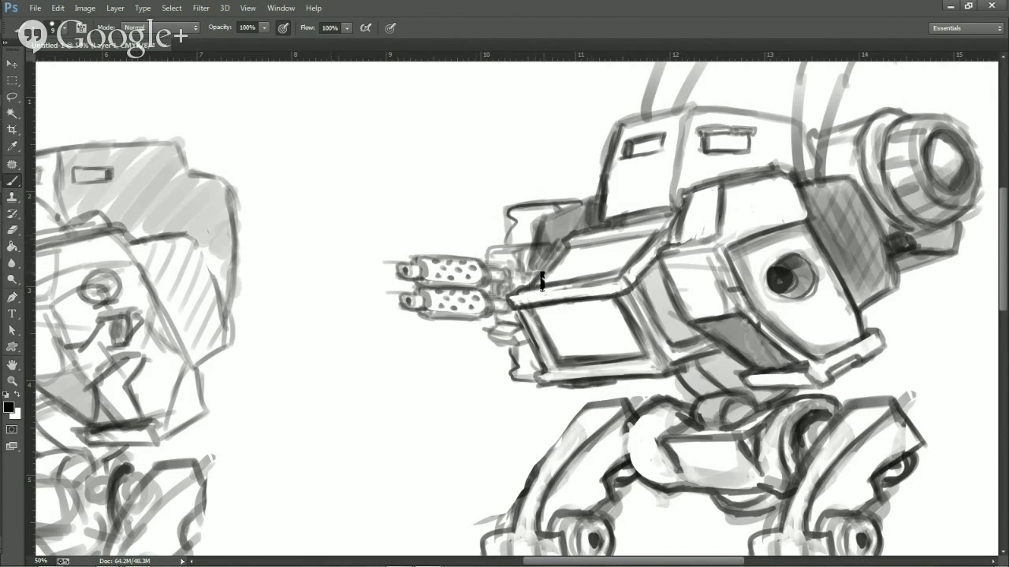
Draw an inset panel outline on the front box's top face and clean up its border in white.
{"action": "mouse_move", "coordinate": [566, 252]}
{"action": "left_mouse_down"}
{"action": "mouse_move", "coordinate": [549, 270]}
{"action": "mouse_move", "coordinate": [547, 254]}
{"action": "mouse_move", "coordinate": [567, 243]}
{"action": "mouse_move", "coordinate": [536, 282]}
{"action": "left_mouse_up"}
{"action": "key", "text": "x"}
{"action": "left_click_drag", "start_coordinate": [592, 249], "coordinate": [637, 240]}
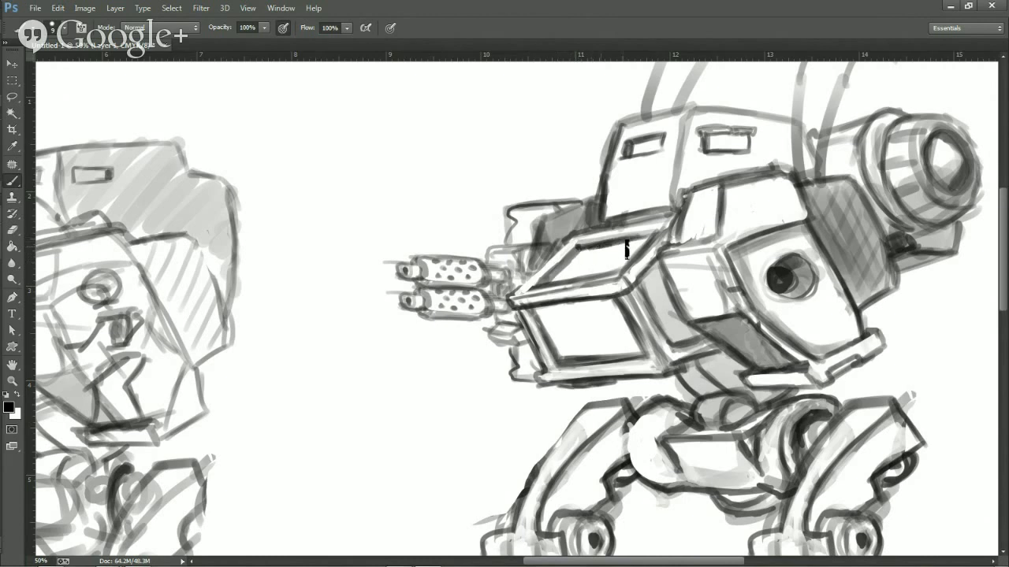
{"action": "key", "text": "x"}
{"action": "left_click_drag", "start_coordinate": [657, 246], "coordinate": [635, 267]}
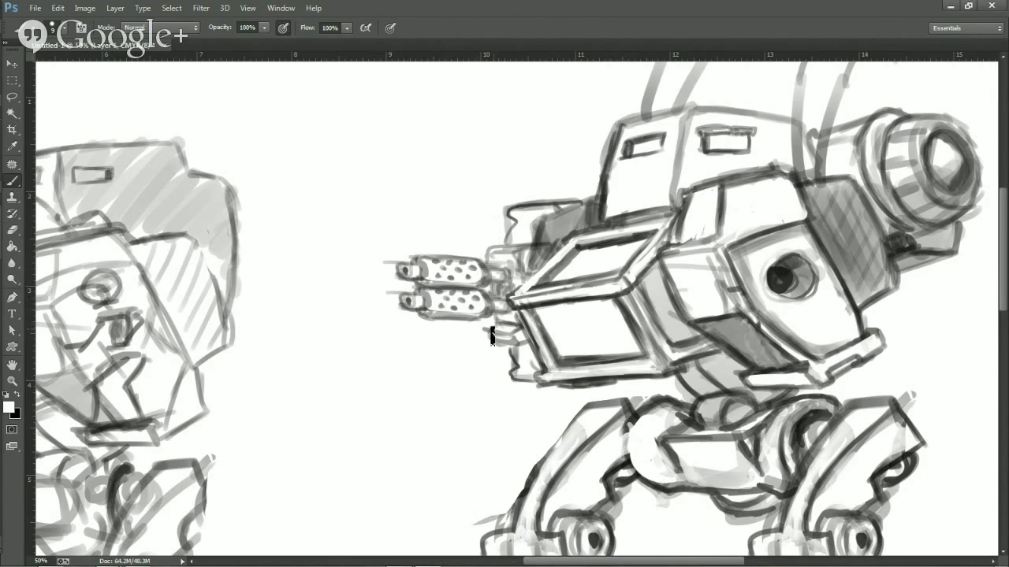
Outline the small brackets above and below the twin guns' mount in black.
{"action": "key", "text": "x"}
{"action": "mouse_move", "coordinate": [496, 326]}
{"action": "left_mouse_down"}
{"action": "mouse_move", "coordinate": [488, 338]}
{"action": "mouse_move", "coordinate": [514, 345]}
{"action": "left_mouse_up"}
{"action": "left_click_drag", "start_coordinate": [500, 335], "coordinate": [511, 334]}
{"action": "left_click_drag", "start_coordinate": [490, 255], "coordinate": [491, 273]}
{"action": "mouse_move", "coordinate": [485, 249]}
{"action": "left_mouse_down"}
{"action": "mouse_move", "coordinate": [521, 261]}
{"action": "mouse_move", "coordinate": [496, 265]}
{"action": "left_mouse_up"}
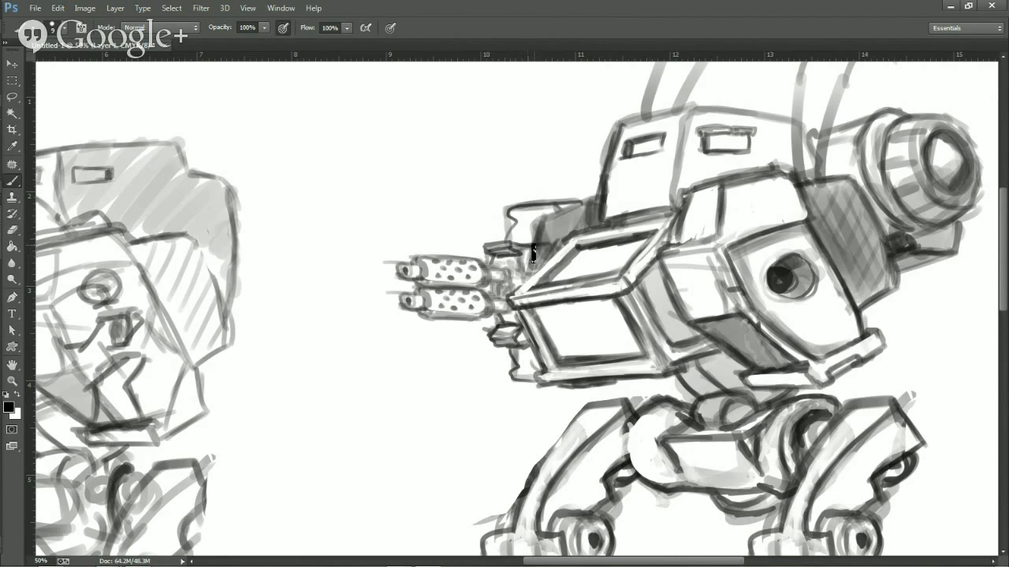
Sharpen the grey block behind the twin guns with black edges and tones sampled from the drawing.
{"action": "mouse_move", "coordinate": [542, 262]}
{"action": "left_mouse_down"}
{"action": "mouse_move", "coordinate": [539, 225]}
{"action": "mouse_move", "coordinate": [590, 208]}
{"action": "mouse_move", "coordinate": [594, 233]}
{"action": "left_mouse_up"}
{"action": "left_click", "coordinate": [555, 241], "text": "alt"}
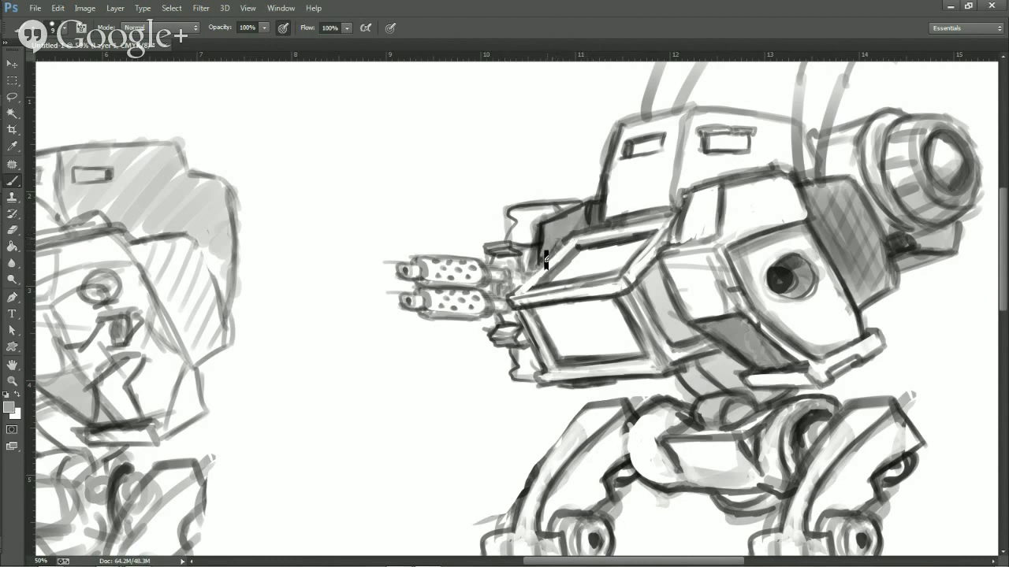
{"action": "left_click", "coordinate": [540, 233], "text": "alt"}
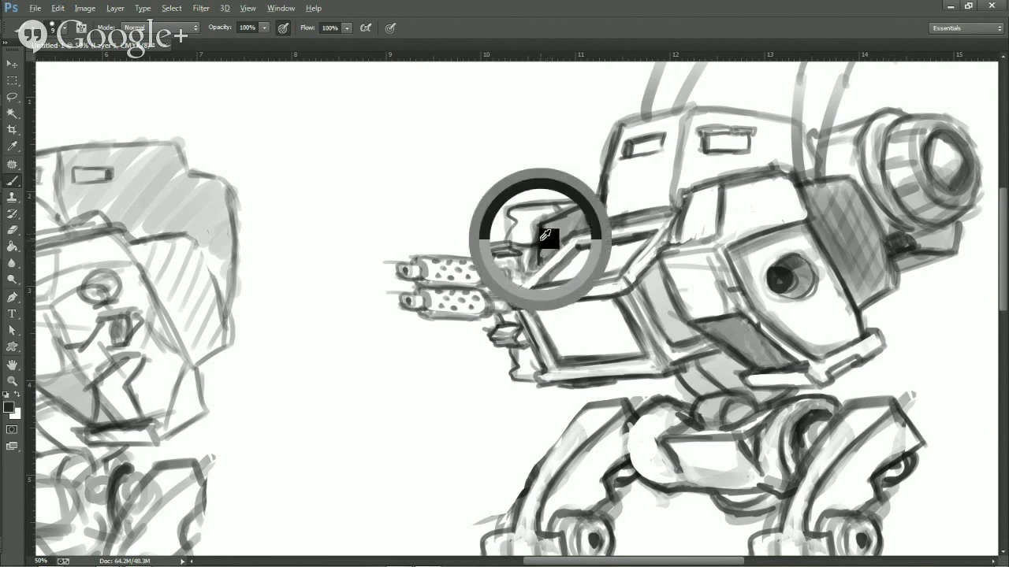
{"action": "left_click", "coordinate": [533, 260], "text": "alt"}
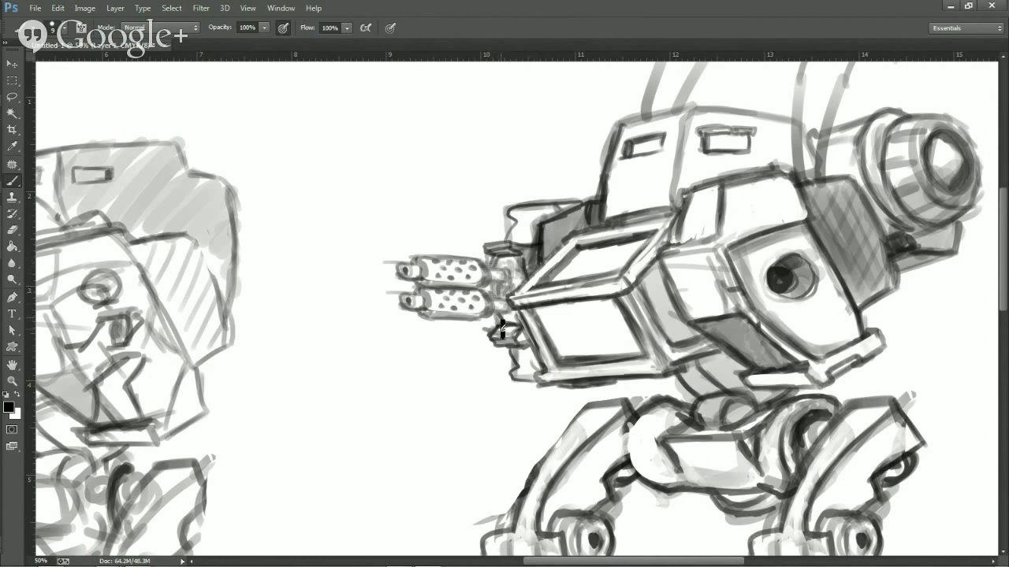
Draw curved, dotted-edge ammunition belts looping outward above and below the twin guns' mount, with light shading inside the loops.
{"action": "left_click_drag", "start_coordinate": [525, 286], "coordinate": [563, 230]}
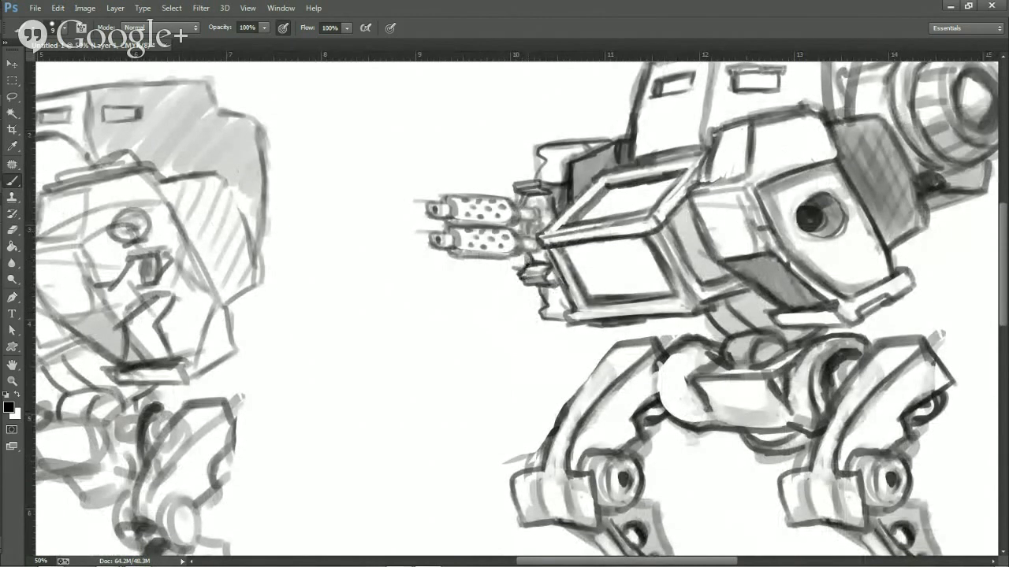
{"action": "left_click_drag", "start_coordinate": [520, 268], "coordinate": [509, 272]}
{"action": "mouse_move", "coordinate": [510, 308]}
{"action": "left_mouse_down"}
{"action": "mouse_move", "coordinate": [536, 323]}
{"action": "mouse_move", "coordinate": [513, 315]}
{"action": "left_mouse_up"}
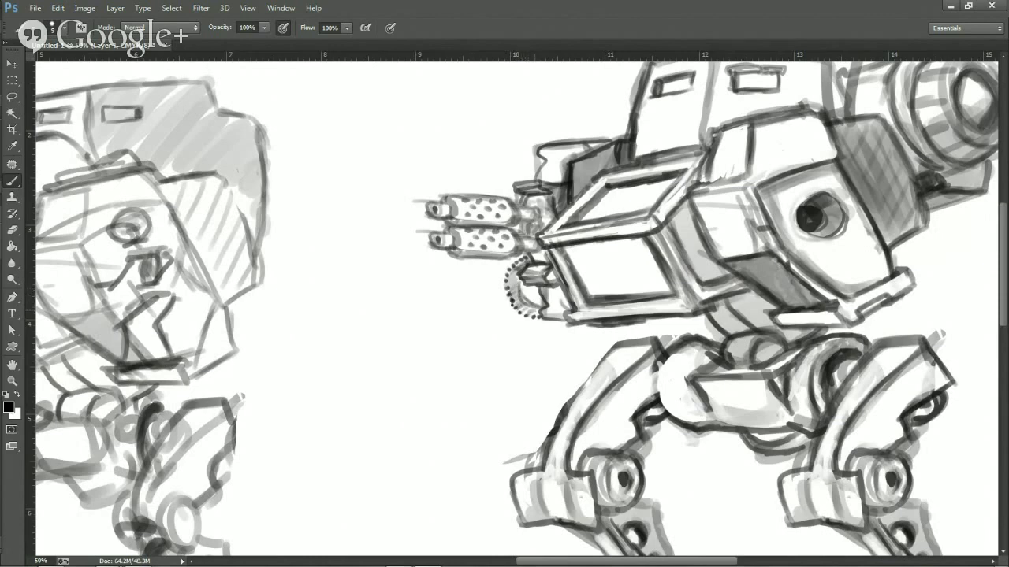
{"action": "left_click_drag", "start_coordinate": [563, 213], "coordinate": [563, 277]}
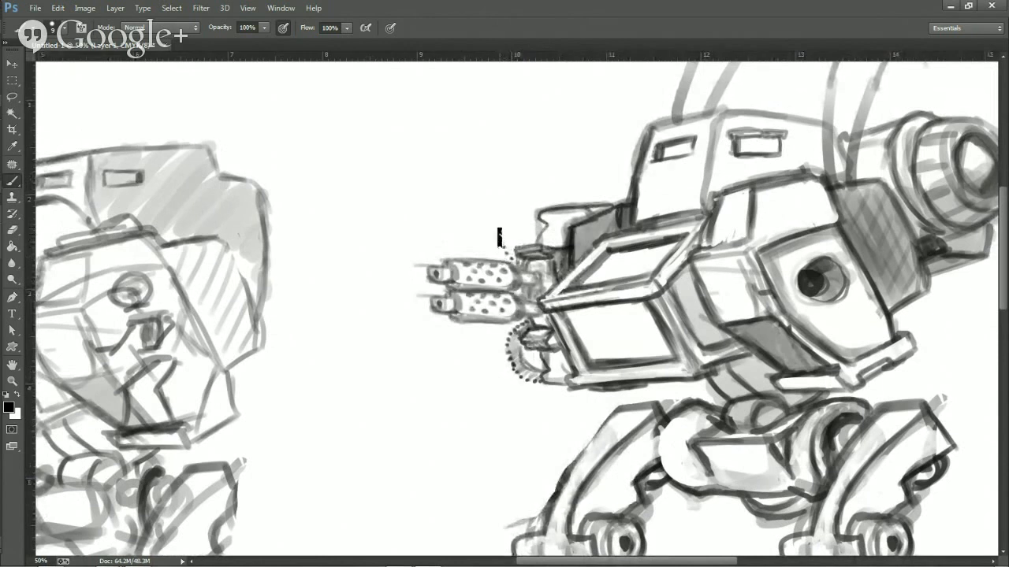
{"action": "mouse_move", "coordinate": [499, 233]}
{"action": "left_mouse_down"}
{"action": "mouse_move", "coordinate": [504, 222]}
{"action": "mouse_move", "coordinate": [513, 226]}
{"action": "left_mouse_up"}
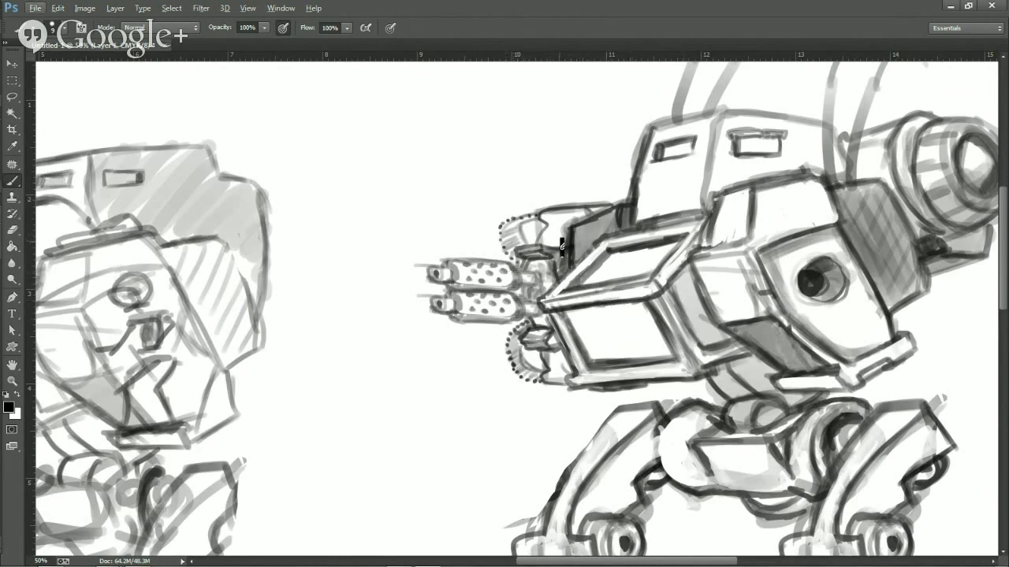
Examine the two mech sketches side by side on the whole canvas to compare their proportions and level of finish.
{"action": "key", "text": "x"}
{"action": "key", "text": "x"}
{"action": "key", "text": "x"}
{"action": "scroll", "coordinate": [580, 253], "scroll_direction": "down", "scroll_amount": 3}
{"action": "scroll", "coordinate": [578, 252], "scroll_direction": "down", "scroll_amount": 1}
{"action": "scroll", "coordinate": [676, 265], "scroll_direction": "up", "scroll_amount": 1}
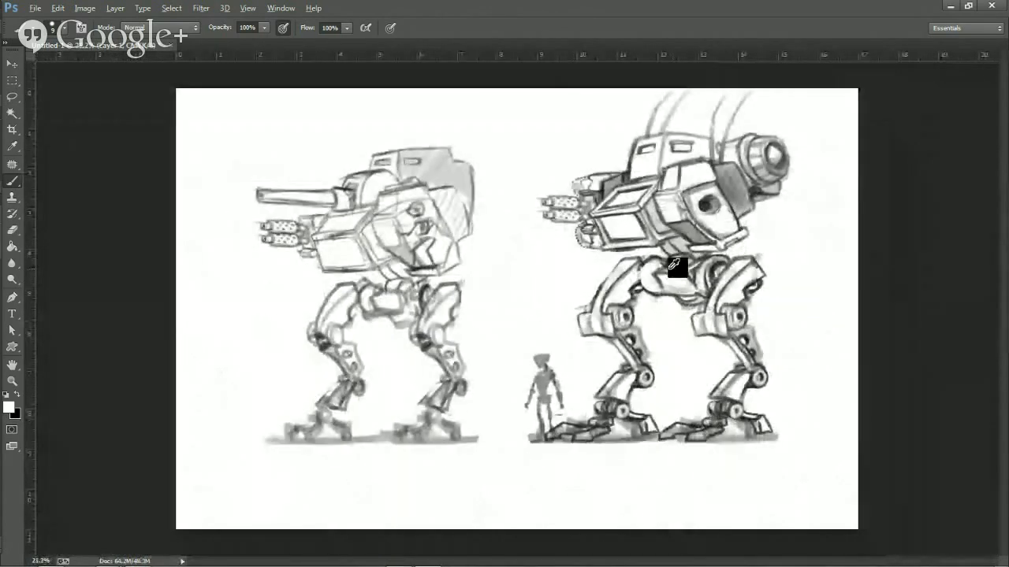
{"action": "scroll", "coordinate": [693, 272], "scroll_direction": "down", "scroll_amount": 1}
{"action": "scroll", "coordinate": [745, 296], "scroll_direction": "up", "scroll_amount": 1}
{"action": "left_click_drag", "start_coordinate": [801, 201], "coordinate": [741, 235]}
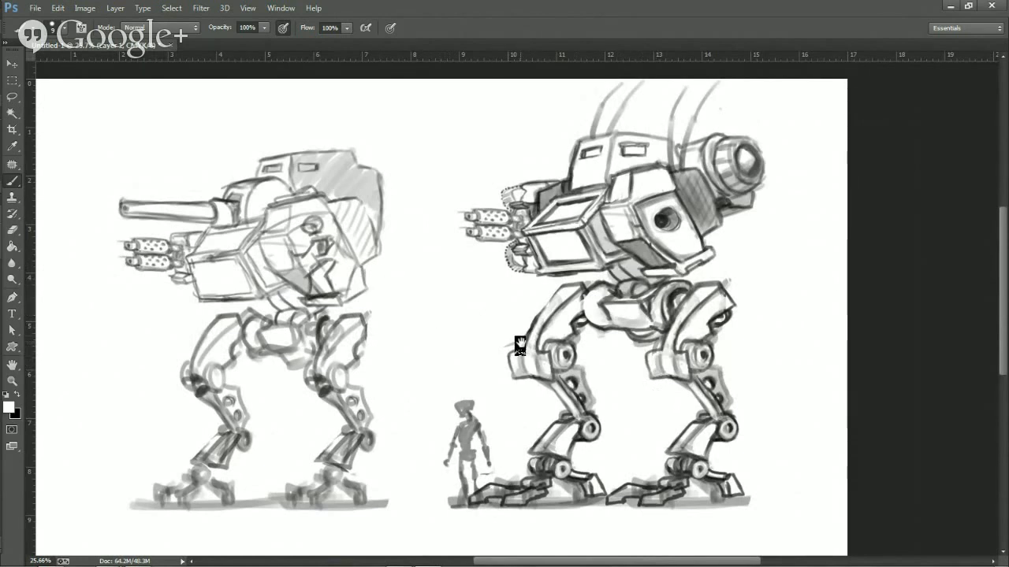
{"action": "key", "text": "x"}
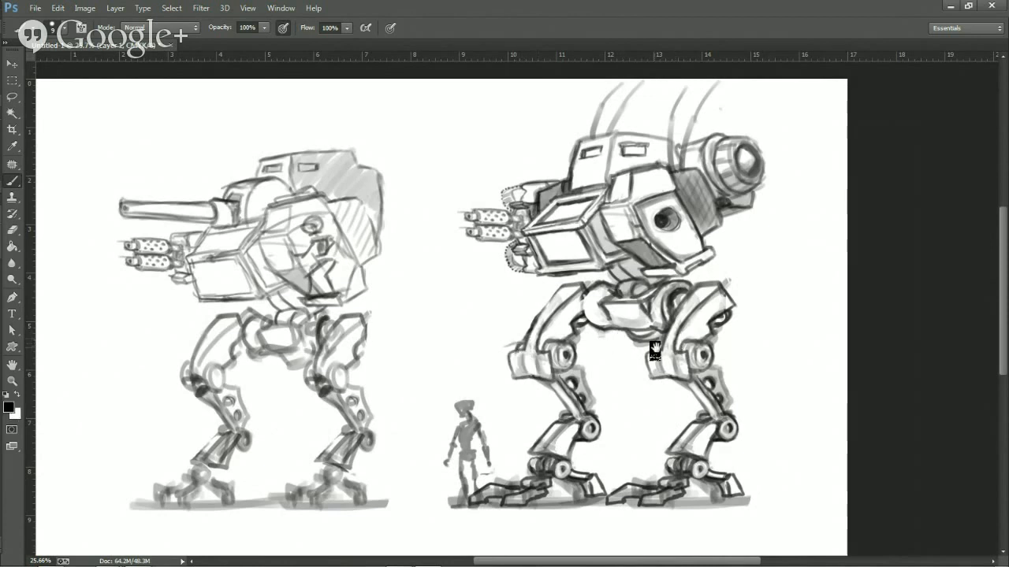
Circle the more detailed mech and its scale figure in red #ff0000 with a thick brush, adding a small arrow pointing at the circle.
{"action": "left_click", "coordinate": [12, 409]}
{"action": "left_click_drag", "start_coordinate": [167, 299], "coordinate": [268, 207]}
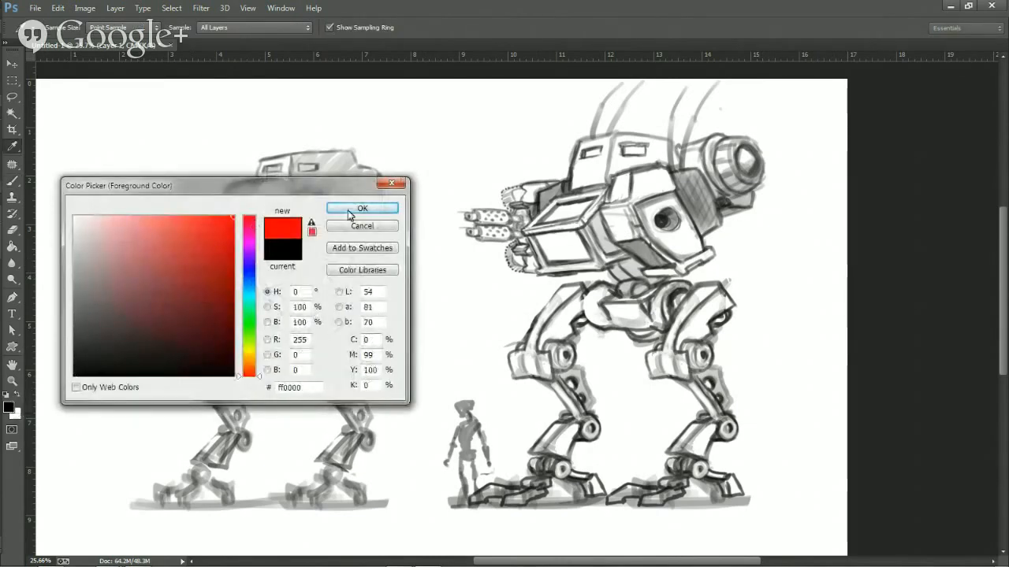
{"action": "left_click", "coordinate": [362, 208]}
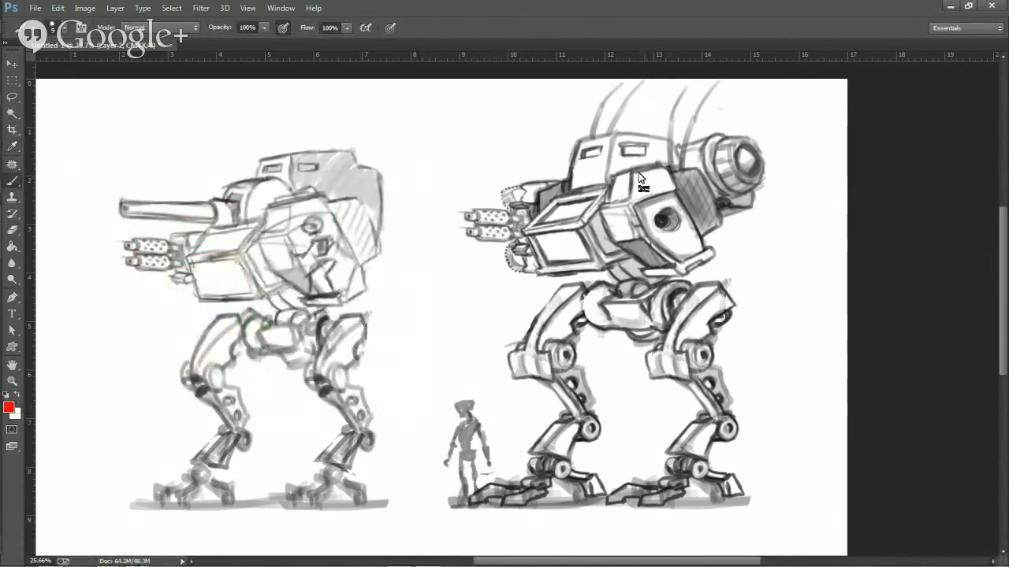
{"action": "key", "text": "ctrl+minus"}
{"action": "key", "text": "ctrl+minus"}
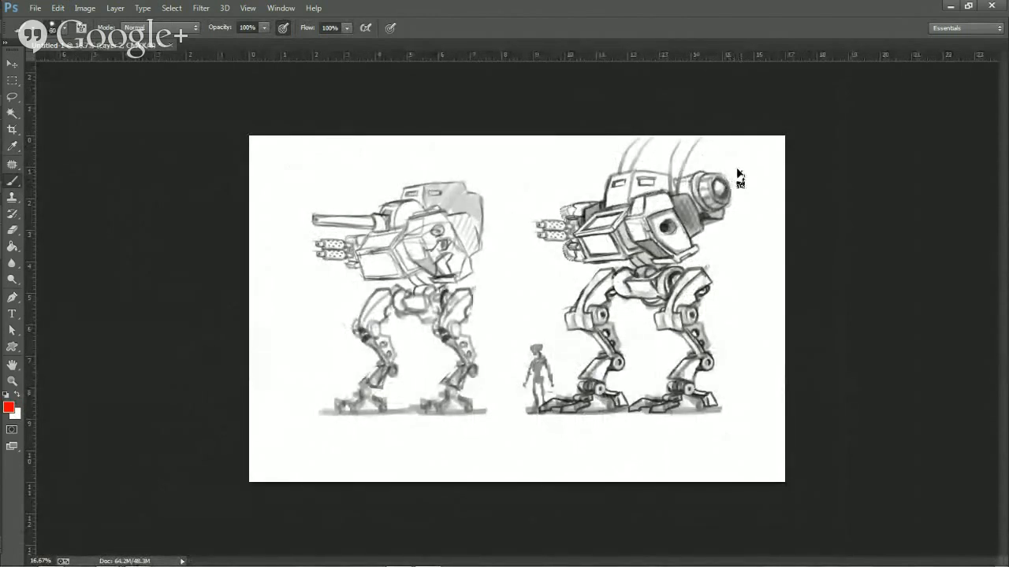
{"action": "mouse_move", "coordinate": [739, 175]}
{"action": "left_mouse_down"}
{"action": "mouse_move", "coordinate": [527, 198]}
{"action": "mouse_move", "coordinate": [504, 401]}
{"action": "mouse_move", "coordinate": [761, 232]}
{"action": "mouse_move", "coordinate": [754, 186]}
{"action": "left_mouse_up"}
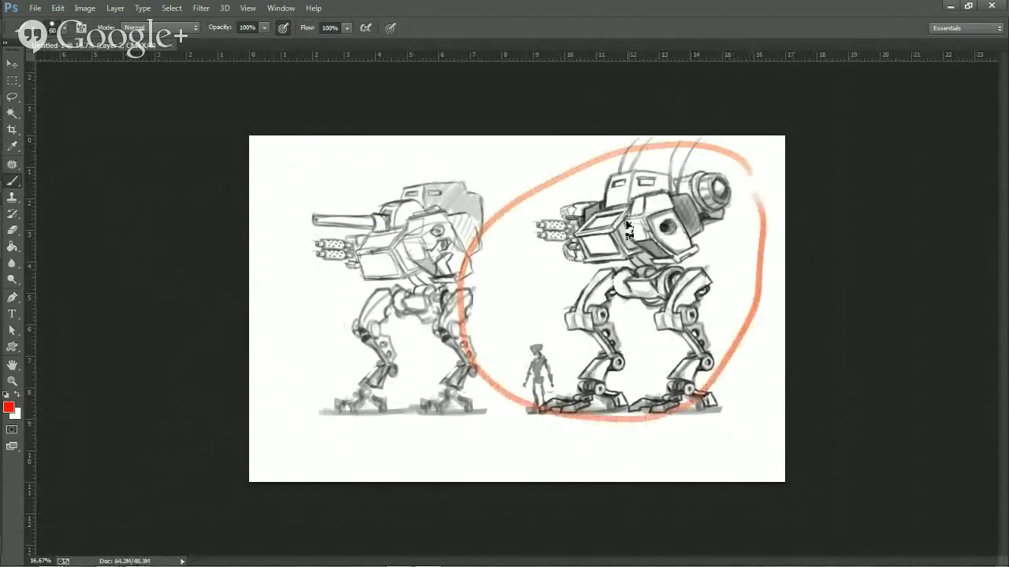
{"action": "mouse_move", "coordinate": [510, 167]}
{"action": "left_mouse_down"}
{"action": "mouse_move", "coordinate": [534, 180]}
{"action": "mouse_move", "coordinate": [520, 188]}
{"action": "left_mouse_up"}
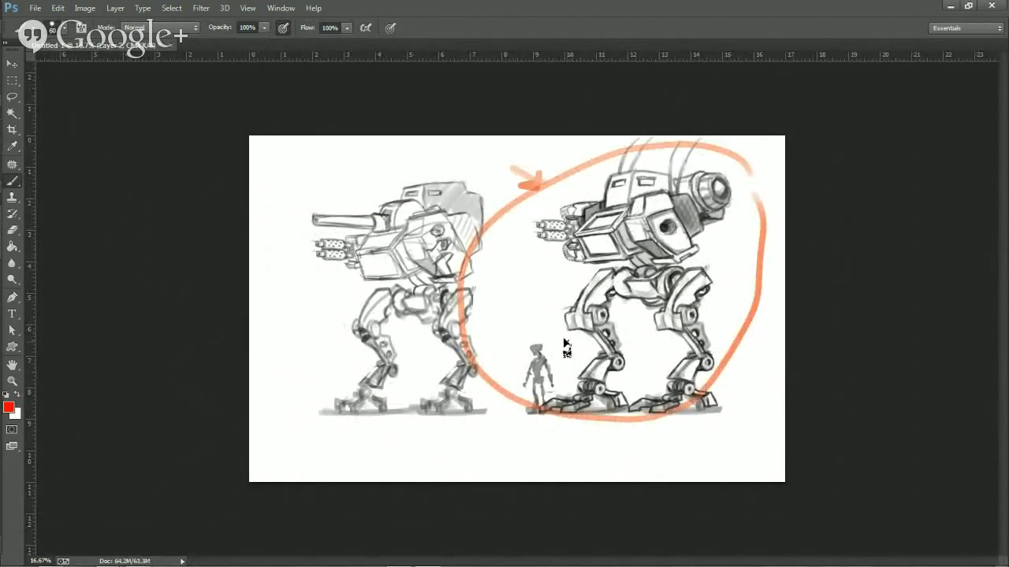